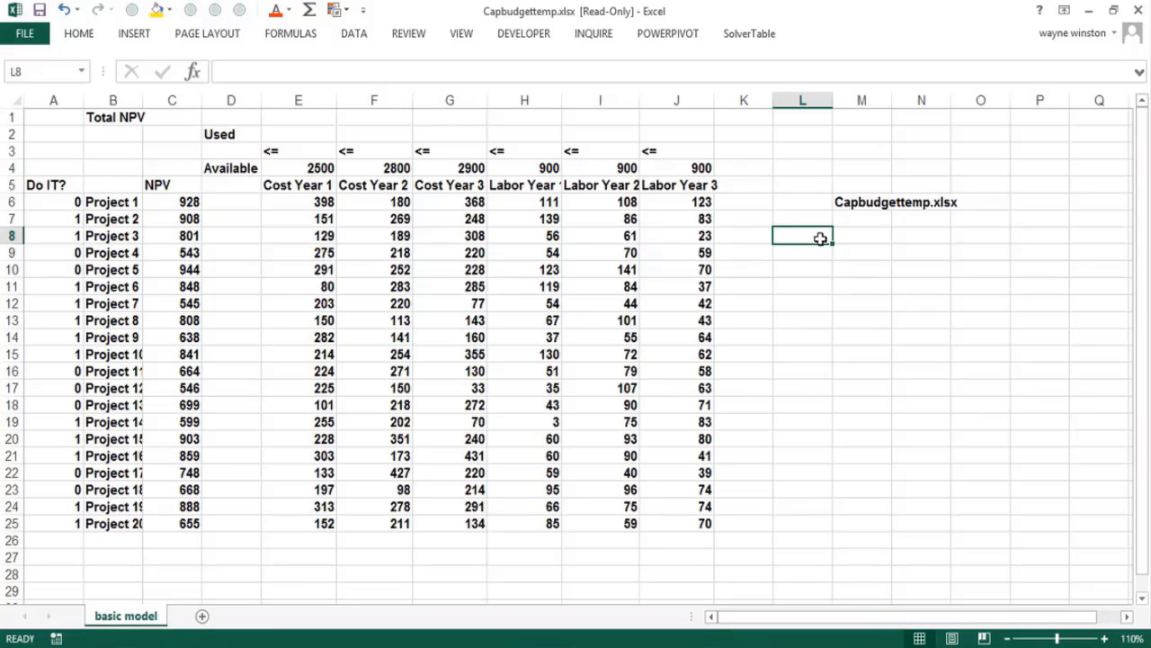
pyautogui.click(845, 257)
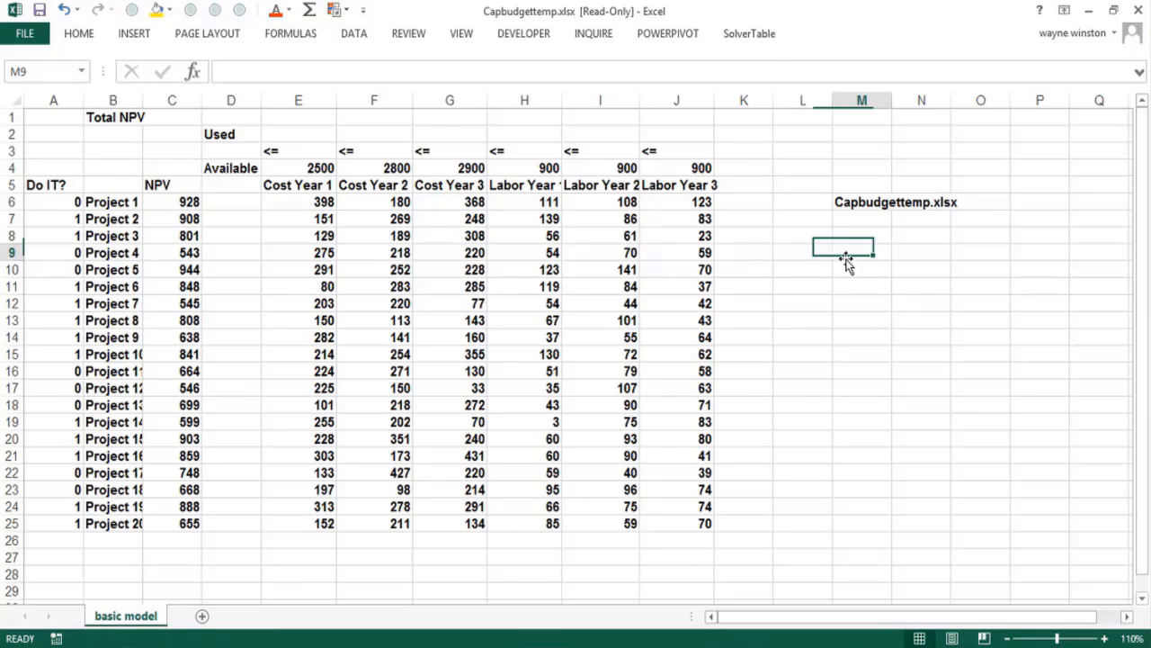
pyautogui.click(792, 236)
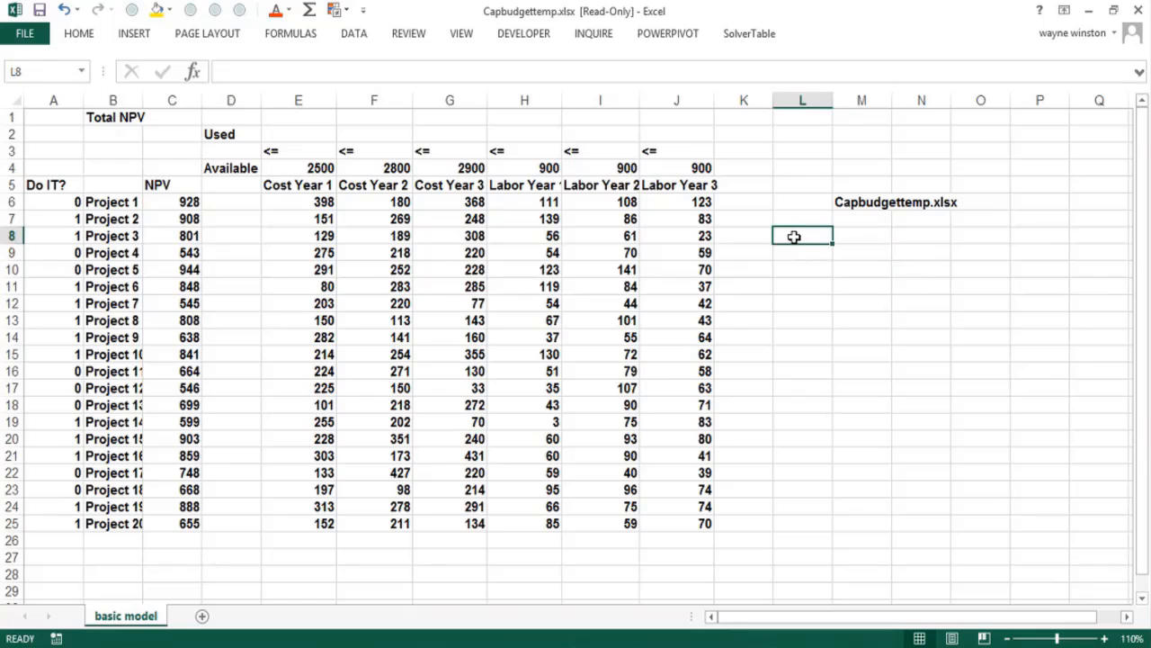
pyautogui.click(863, 222)
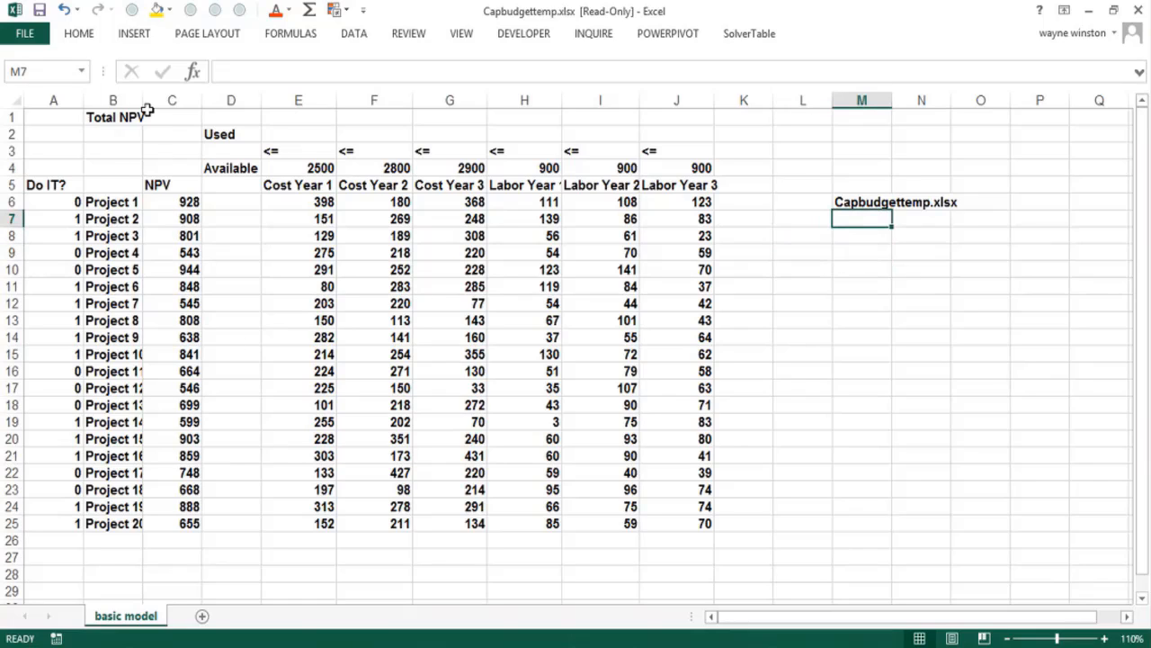
# Widen column B so that the full project names fit
pyautogui.moveTo(142, 100); pyautogui.dragTo(175, 108)
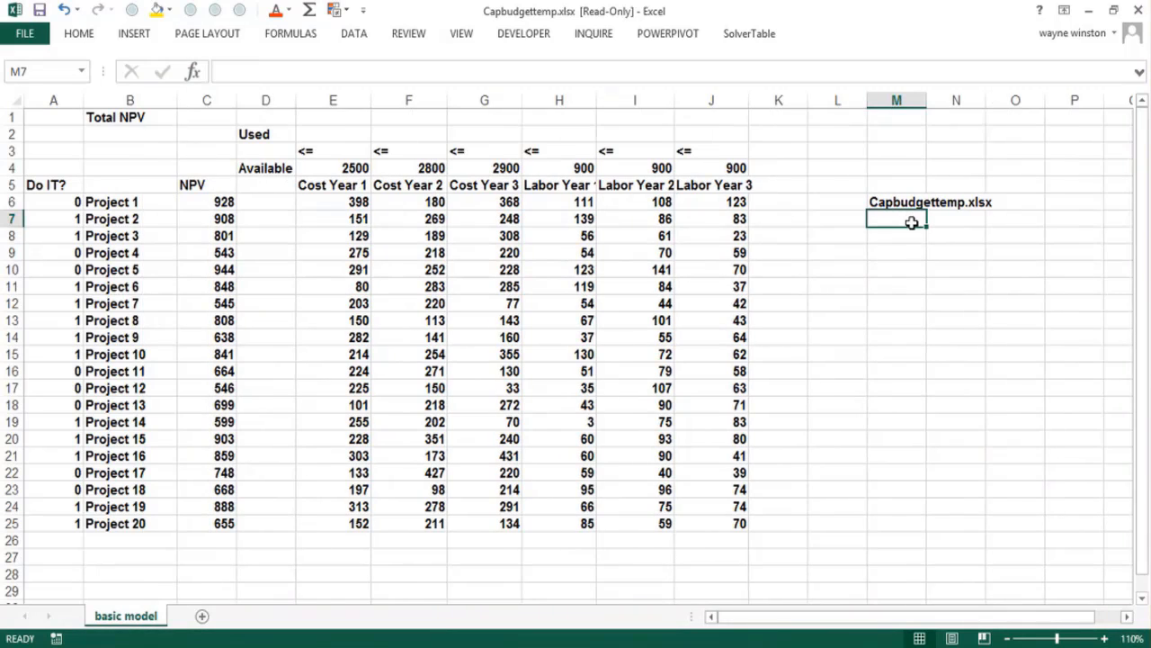
# Examine the projects' NPVs in column C, Project 1's yearly cost and labor needs, and the available amounts in row 4
pyautogui.click(214, 200)
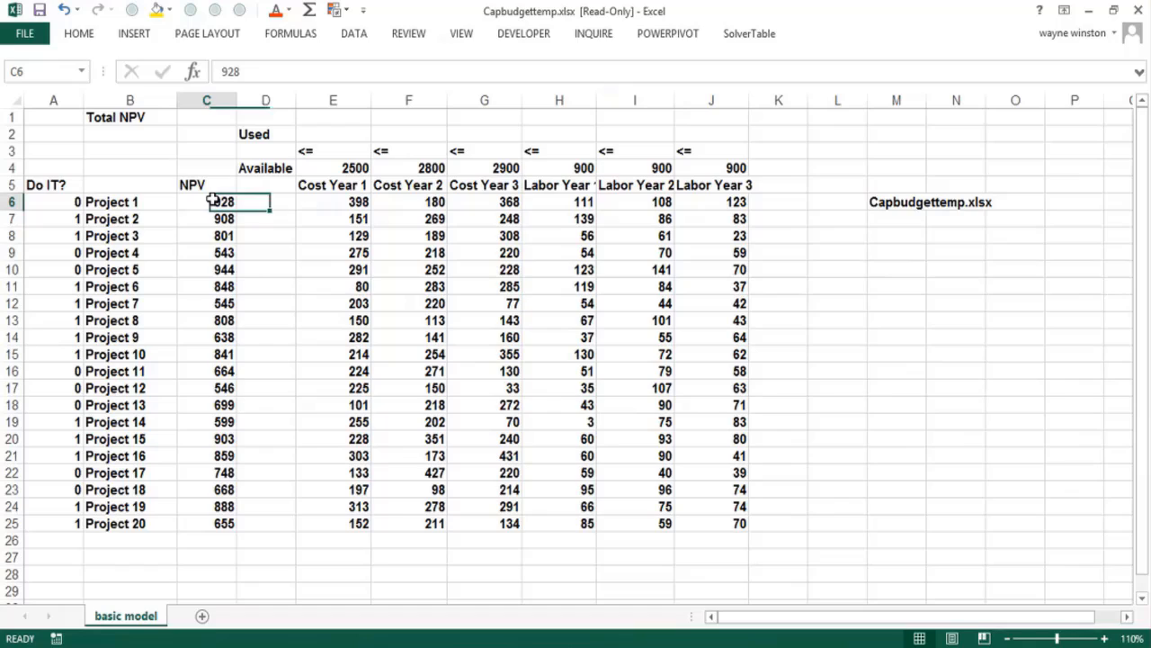
pyautogui.click(220, 524)
pyautogui.click(208, 202)
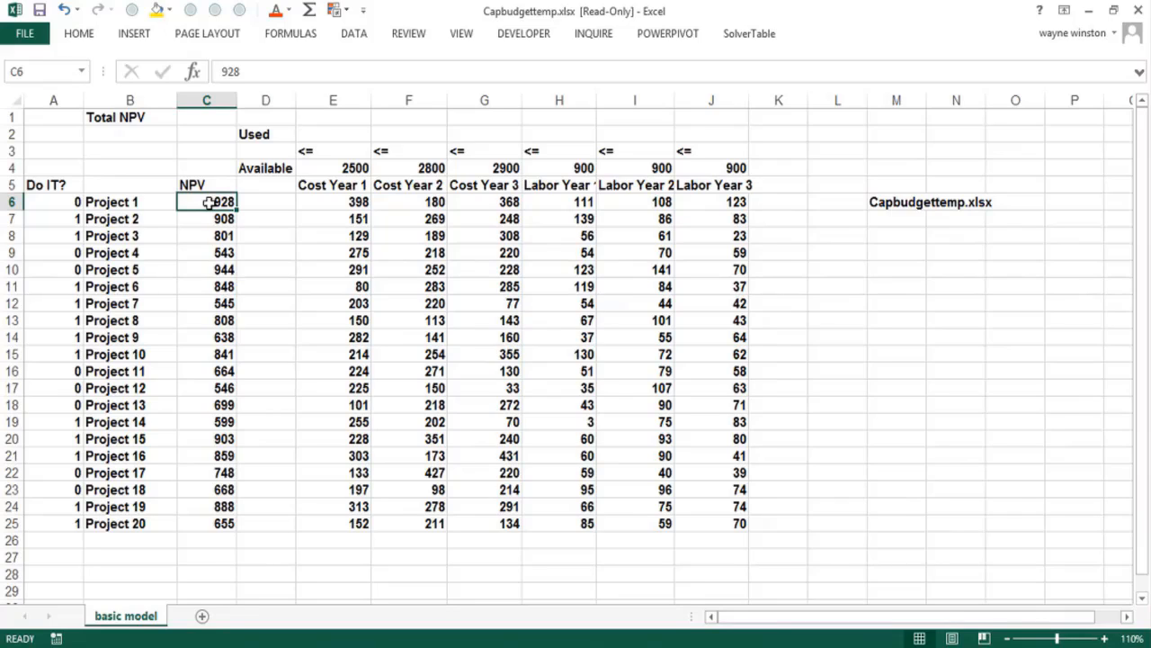
pyautogui.press('Down')
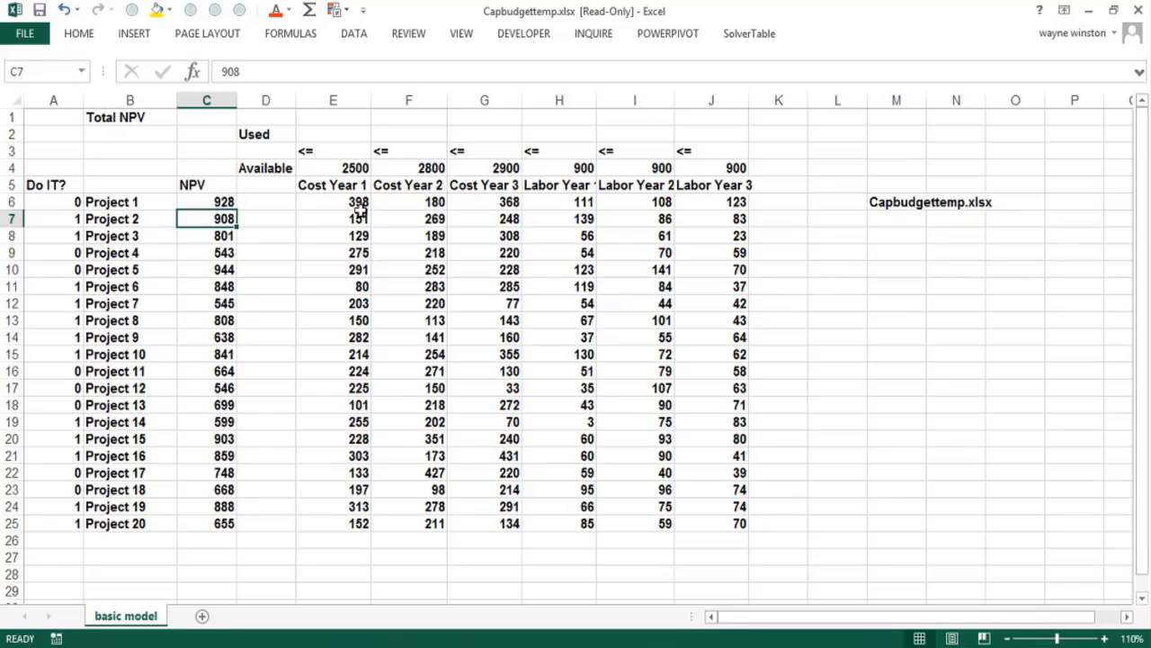
pyautogui.click(410, 204)
pyautogui.click(509, 204)
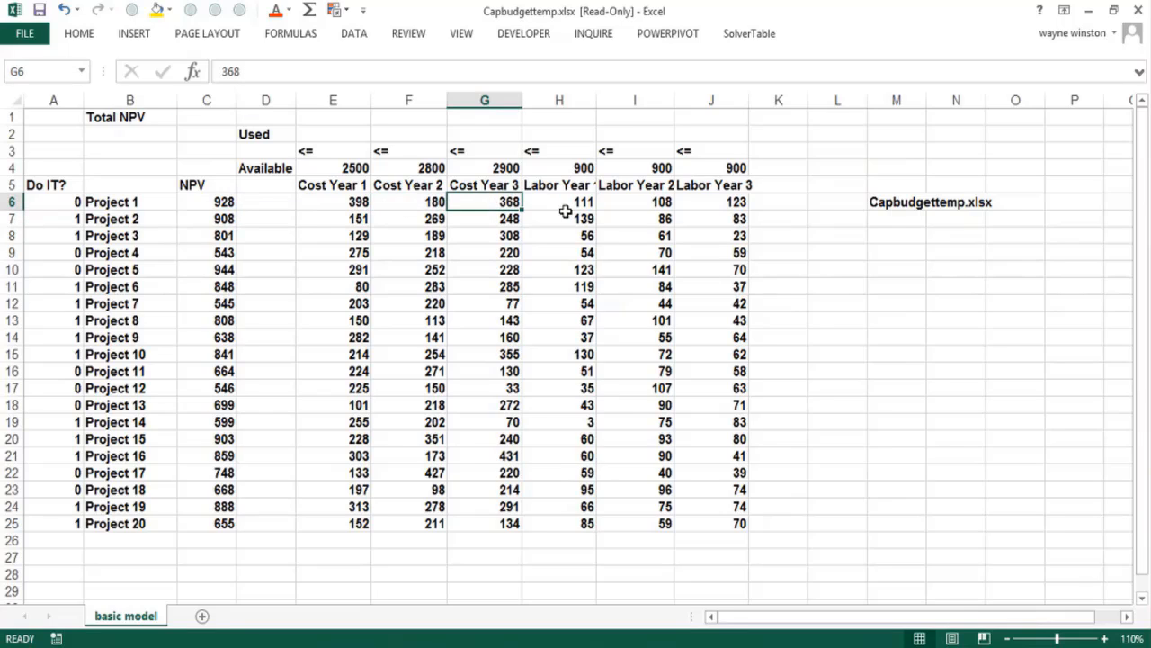
pyautogui.click(580, 205)
pyautogui.click(644, 205)
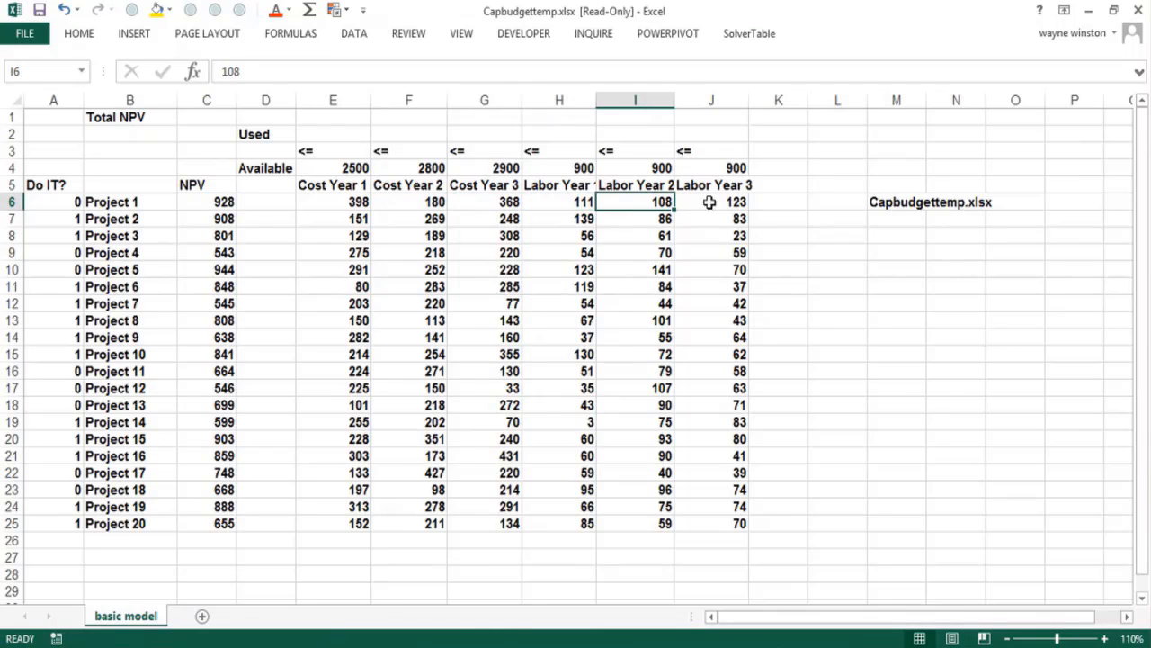
pyautogui.click(732, 206)
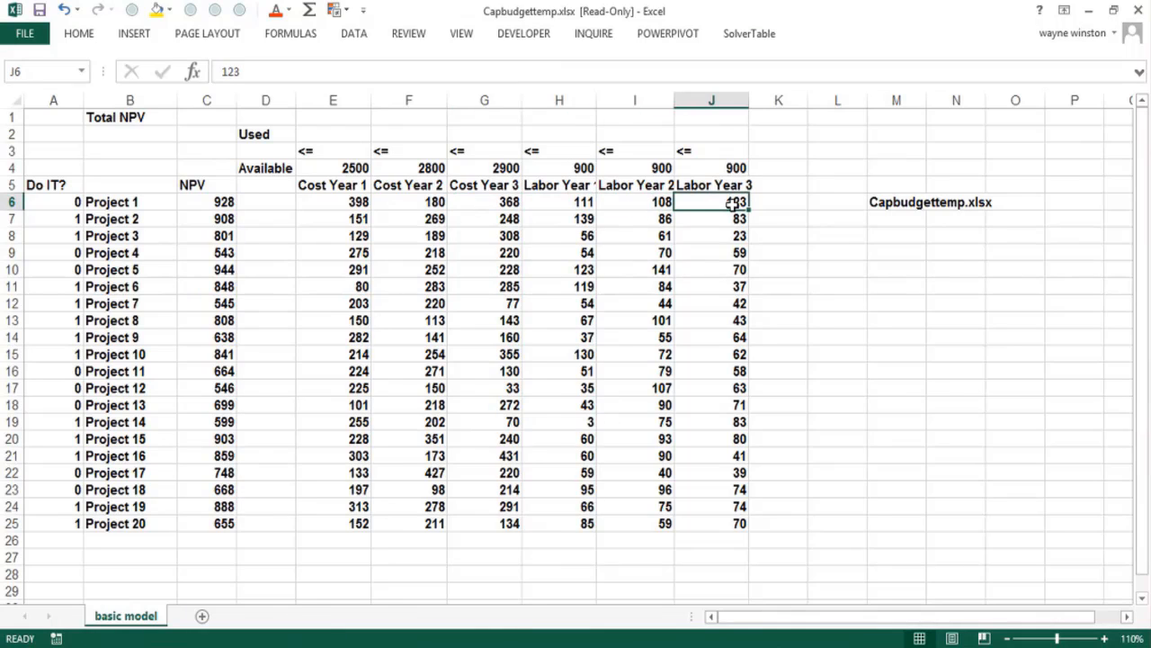
pyautogui.click(352, 169)
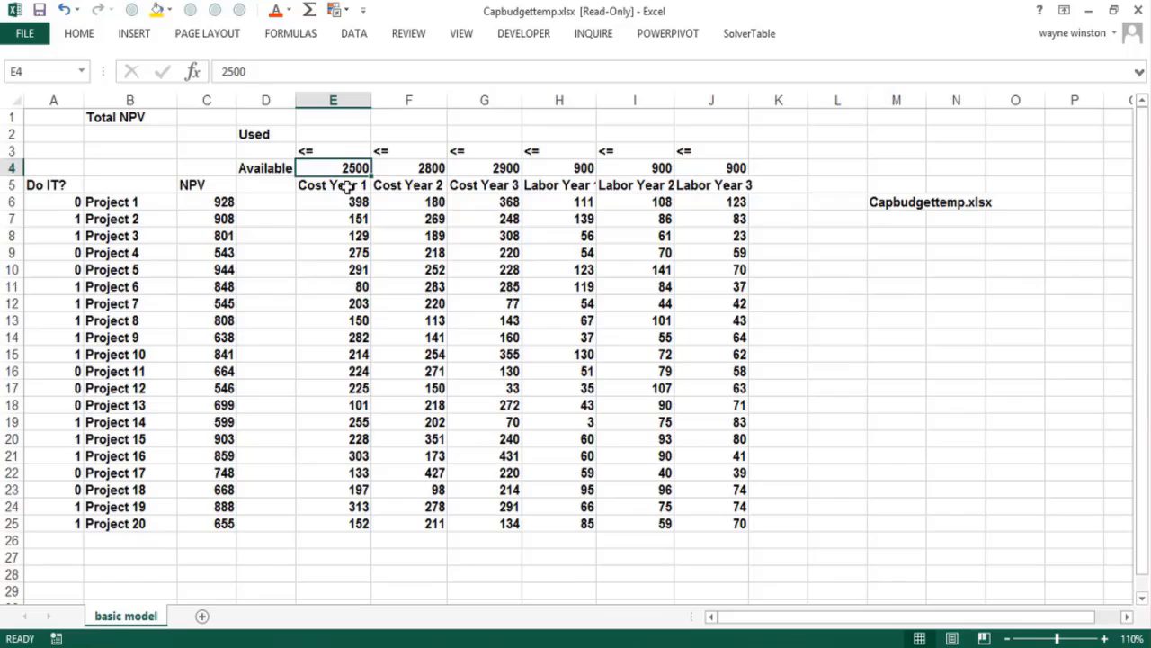
pyautogui.click(406, 170)
pyautogui.click(484, 168)
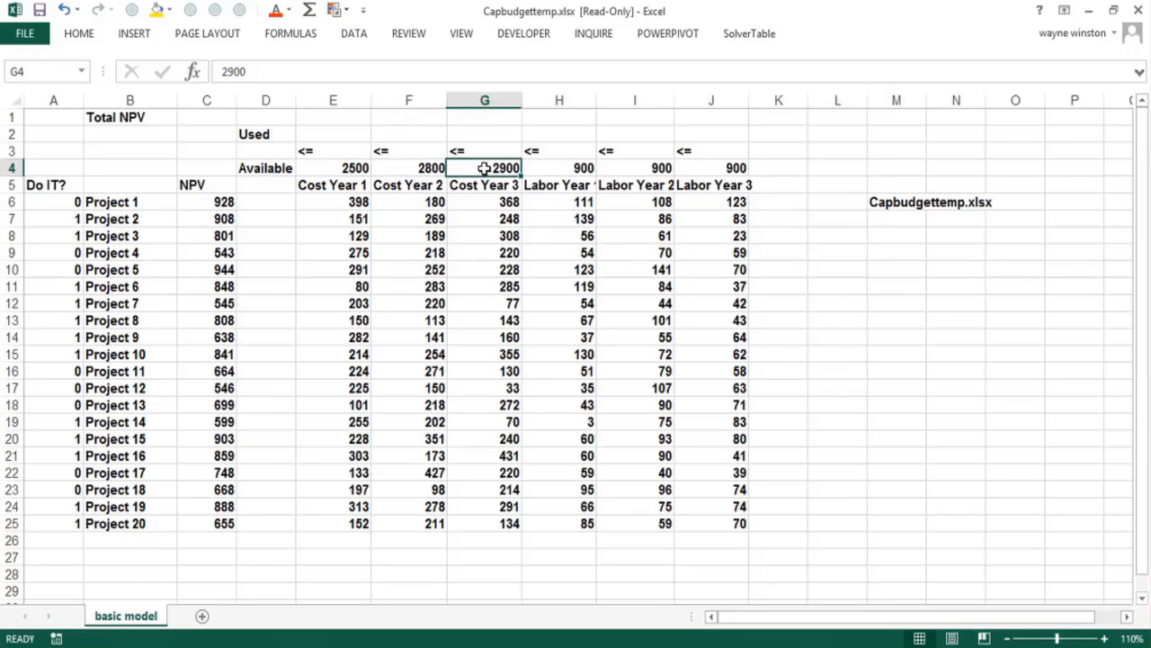
pyautogui.click(563, 169)
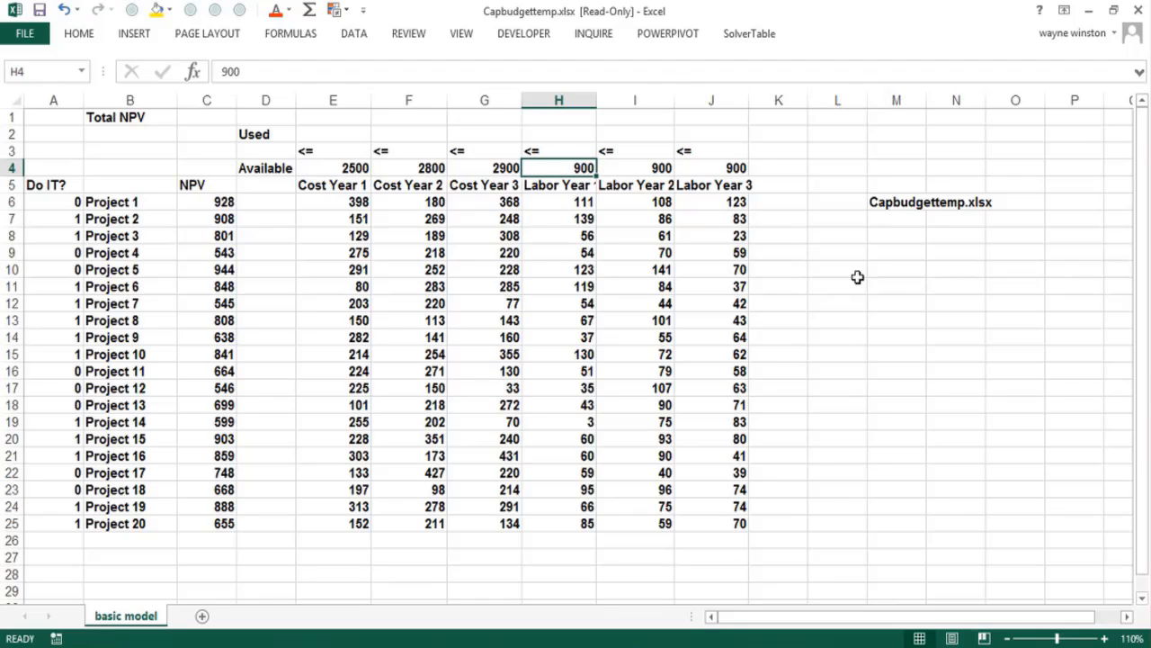
# Enter the heading "Objective or Target cell" in cell M8
pyautogui.click(886, 250)
pyautogui.click(889, 232)
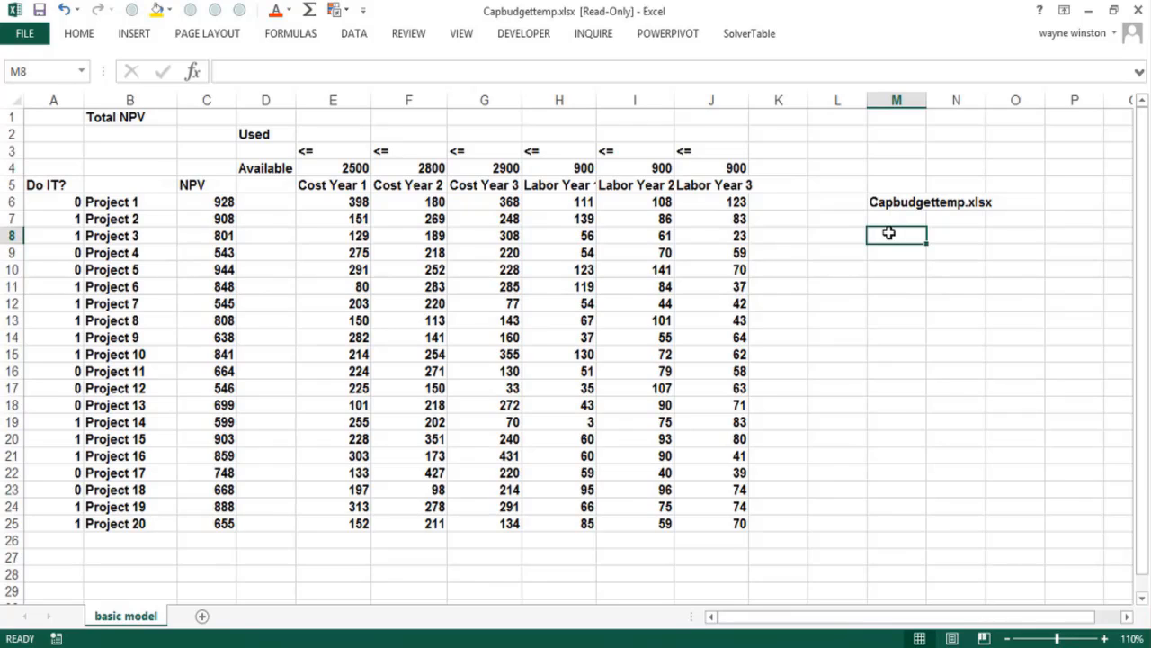
pyautogui.write('Objectiv')
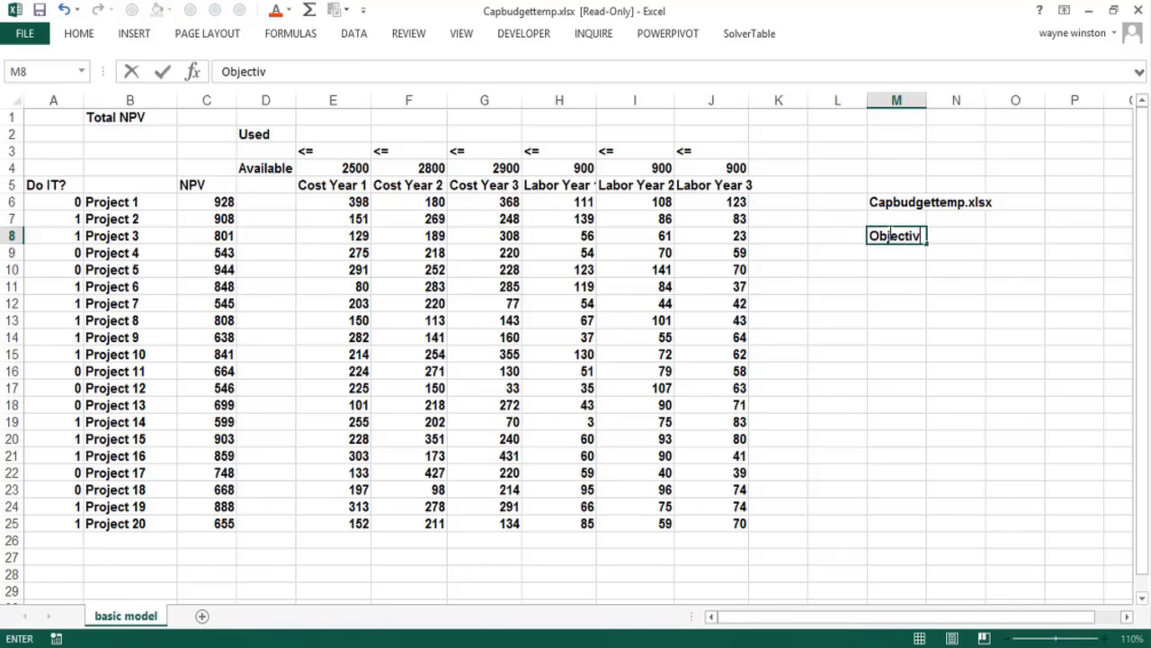
pyautogui.write('e or Target ')
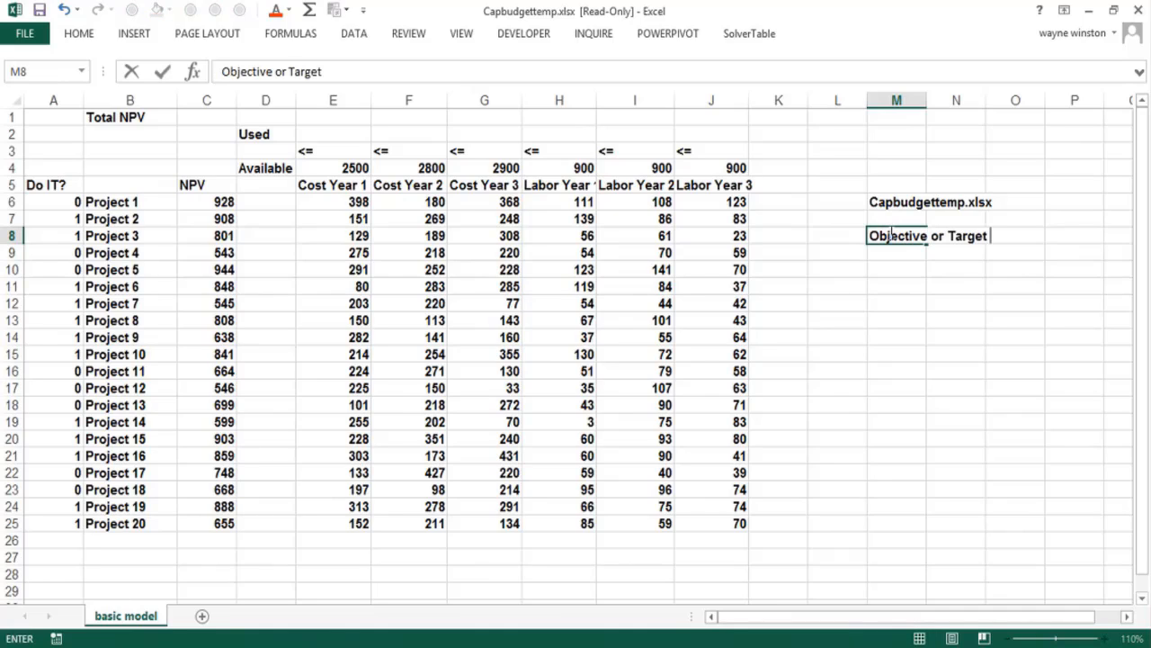
pyautogui.write('cekk')
pyautogui.press('BackSpace')
pyautogui.press('BackSpace')
pyautogui.write('ll')
pyautogui.press('Return')
# Enter the objective description "Max NPV of selected projects" in cell M9
pyautogui.write('Max N')
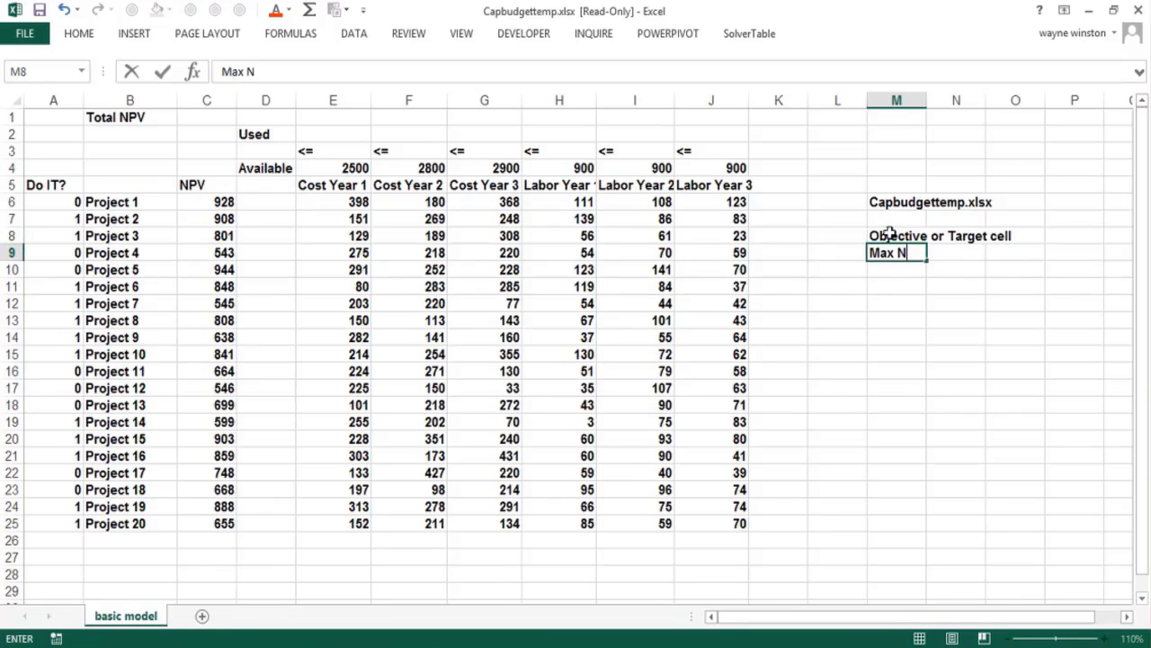
pyautogui.write('PV of selec')
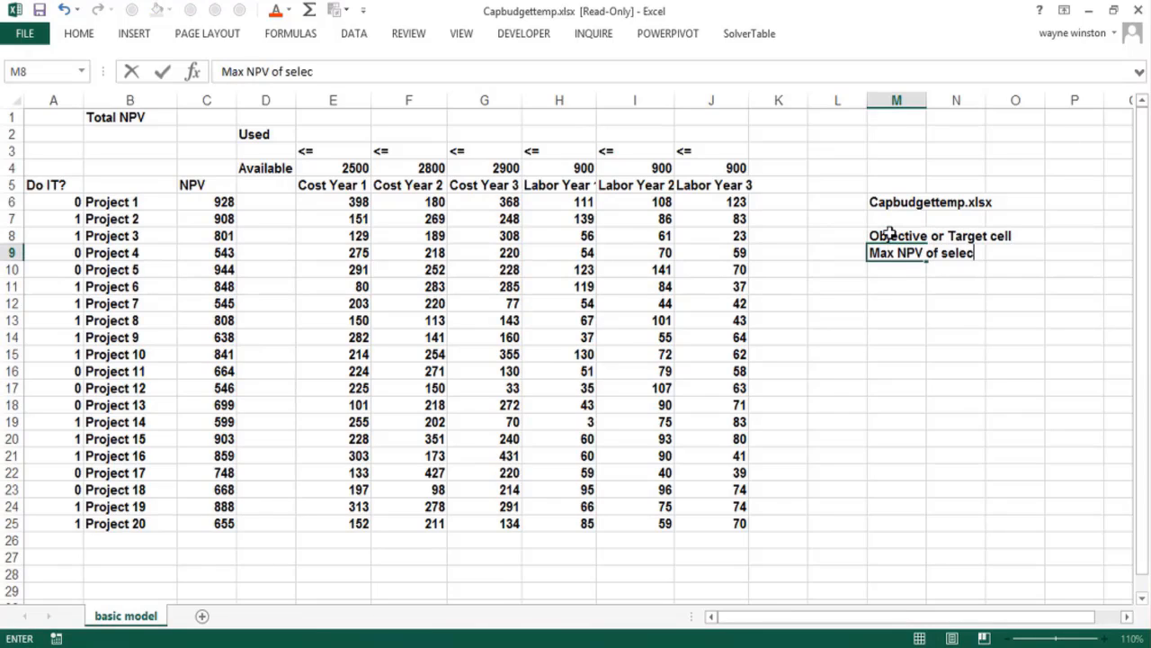
pyautogui.write('ted projects')
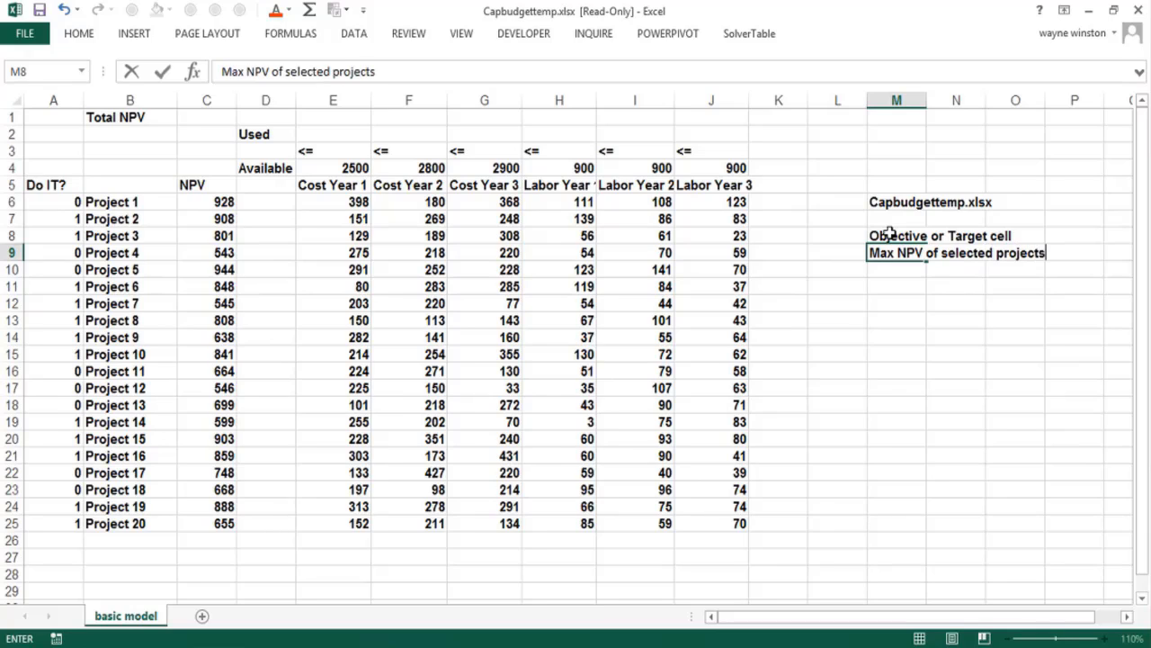
pyautogui.press('Return')
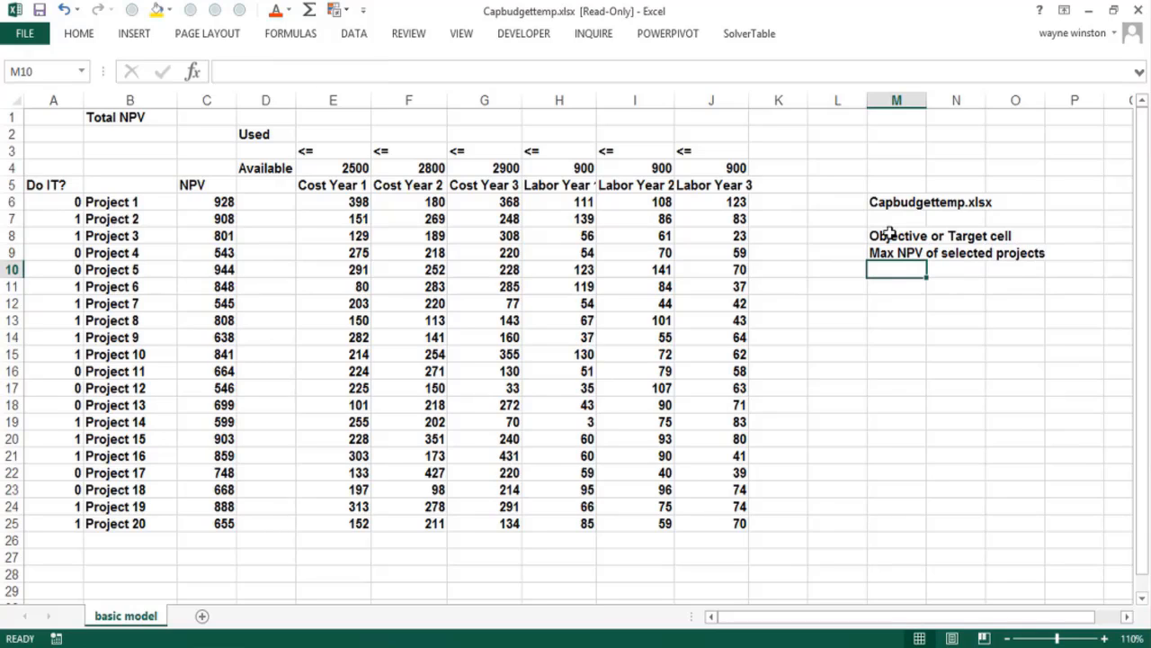
# Enter the heading "Changing cells" in cell M10 and "binaries" beneath it in M11
pyautogui.write('Changing cell')
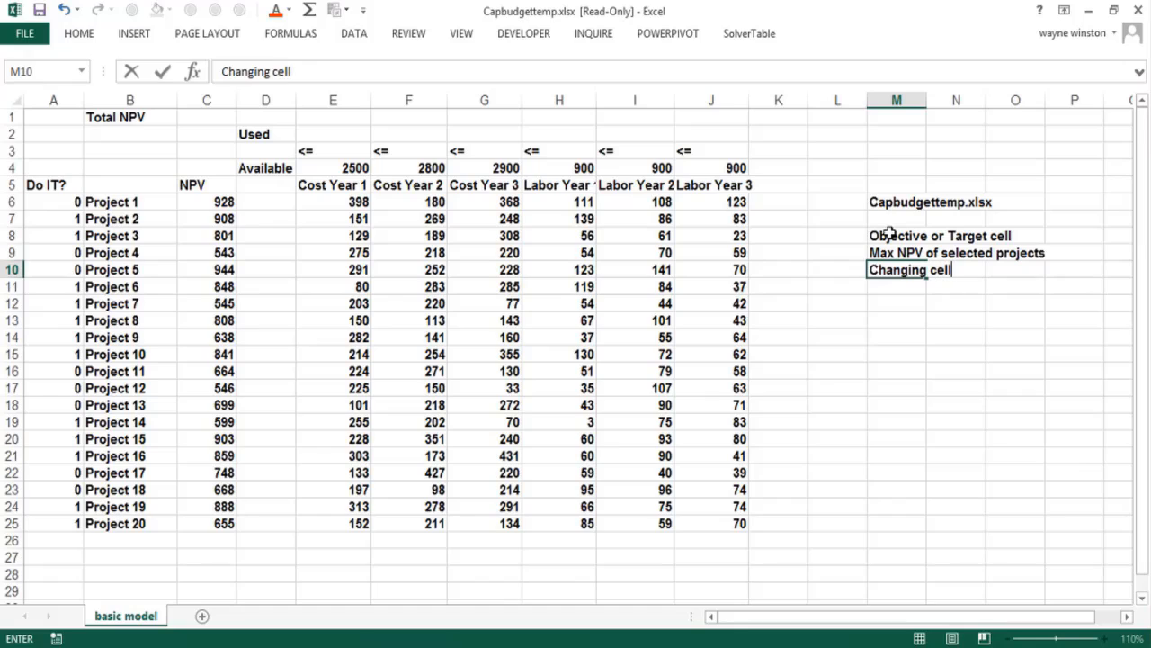
pyautogui.write('s')
pyautogui.press('Return')
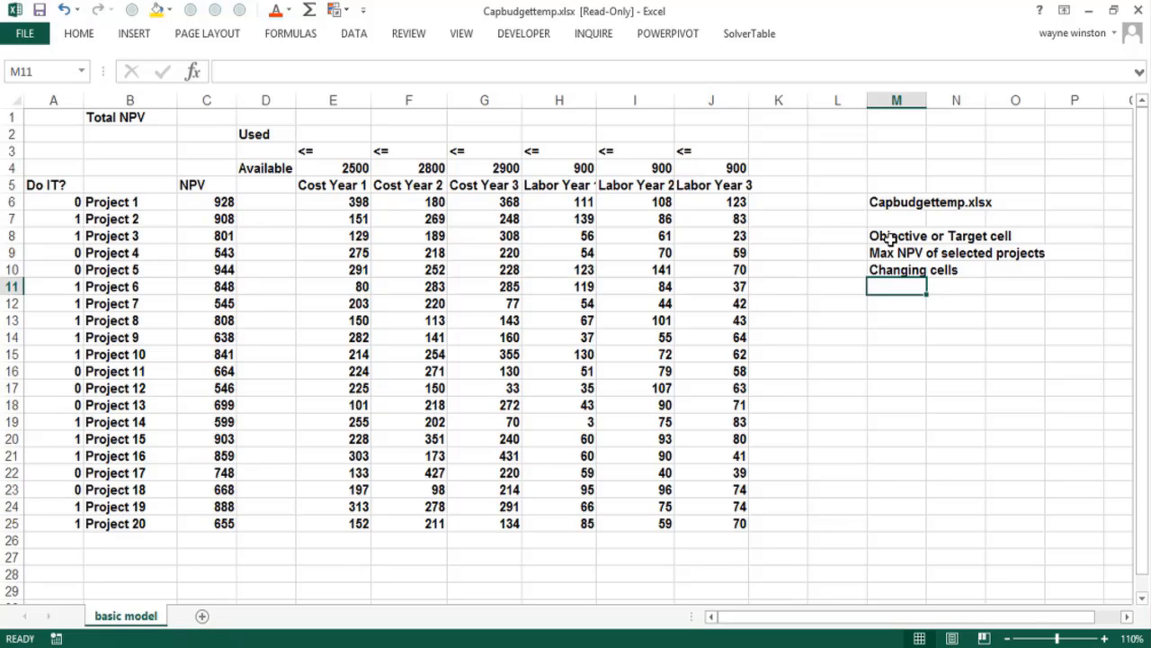
pyautogui.write('binaries')
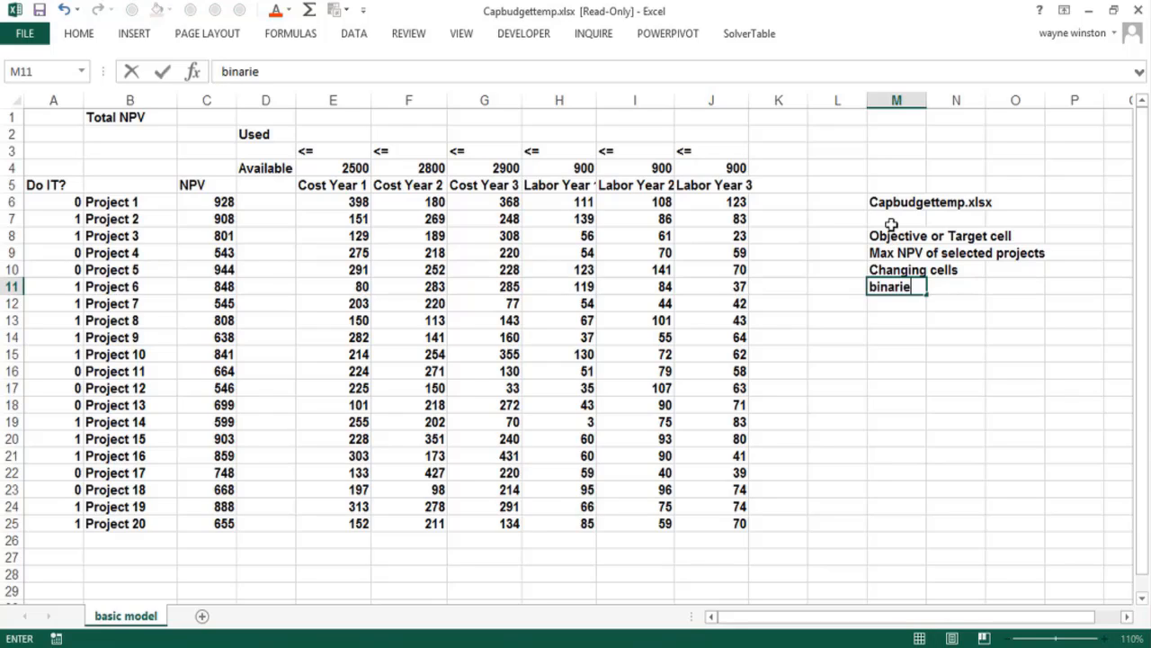
pyautogui.hotkey('ctrl', 'Return')
pyautogui.press('Return')
# Enter the binary explanation "1= for a project means do it" in cell M12
pyautogui.write('1=')
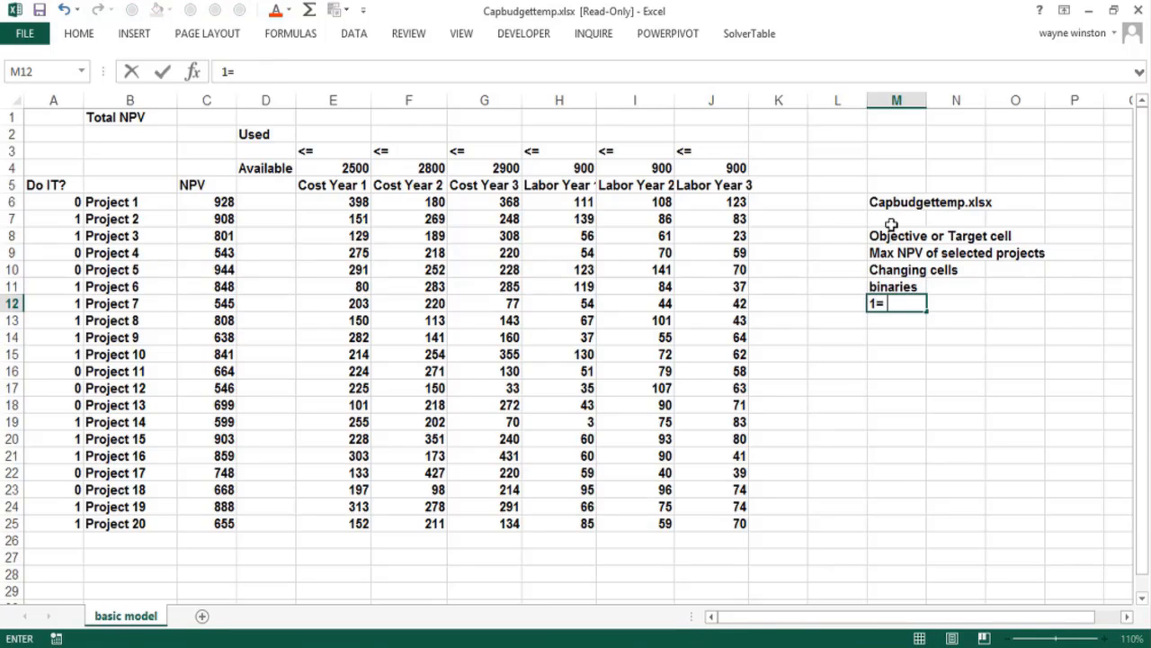
pyautogui.write(' for a proje')
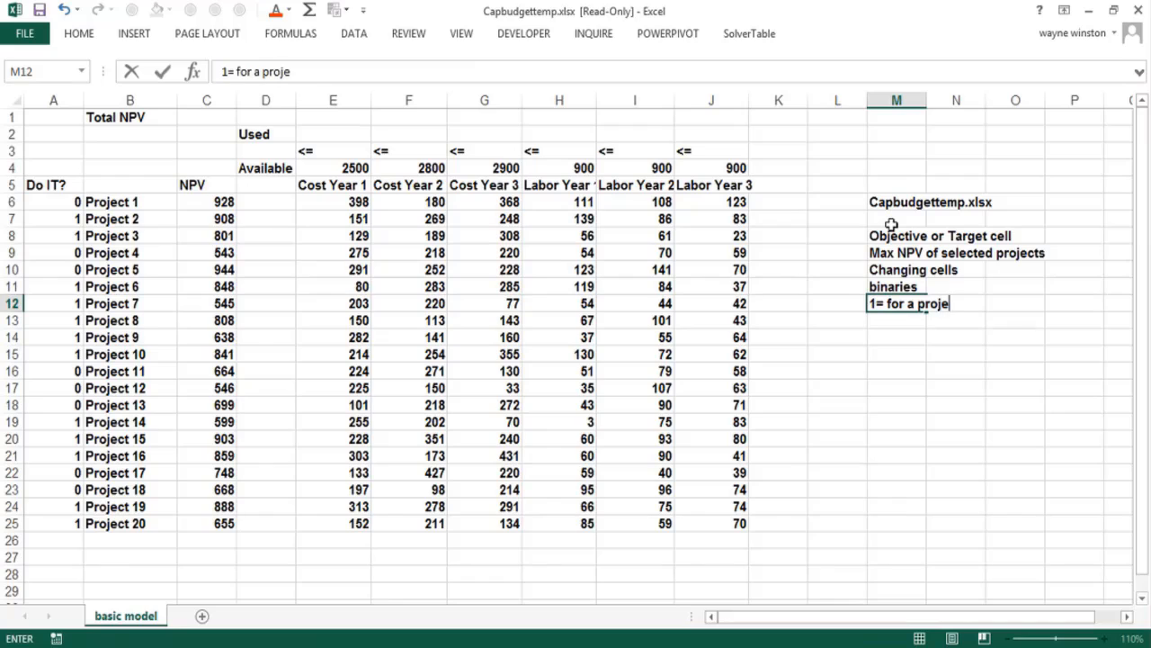
pyautogui.write('ct means do it')
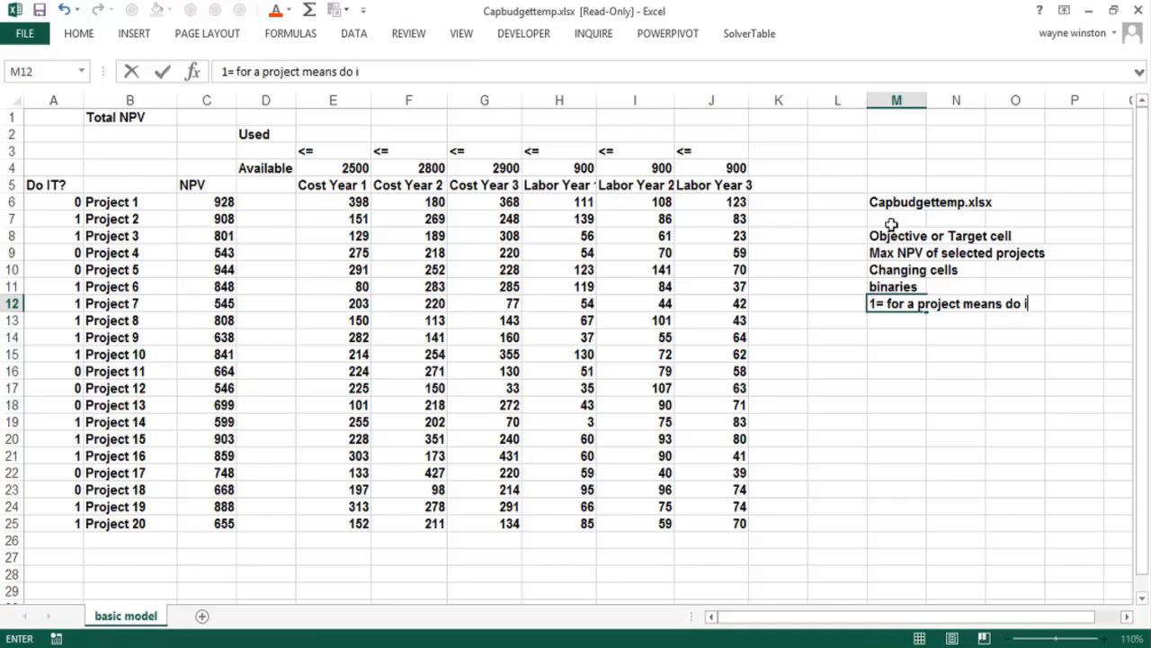
pyautogui.hotkey('ctrl', 'Return')
pyautogui.press('Return')
# Enter the binary explanation "0= for a project means do not do project" in cell M13
pyautogui.write('0=')
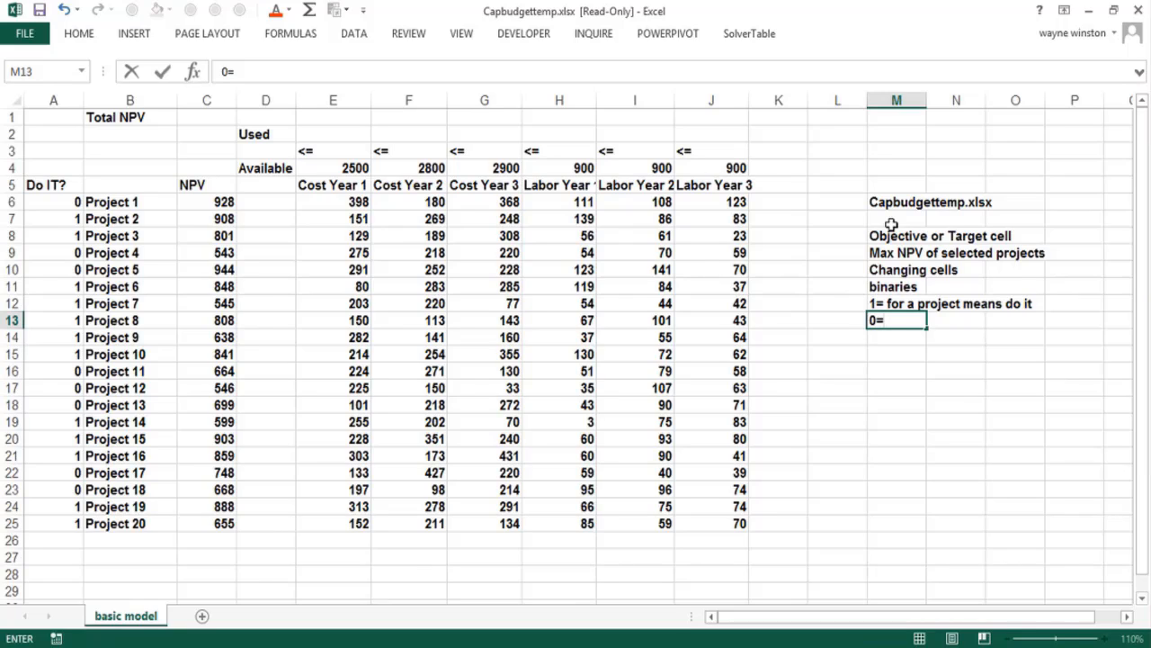
pyautogui.write(' for a  pro')
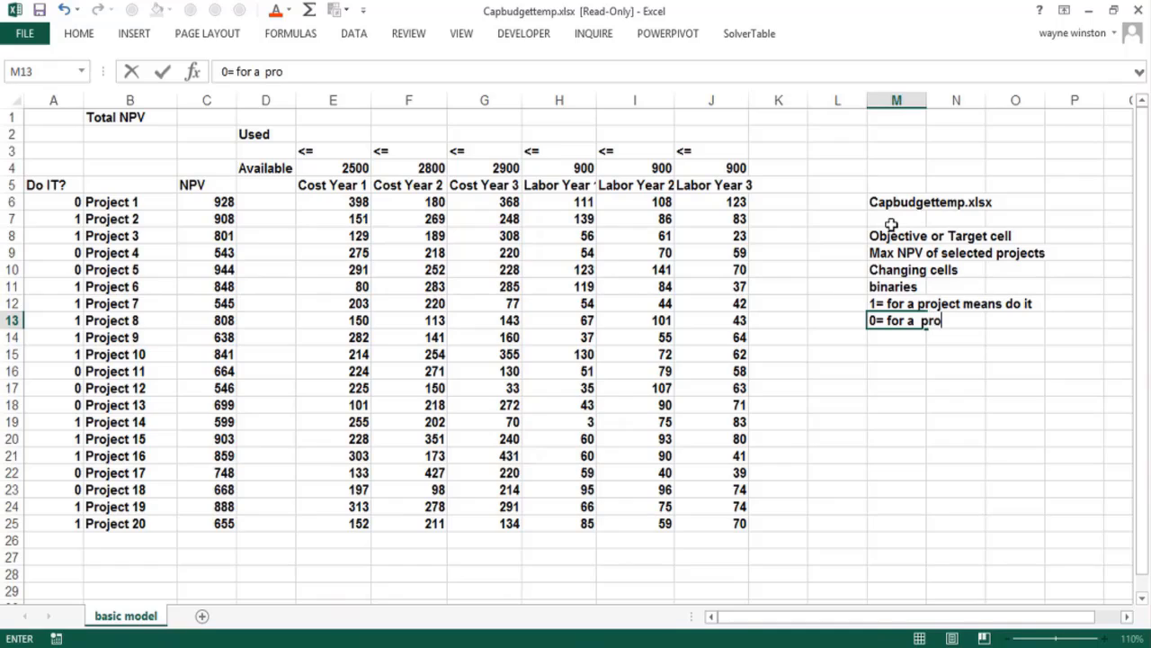
pyautogui.write('ject means')
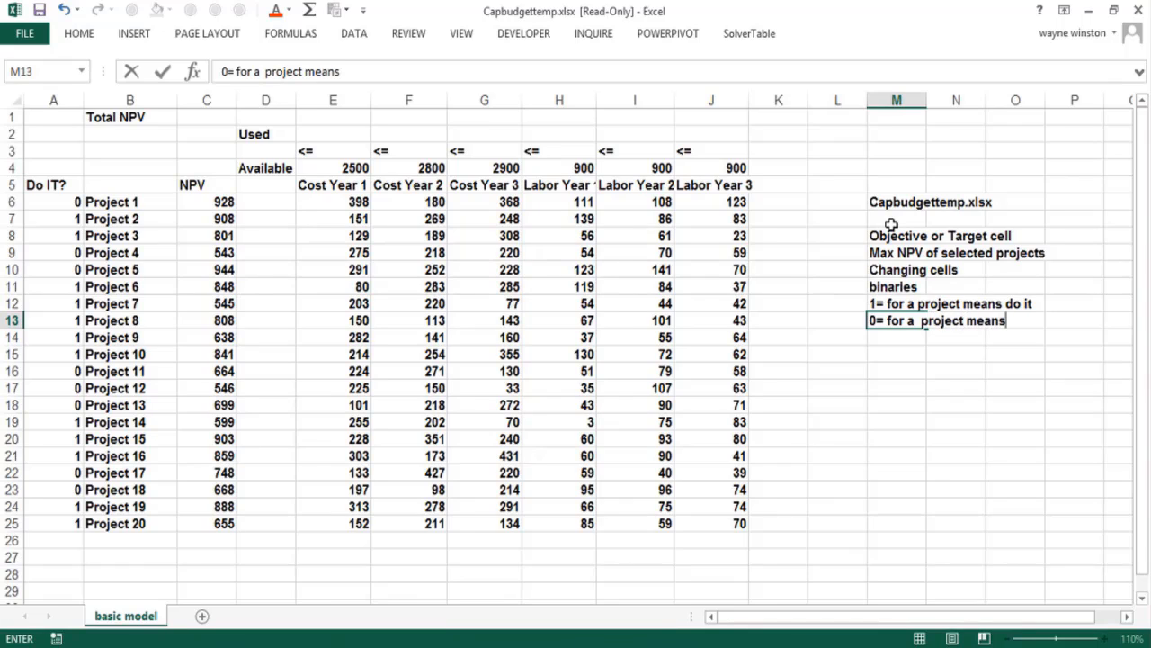
pyautogui.write(' do not do project')
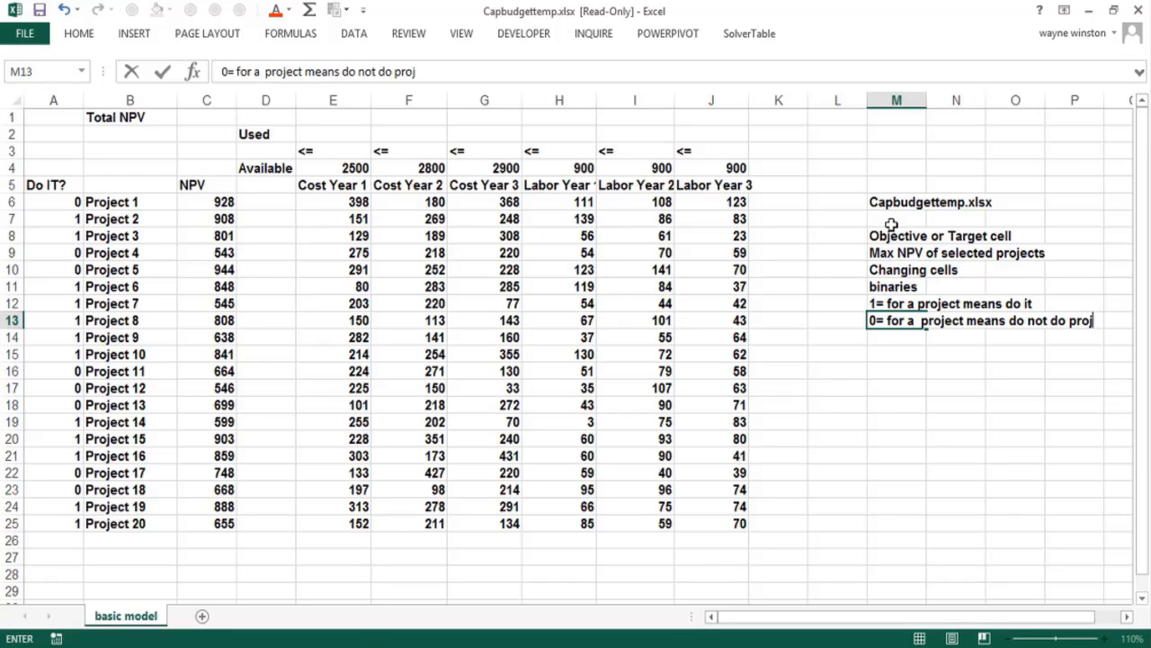
pyautogui.press('Return')
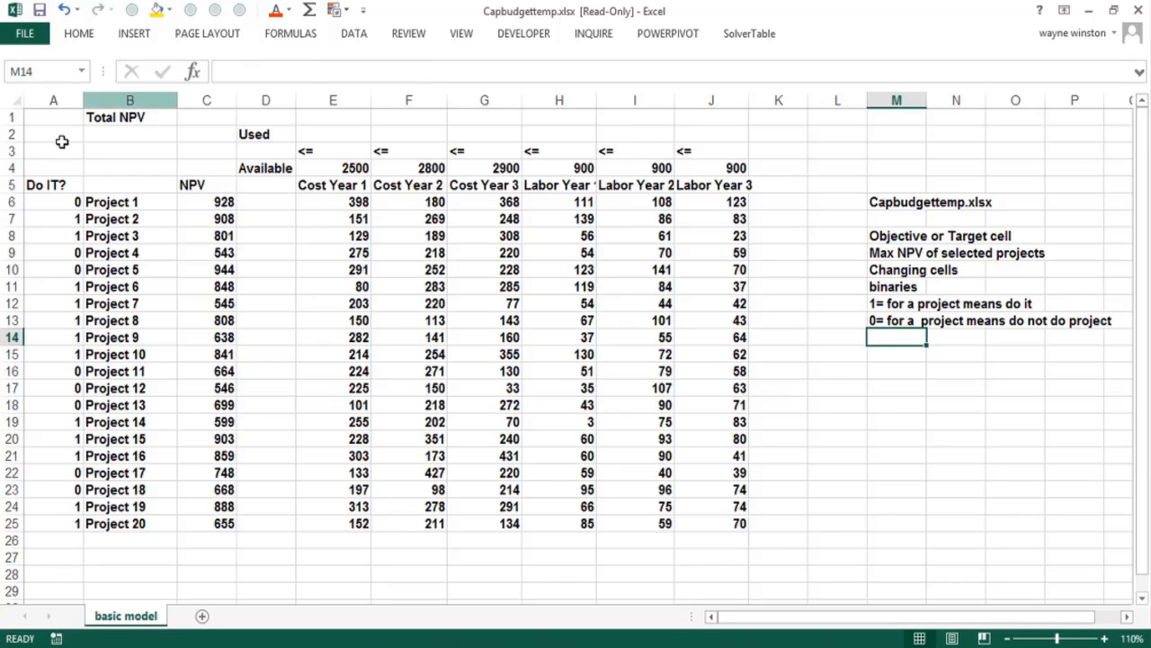
pyautogui.click(63, 222)
pyautogui.click(63, 236)
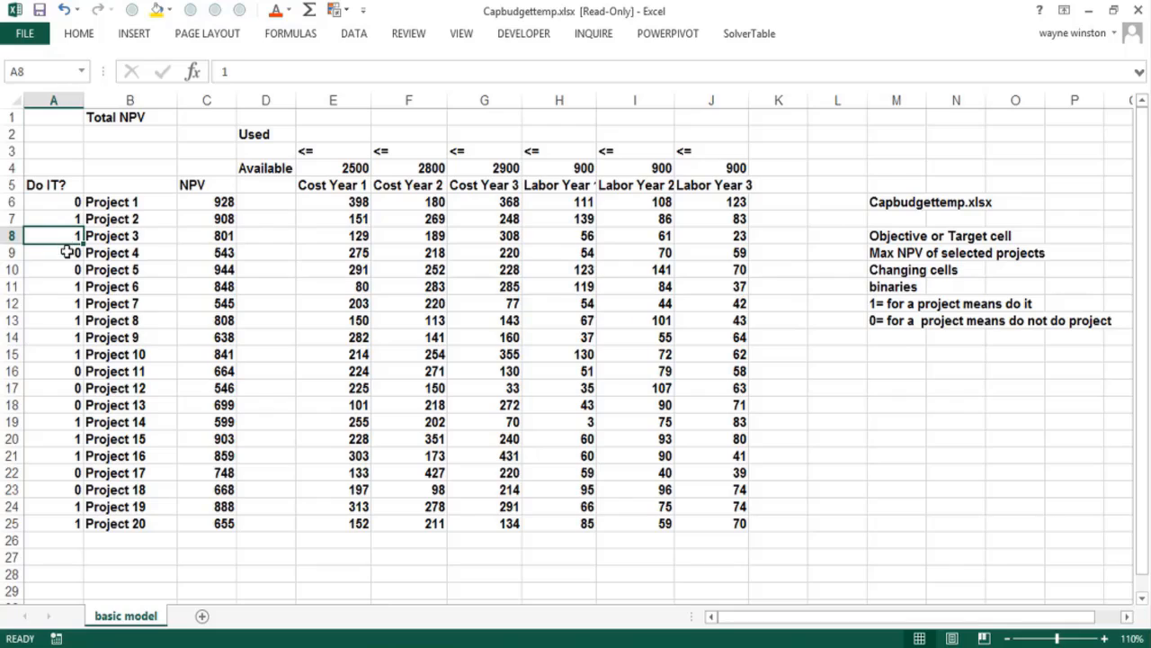
pyautogui.click(67, 253)
# Enter the heading "Constraints" in cell M14
pyautogui.click(875, 335)
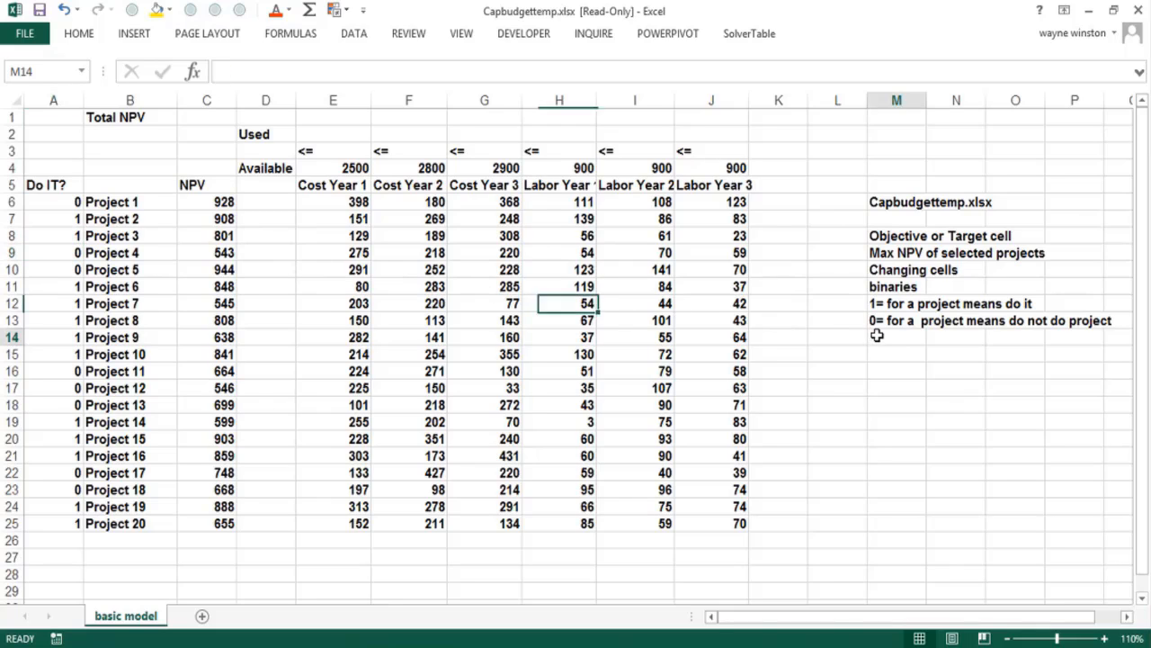
pyautogui.write('Constraints')
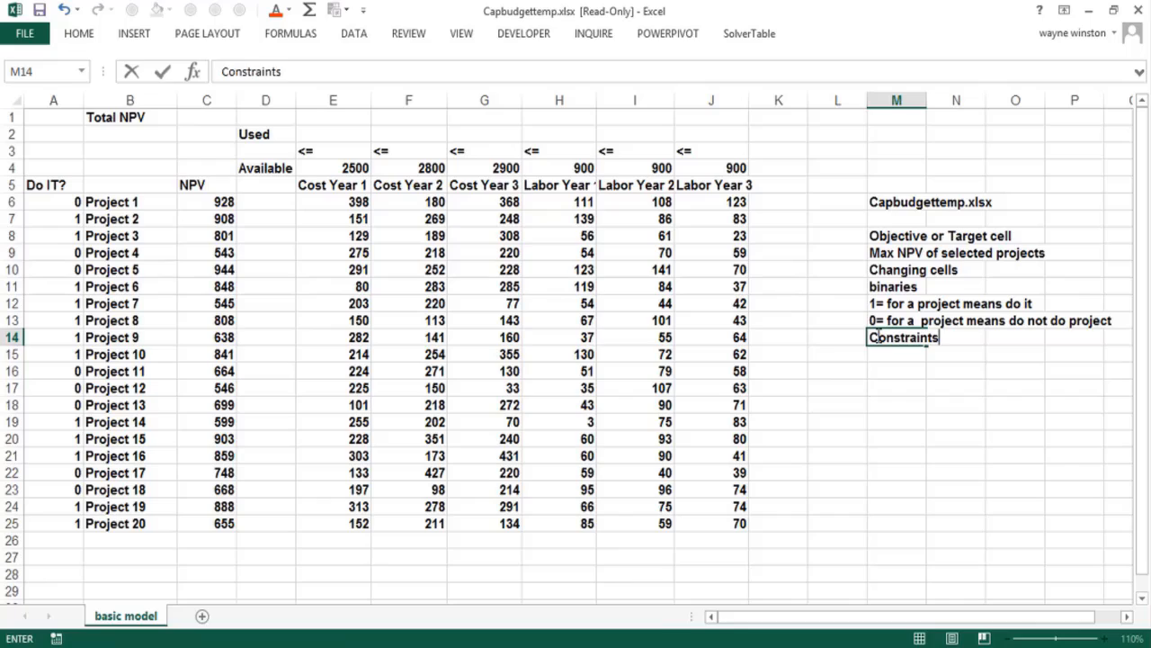
pyautogui.press('Return')
# Enter the budget constraint "Amt spent each year<=Amt available" in cell M15
pyautogui.write('Am')
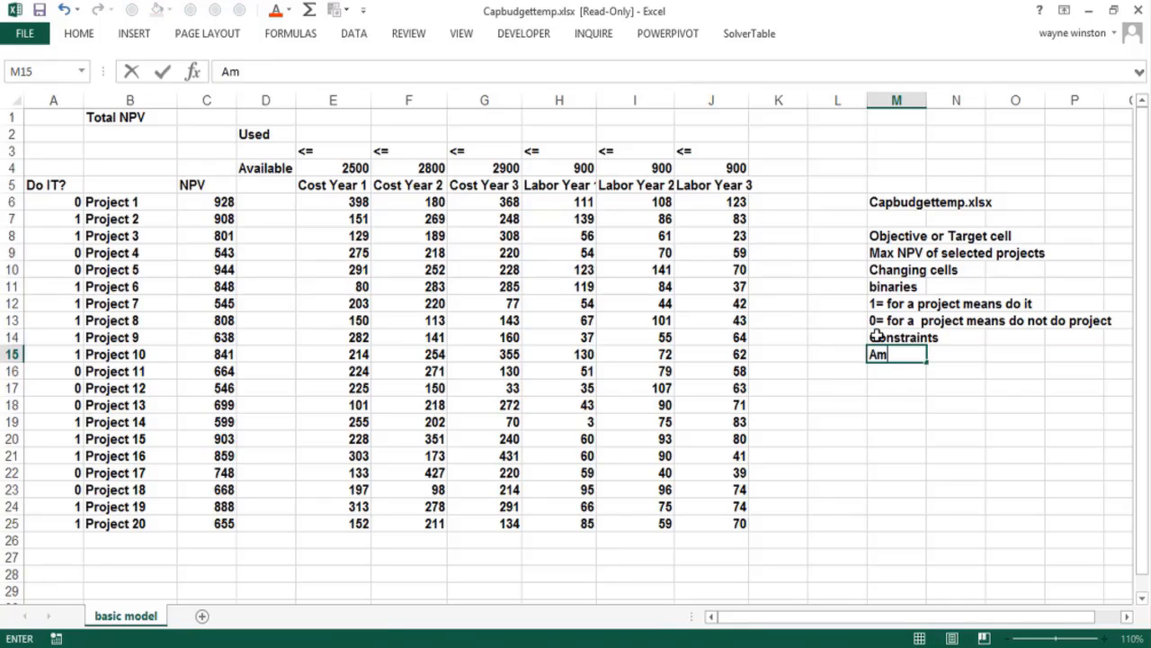
pyautogui.write('t spent each year')
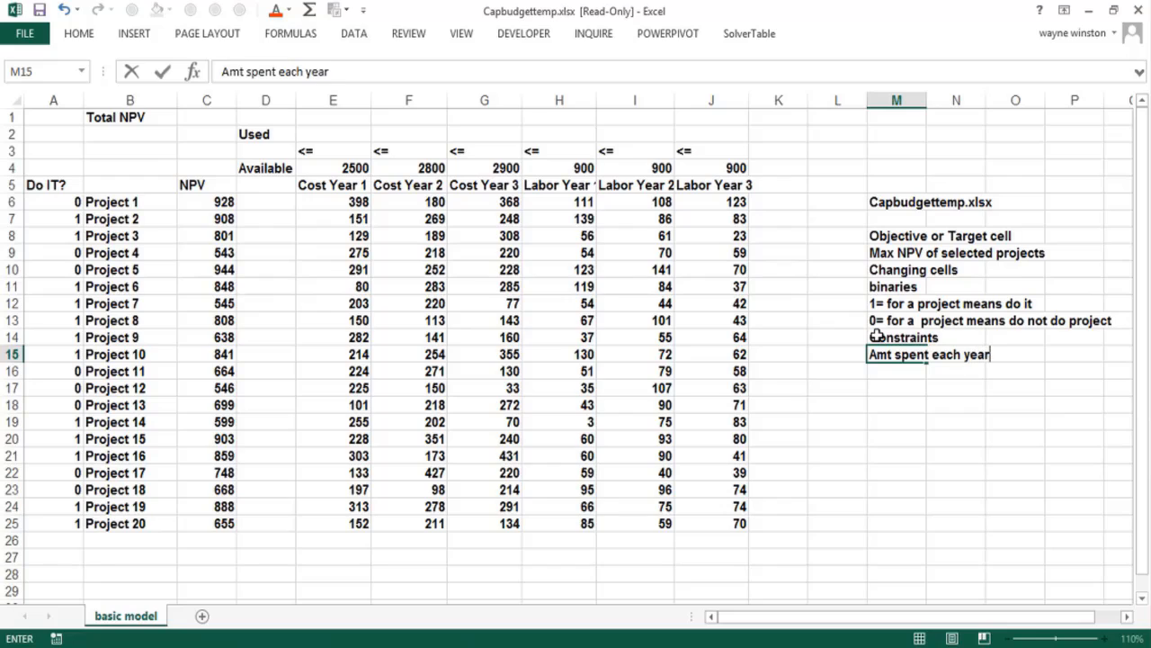
pyautogui.write('<=Amt available')
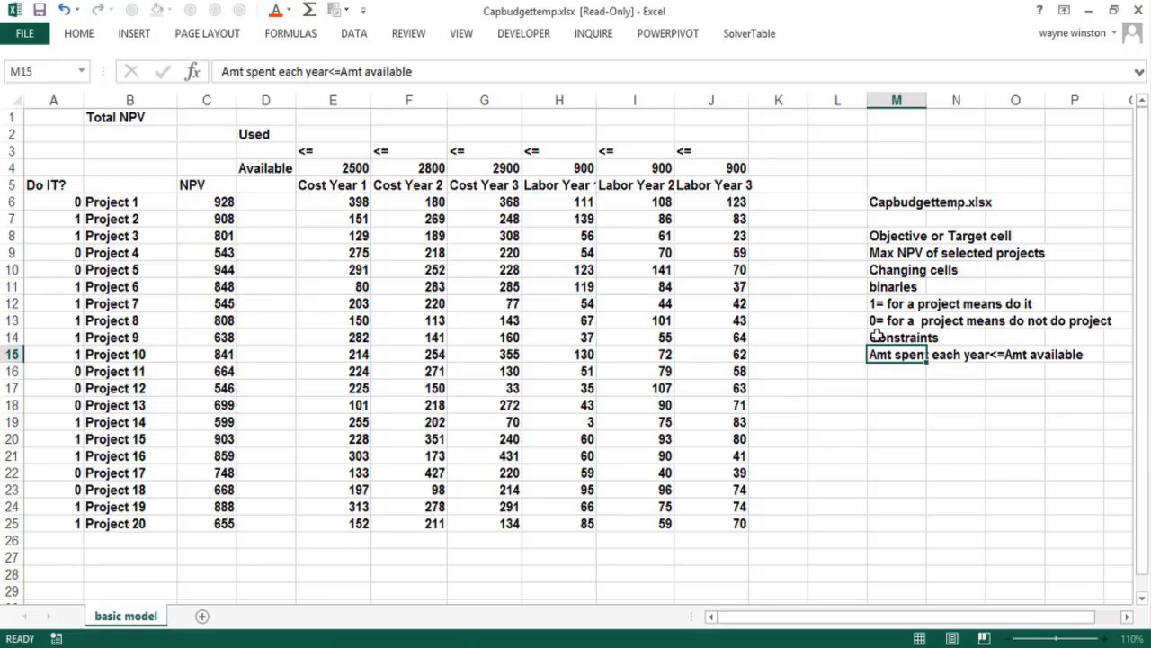
pyautogui.press('Return')
# Enter the labor constraint "Programmers used each year<=Programmers available" in cell M16
pyautogui.write('Programme')
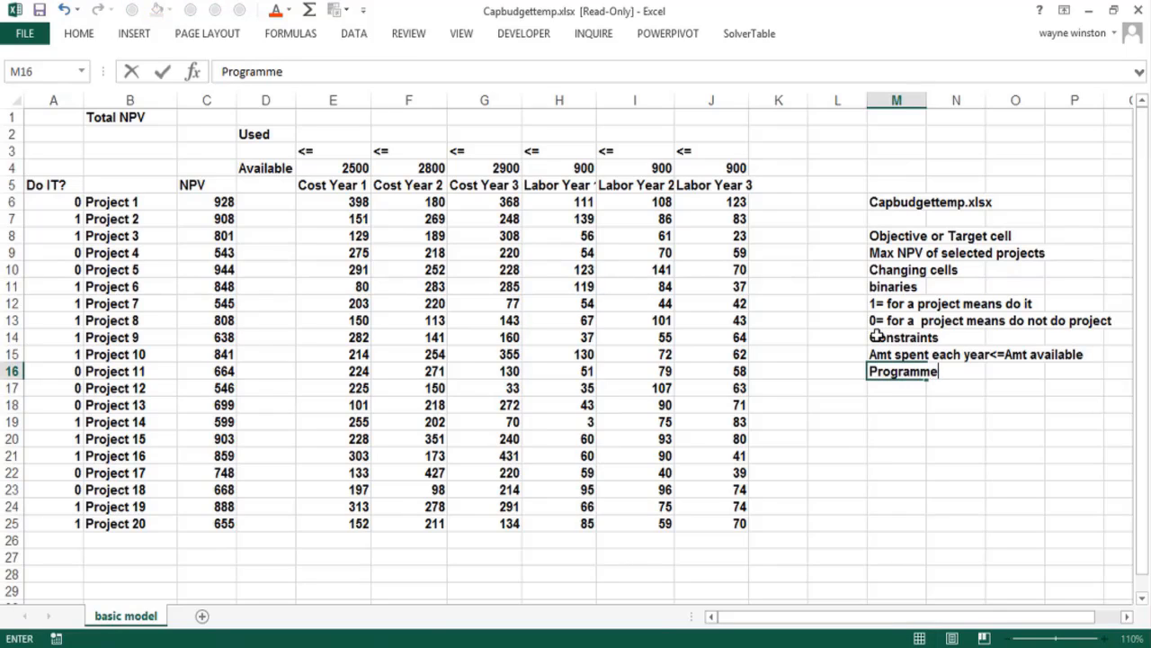
pyautogui.write('rs used  ')
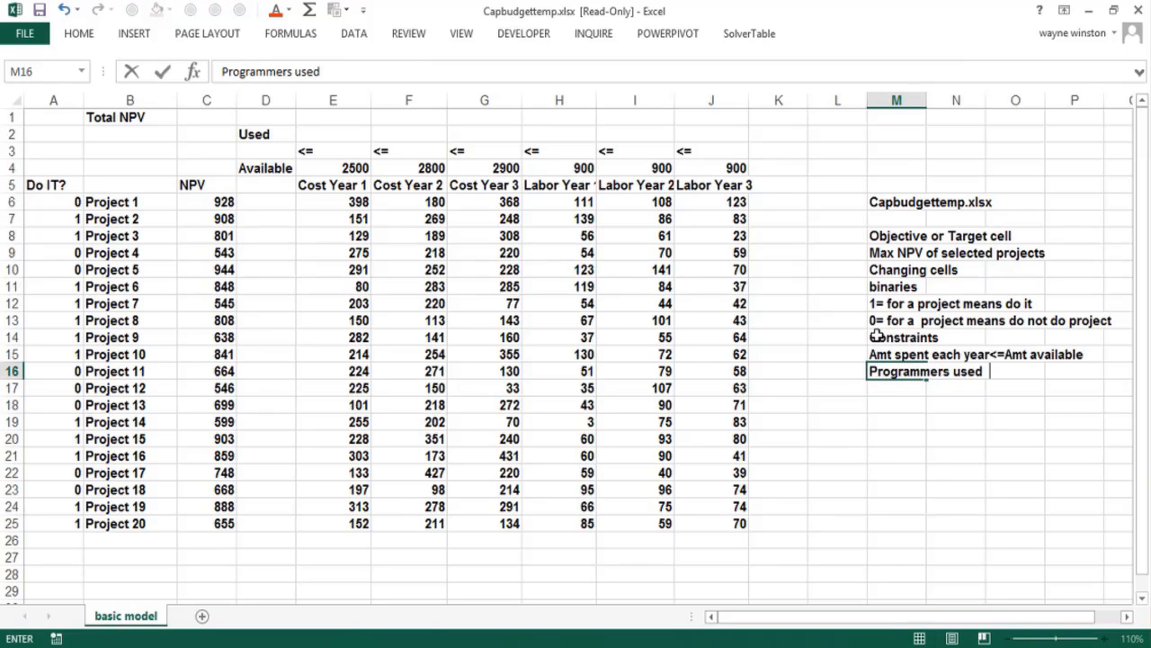
pyautogui.write('each year')
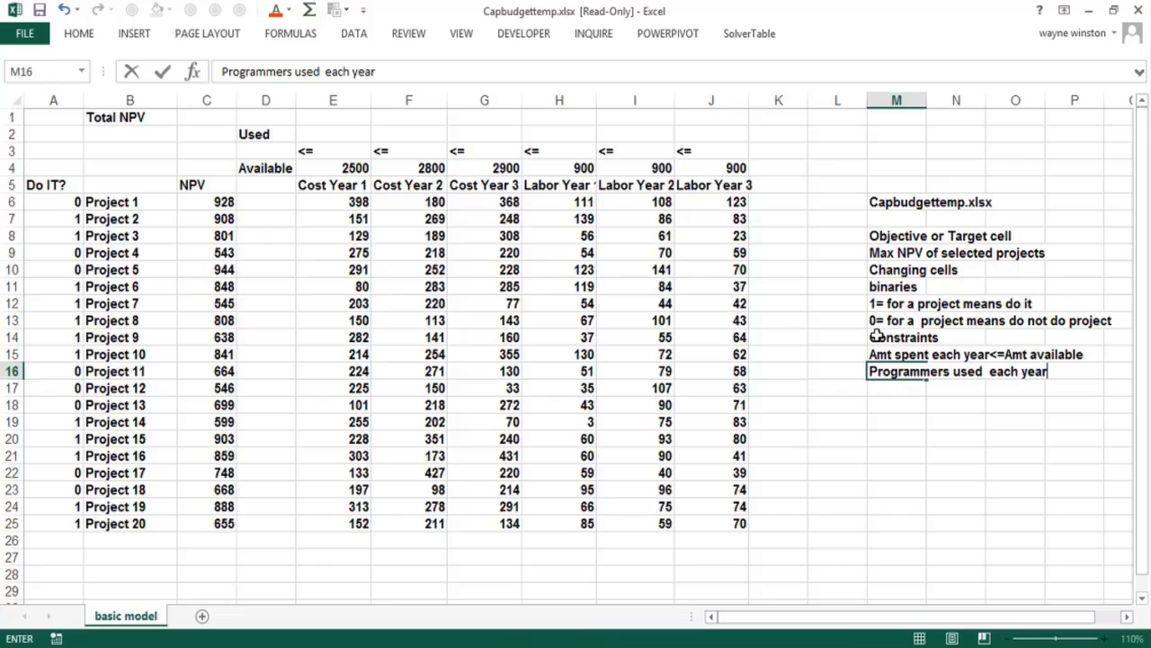
pyautogui.write('<=Program')
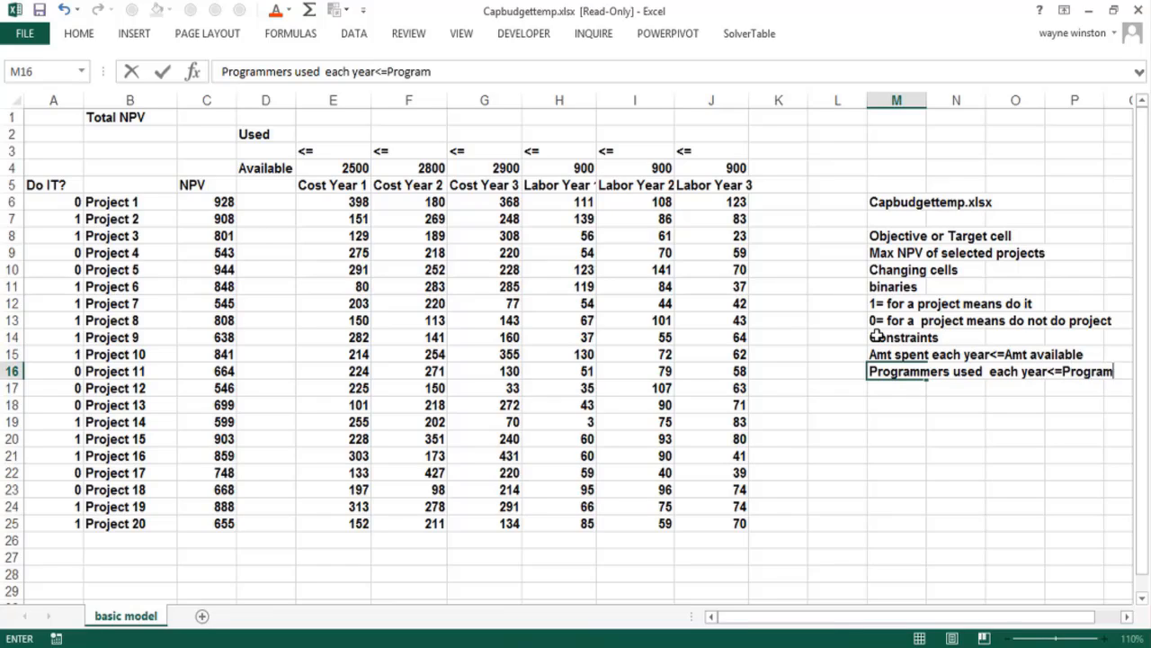
pyautogui.write('mers available')
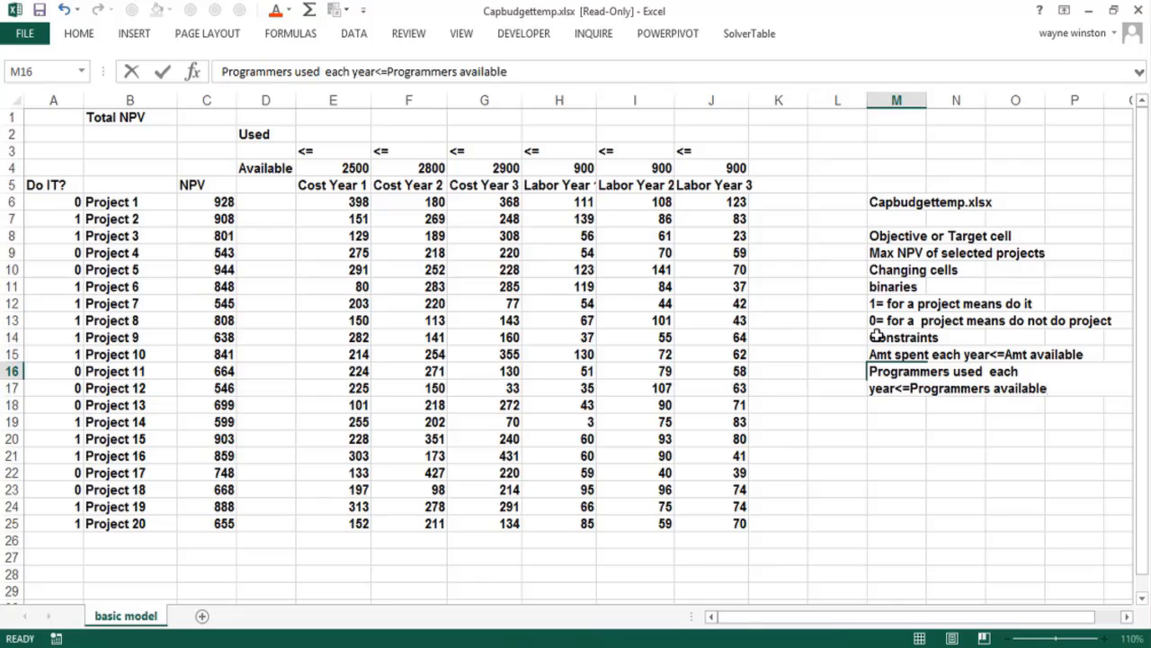
pyautogui.press('Return')
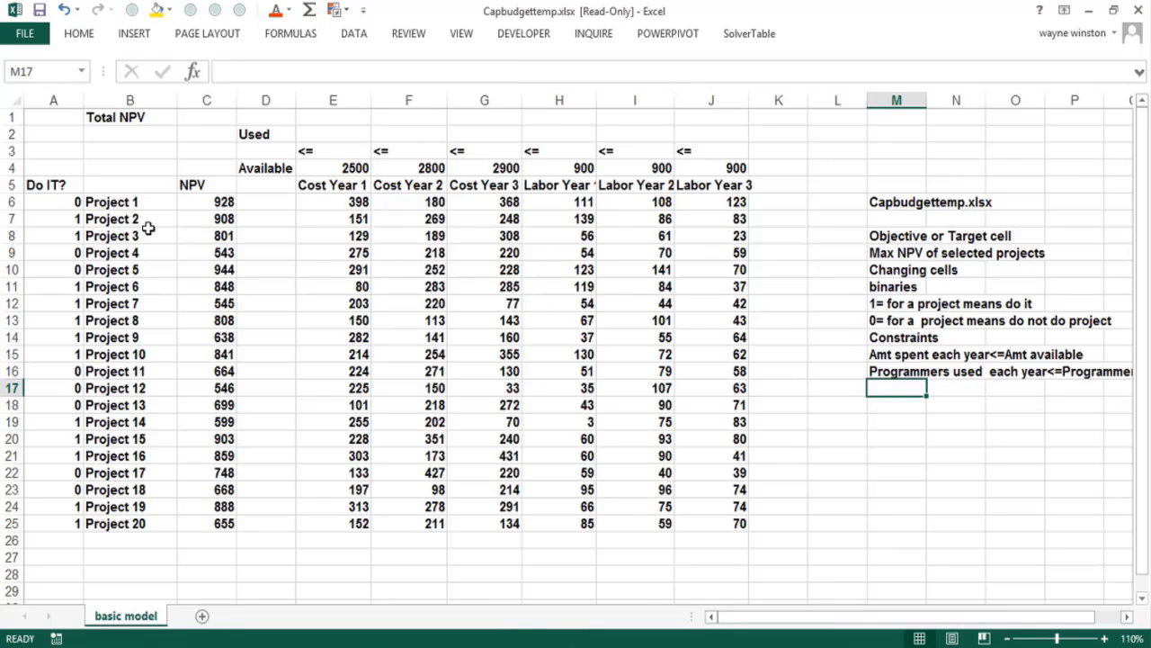
pyautogui.click(223, 251)
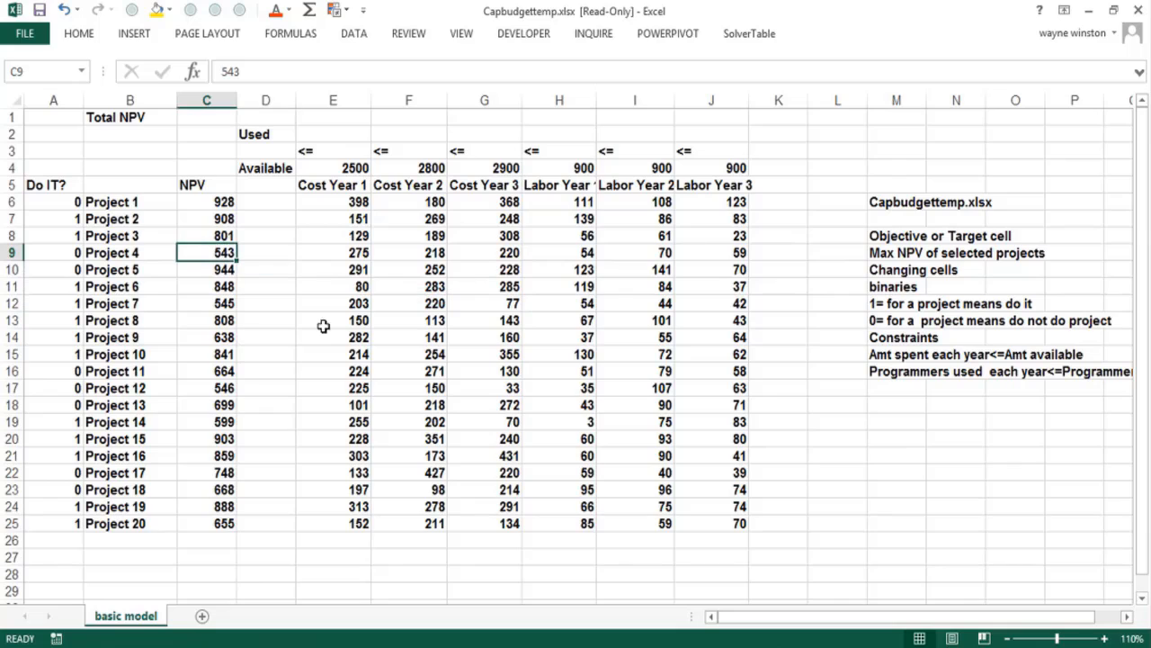
pyautogui.click(896, 389)
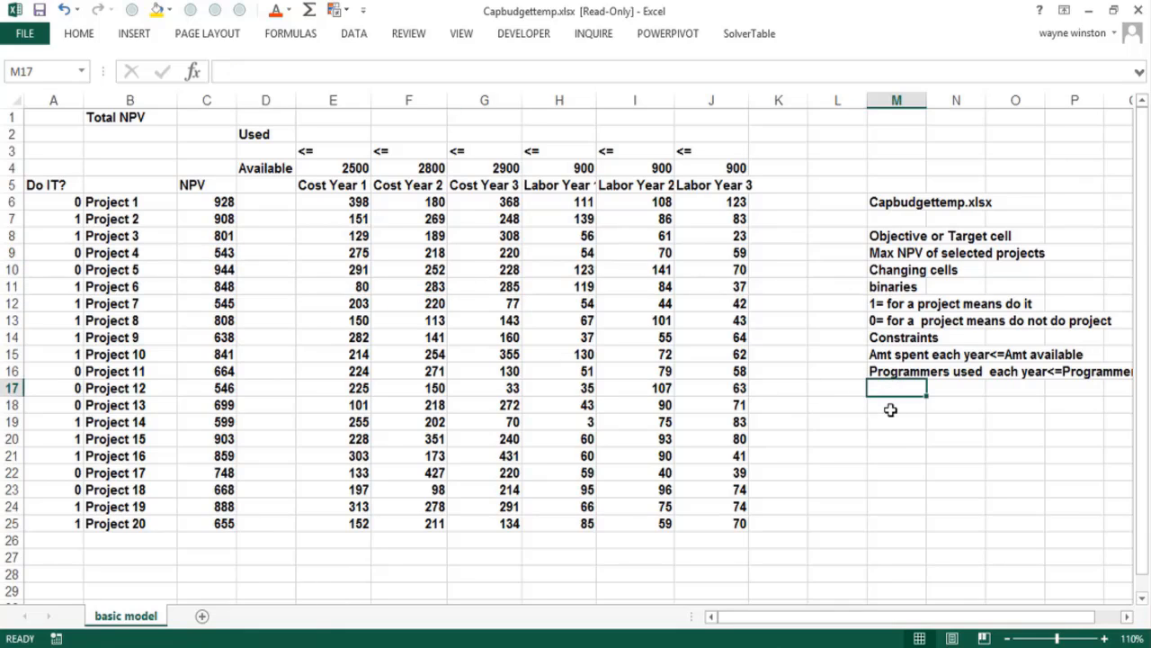
pyautogui.click(891, 411)
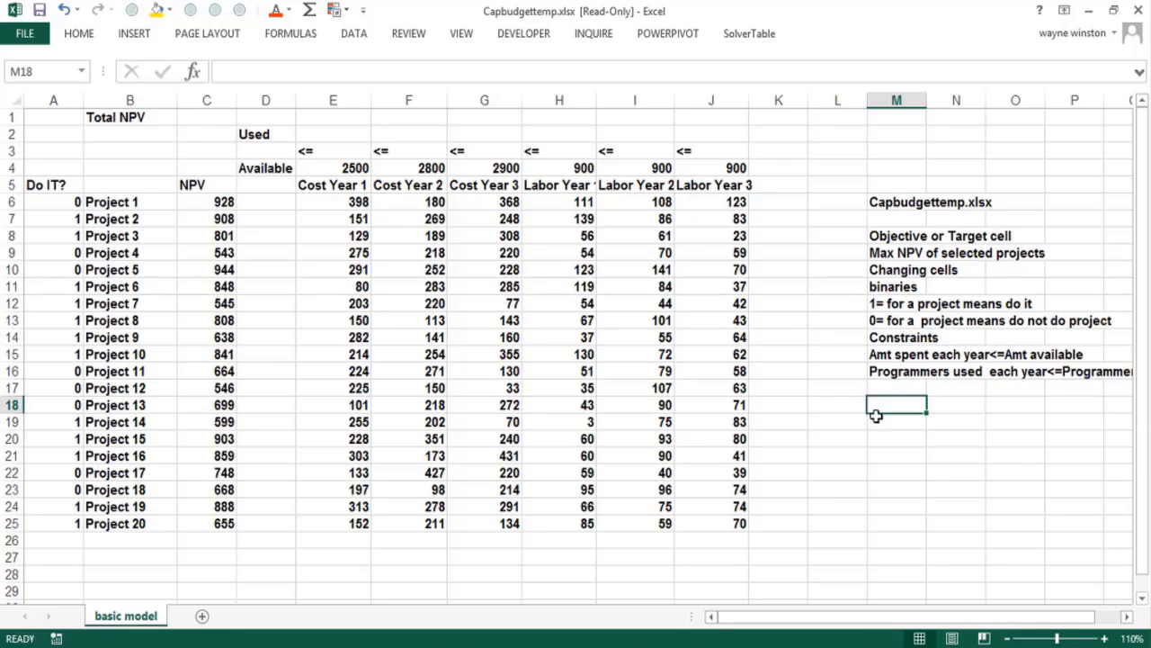
# Shade the changing cells A6:A25, the range named doit, with the gold fill color
pyautogui.moveTo(69, 202); pyautogui.dragTo(72, 523)
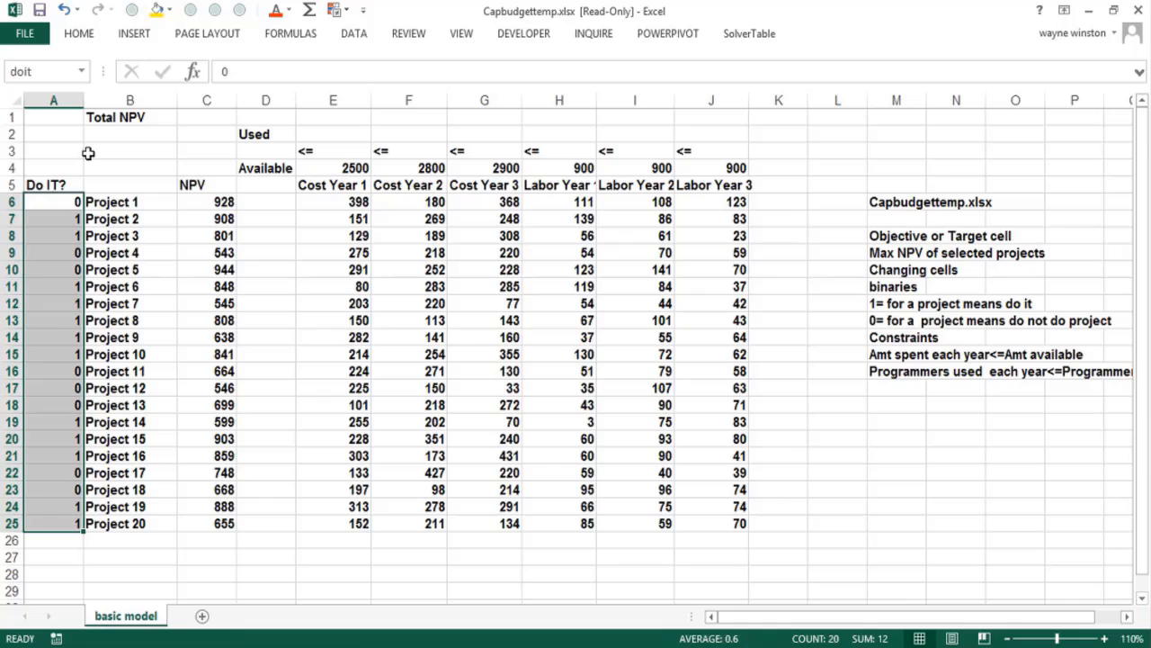
pyautogui.click(81, 71)
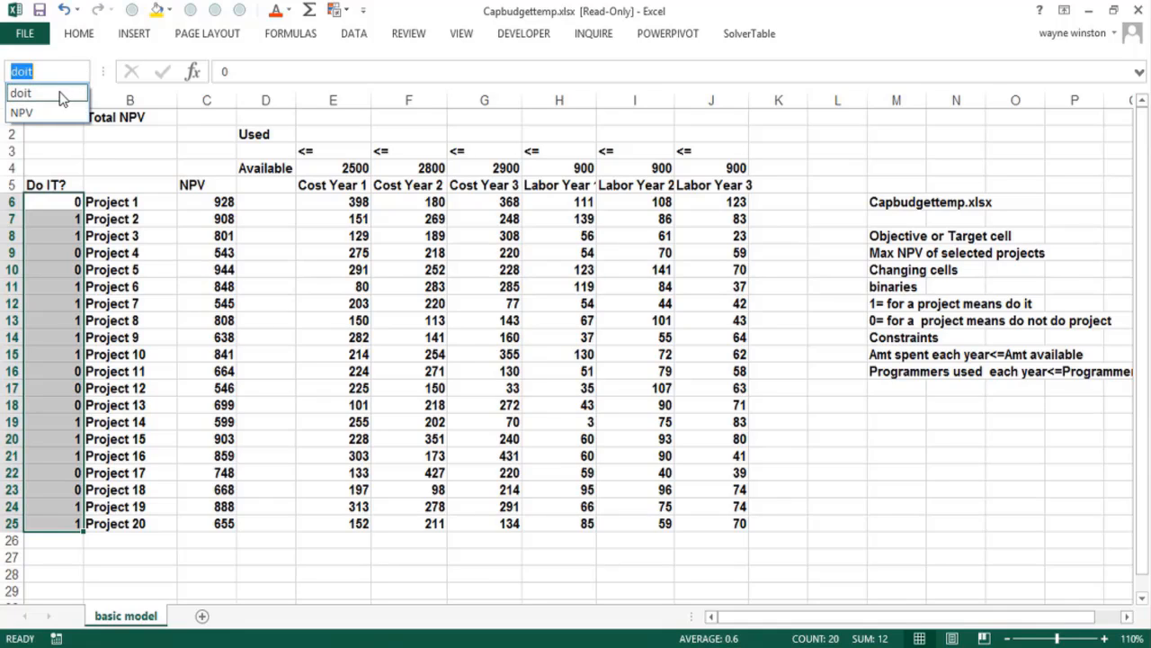
pyautogui.click(57, 90)
pyautogui.click(190, 201)
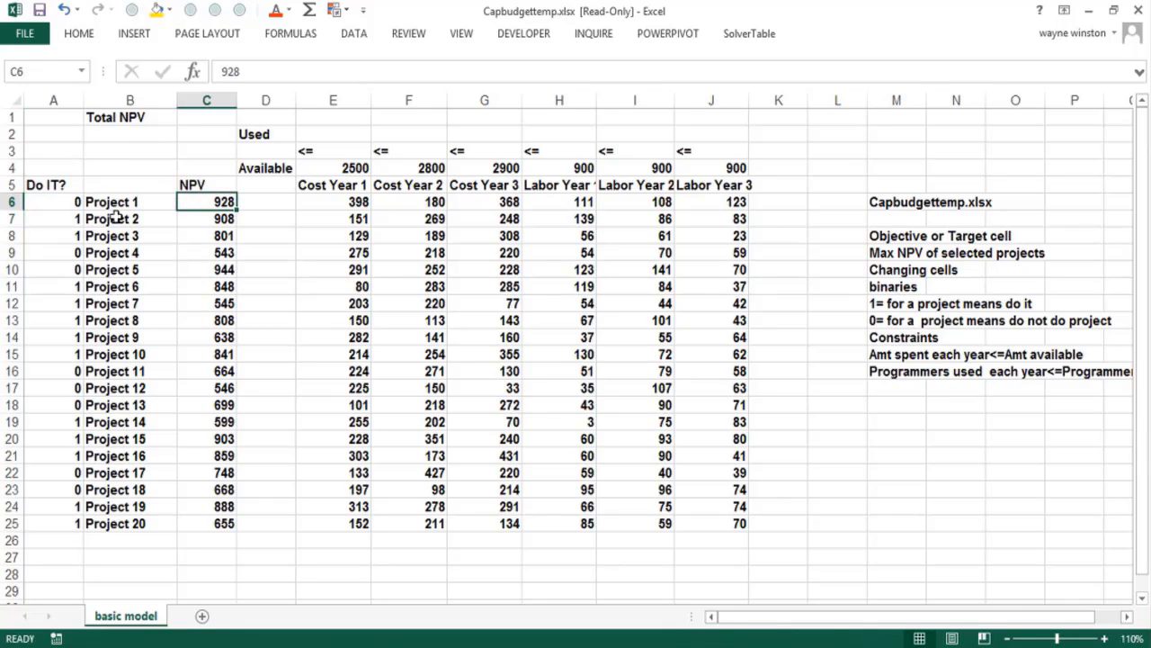
pyautogui.moveTo(63, 210); pyautogui.dragTo(69, 521)
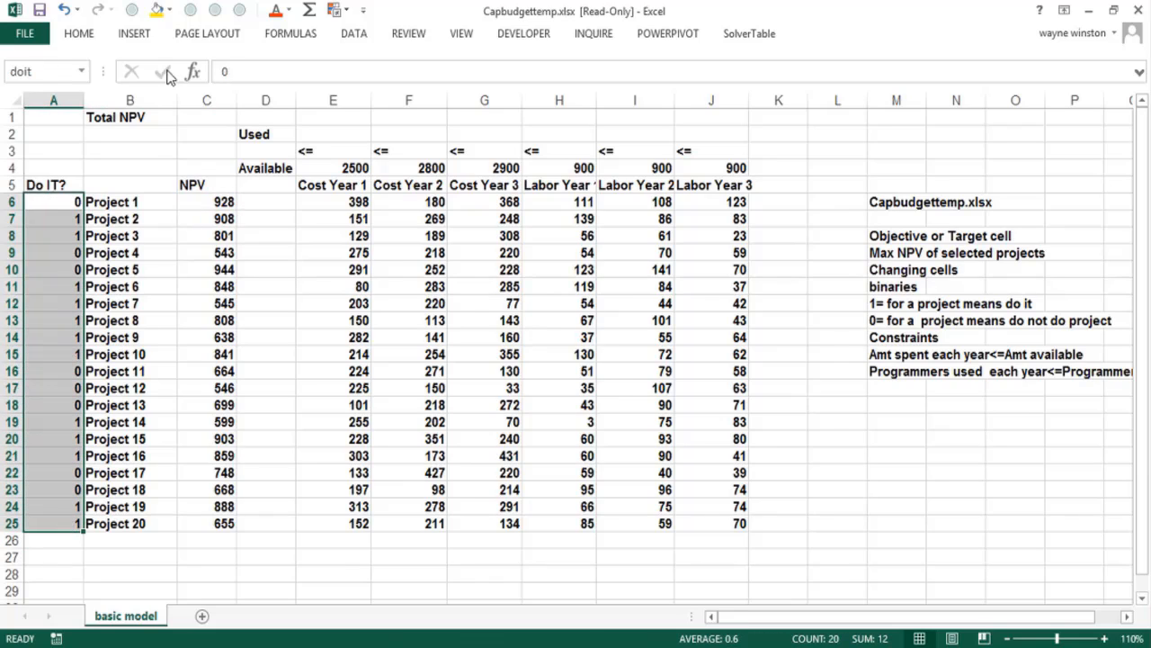
pyautogui.click(154, 11)
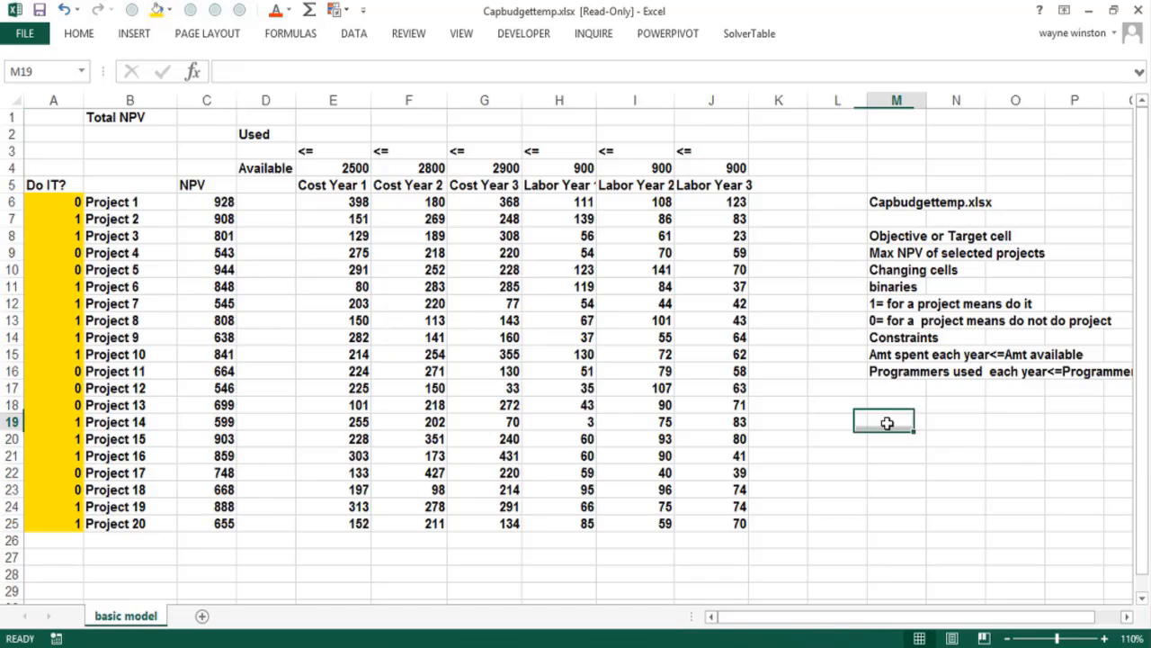
# Enter the heading "Track?" in cell M19 and "NPV of selected projects" beneath it in M20
pyautogui.click(887, 423)
pyautogui.write('Track?')
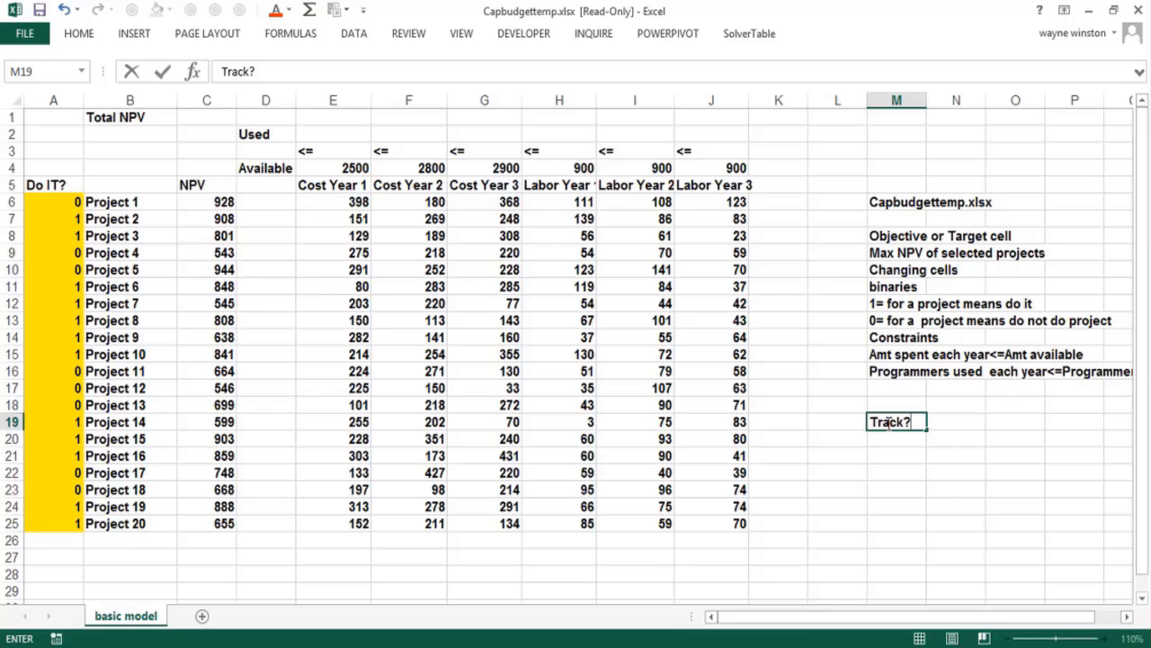
pyautogui.press('Return')
pyautogui.write('Np')
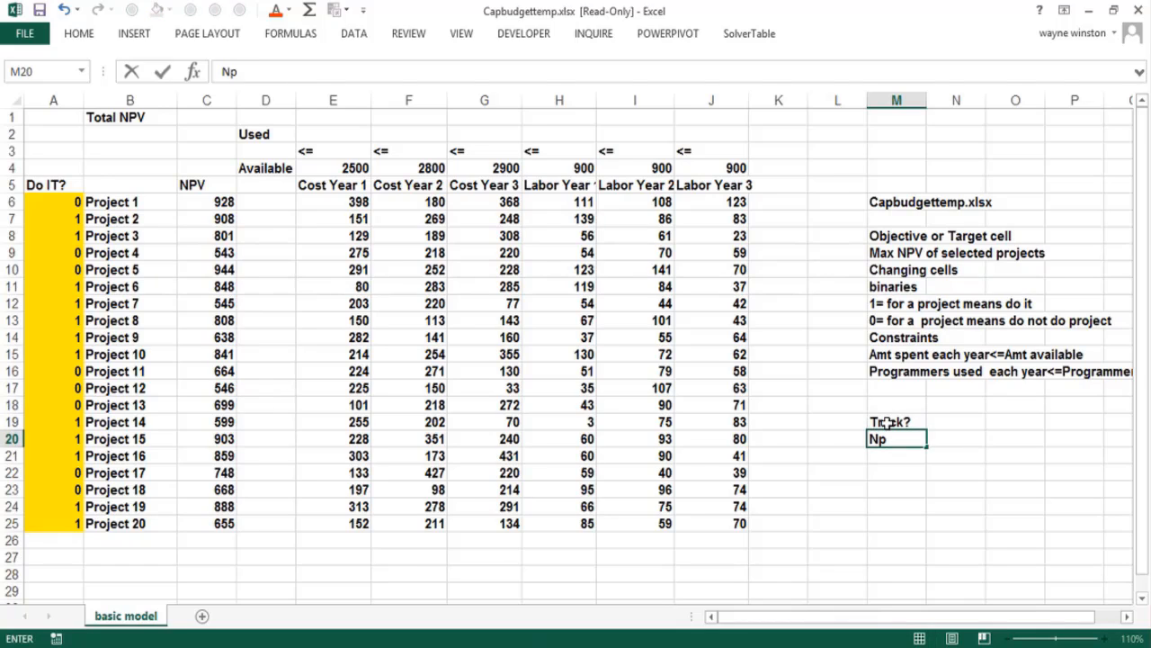
pyautogui.write('PV of selected p')
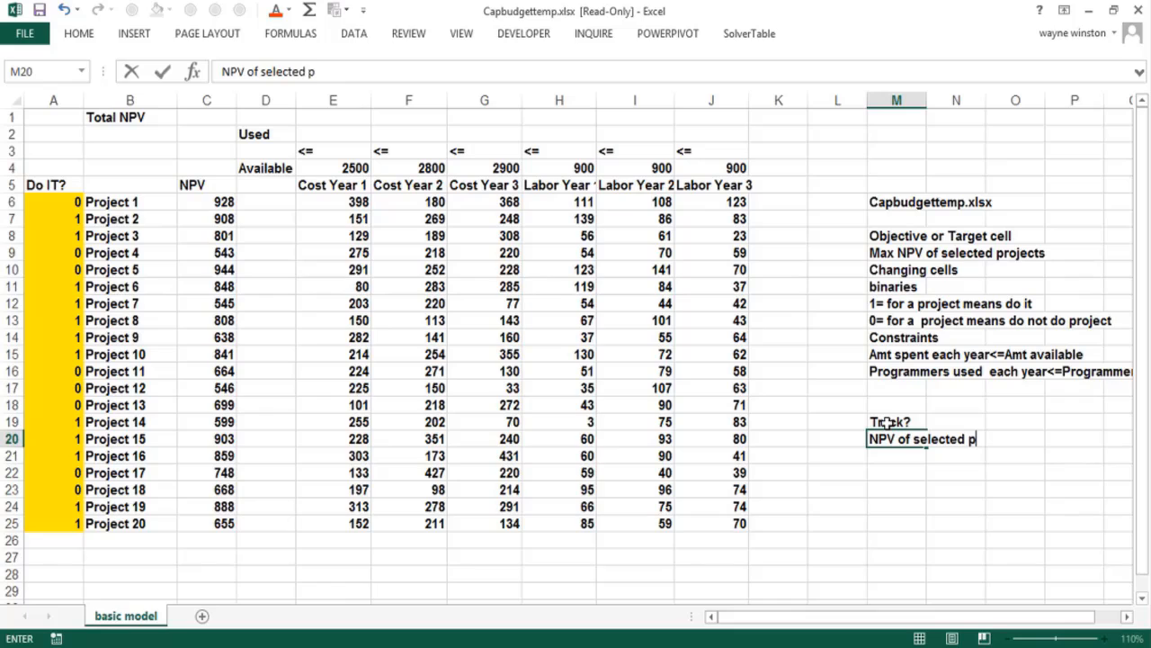
pyautogui.write('rojects')
pyautogui.hotkey('ctrl', 'Return')
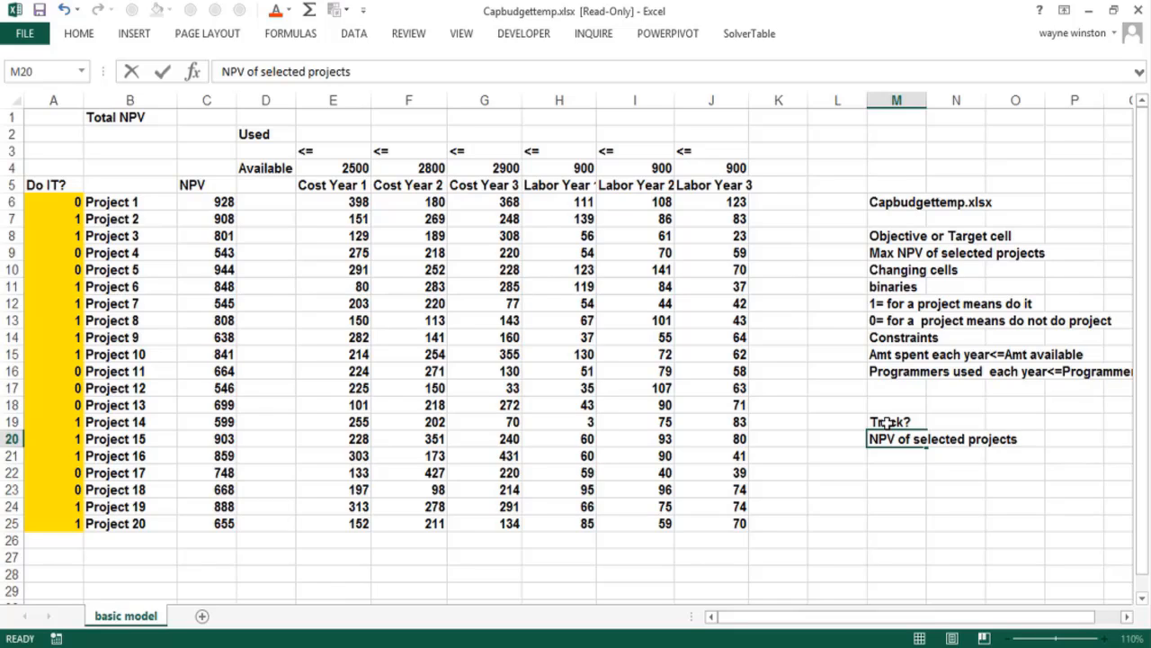
pyautogui.press('Return')
# Enter the tracking item "Resources used by each project" in cell M21
pyautogui.write('Resou')
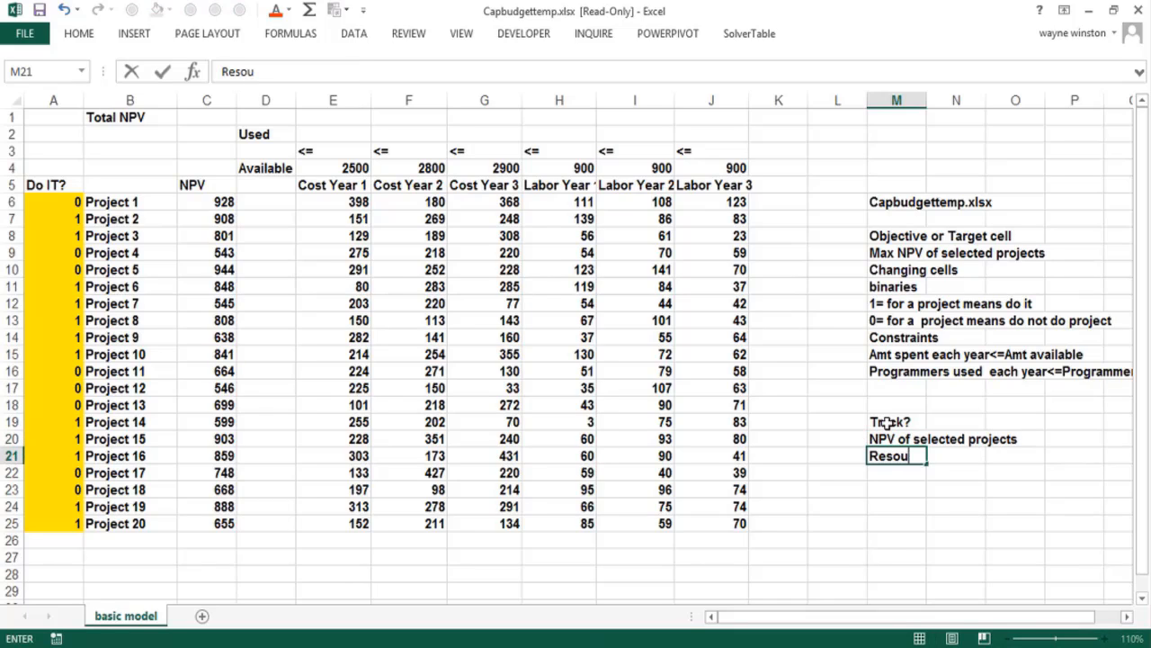
pyautogui.write('rces used b')
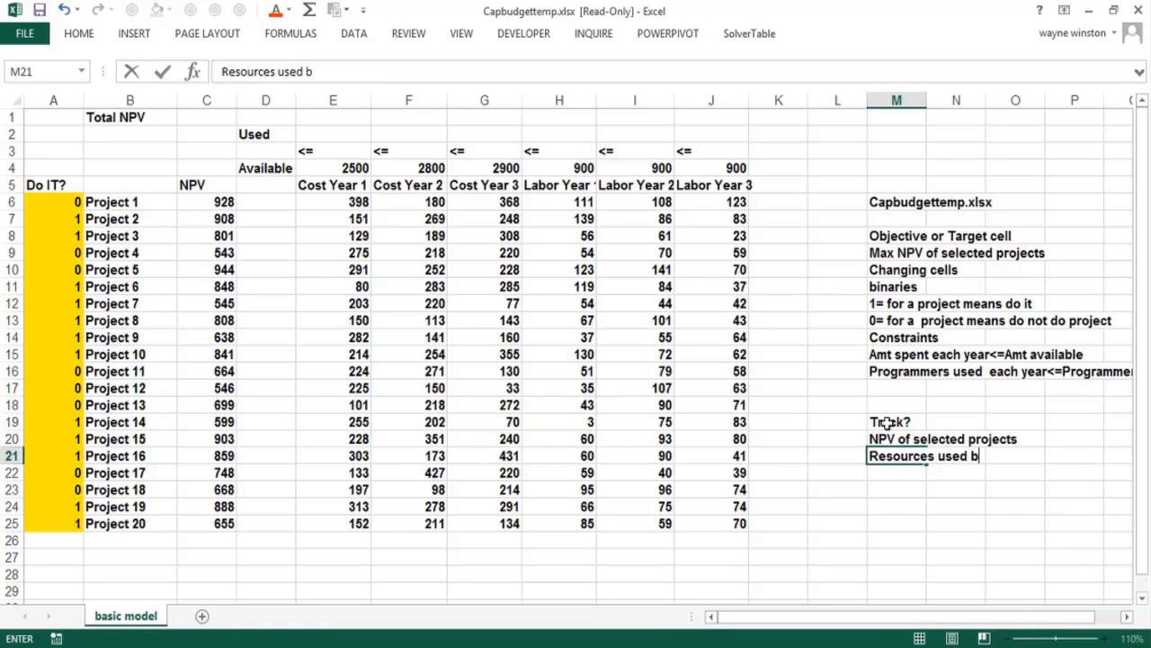
pyautogui.write('y each proje')
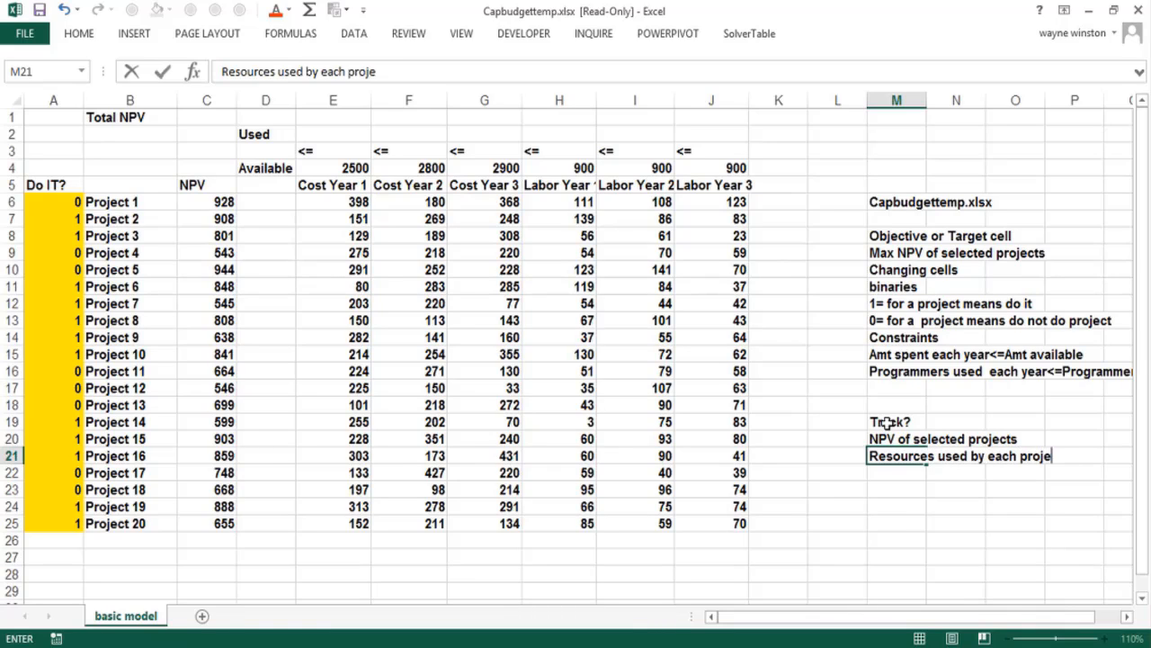
pyautogui.write('cty')
pyautogui.press('Return')
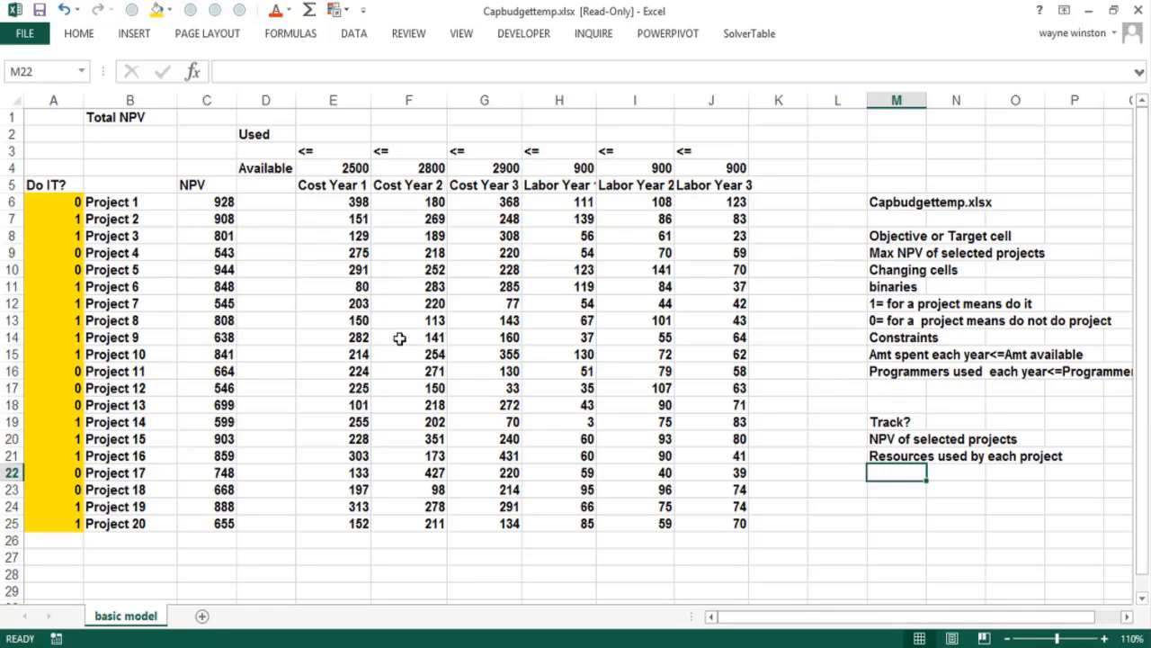
# Examine how the Do IT? values of Project 3 and Project 4 pair with their NPVs in column C
pyautogui.click(193, 204)
pyautogui.click(74, 235)
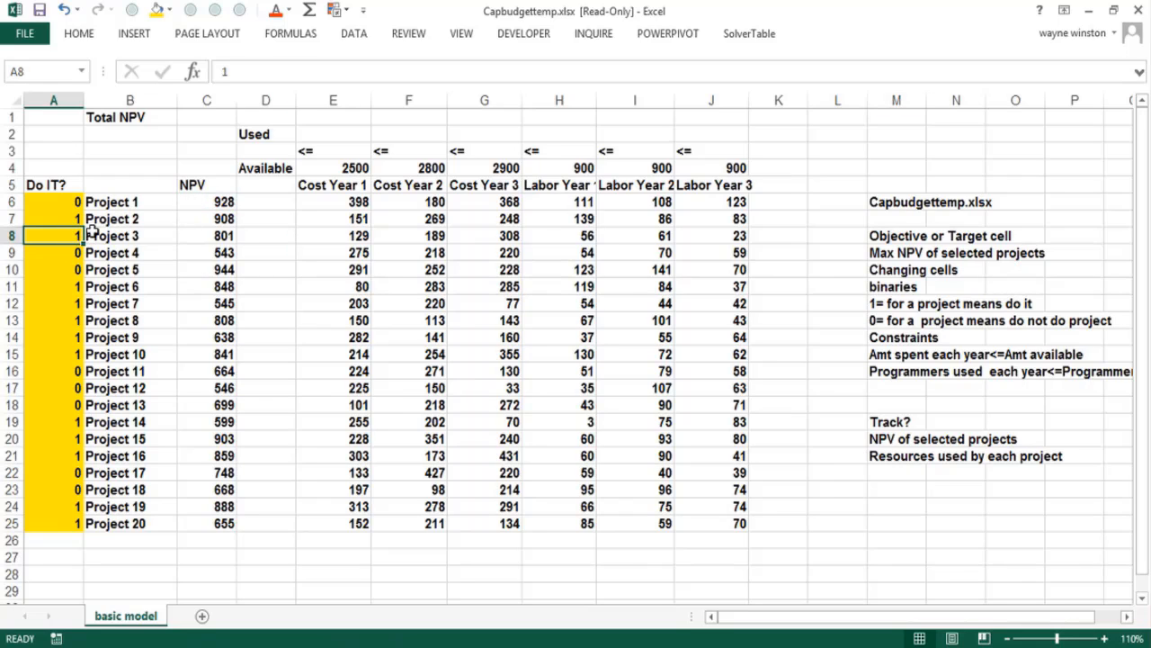
pyautogui.click(203, 237)
pyautogui.click(63, 235)
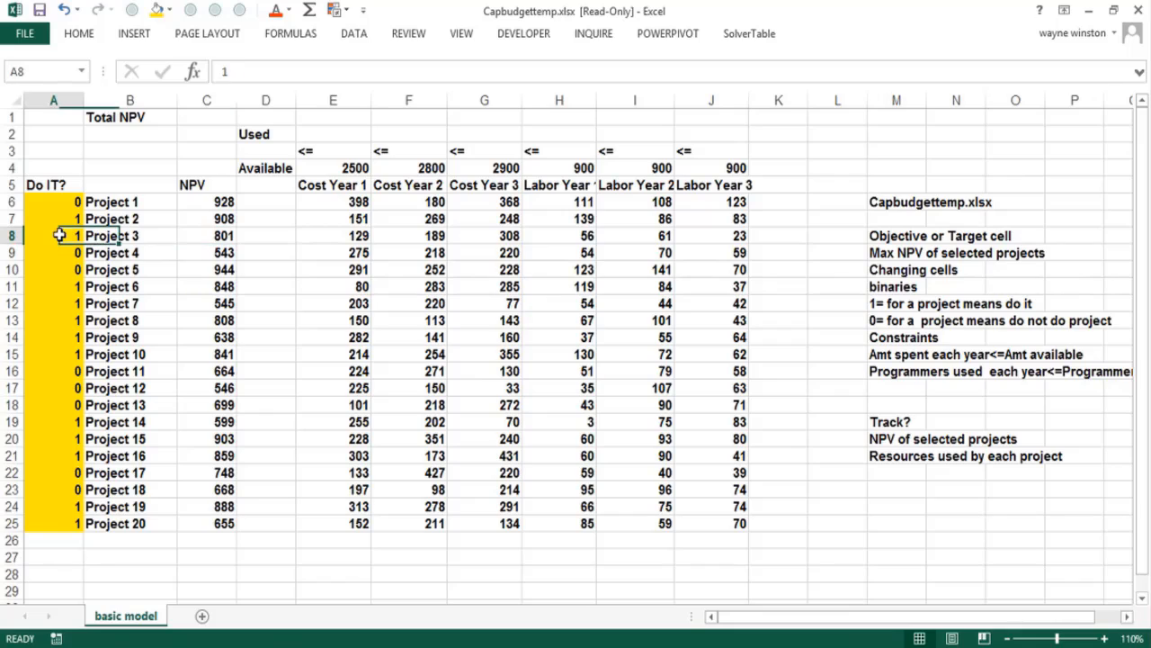
pyautogui.click(194, 238)
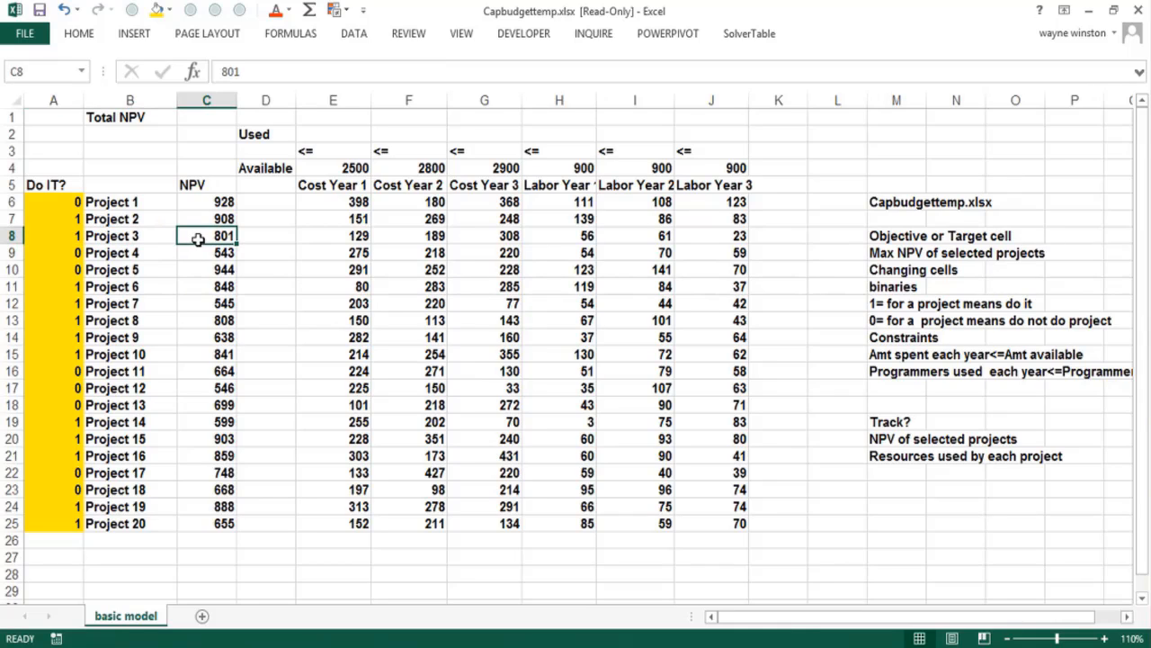
pyautogui.click(76, 251)
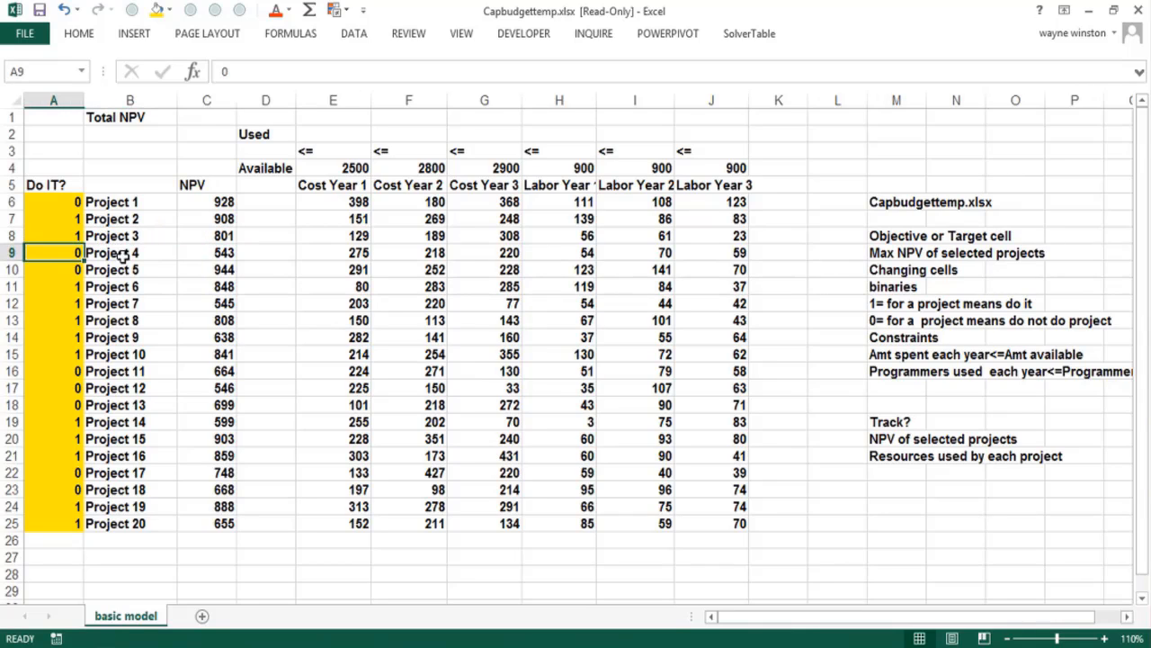
pyautogui.click(197, 257)
pyautogui.click(68, 236)
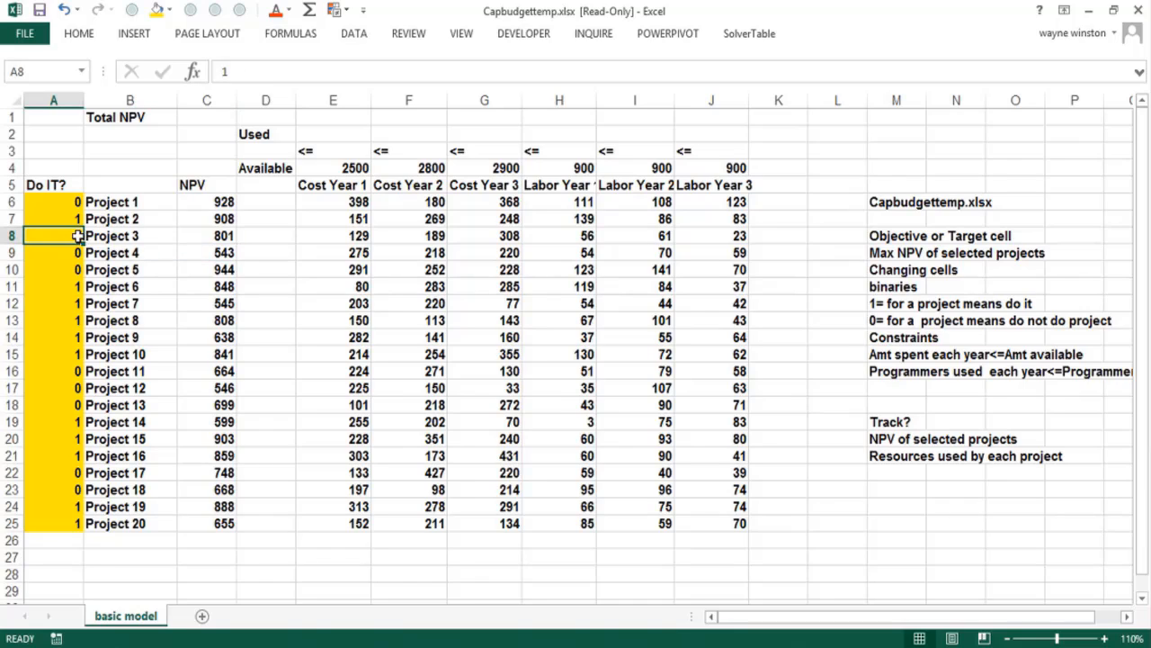
pyautogui.click(193, 238)
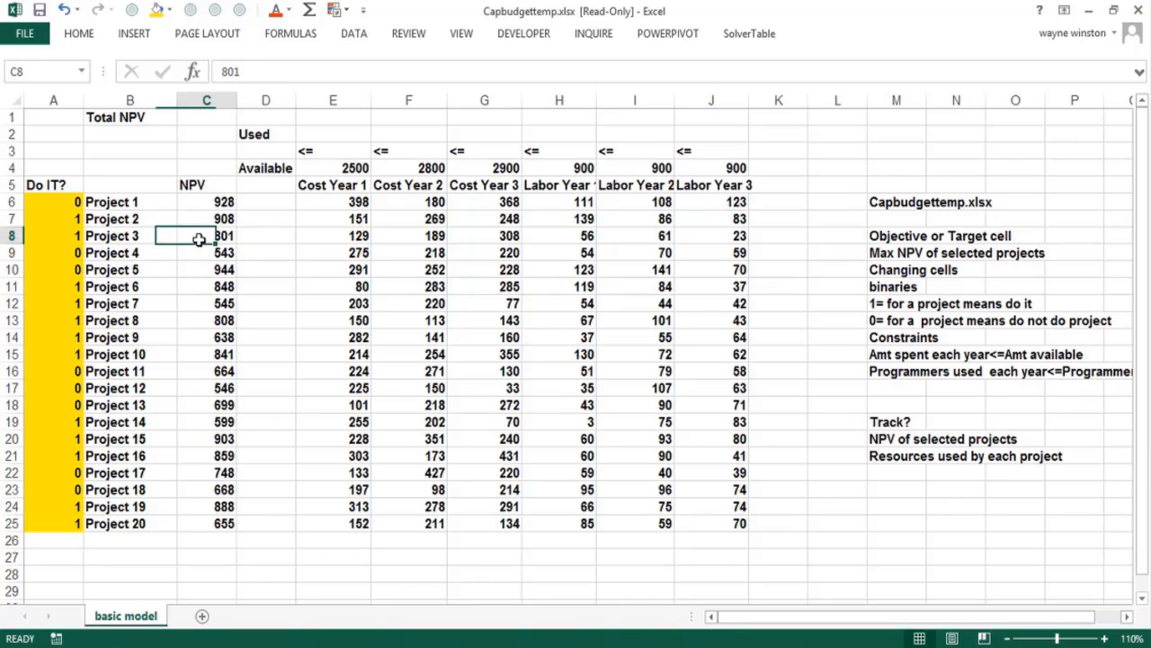
pyautogui.click(63, 255)
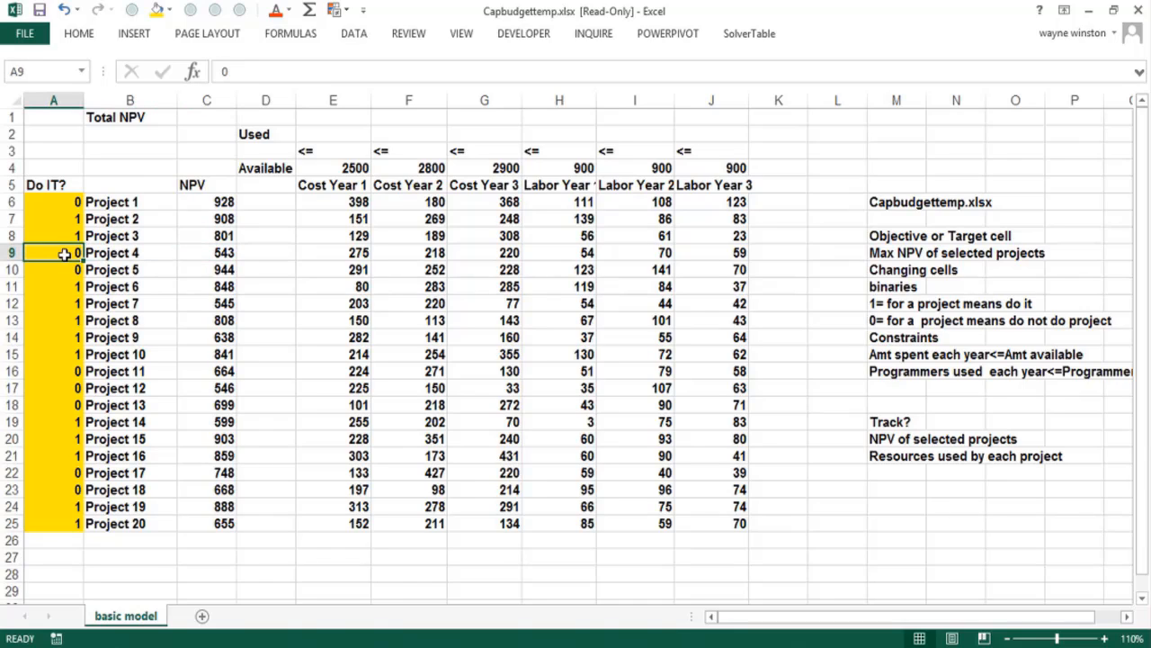
pyautogui.click(183, 255)
# Calculate the total NPV in B2 with =SUMPRODUCT(doit,NPV) and color the result red
pyautogui.click(117, 131)
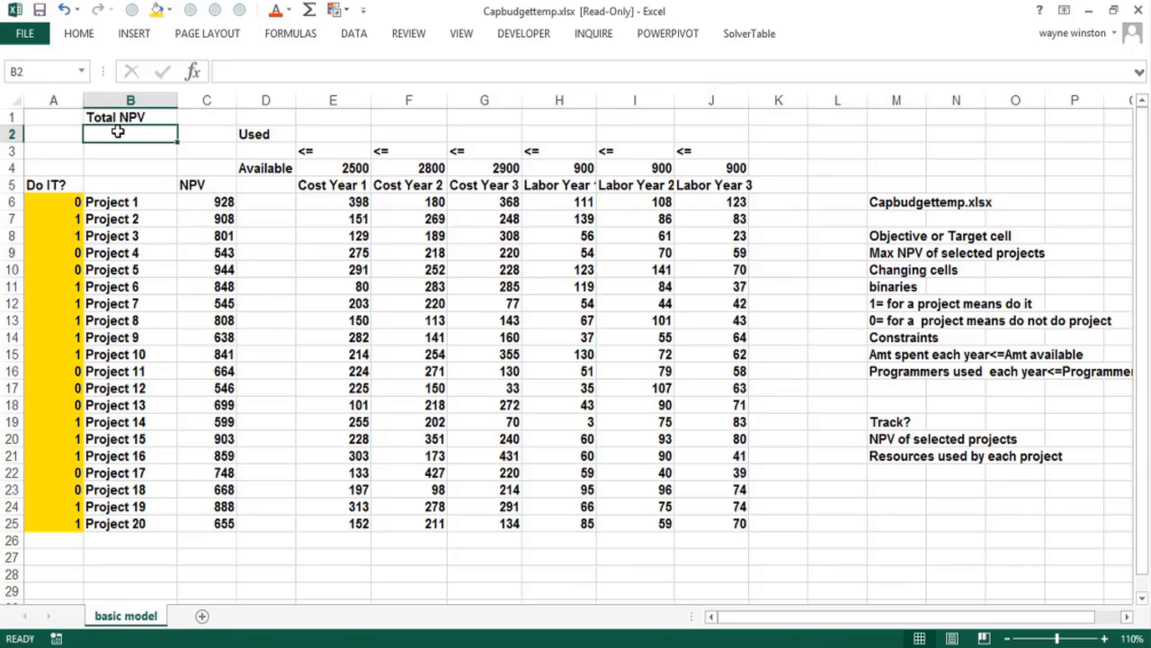
pyautogui.write('=sumprodu')
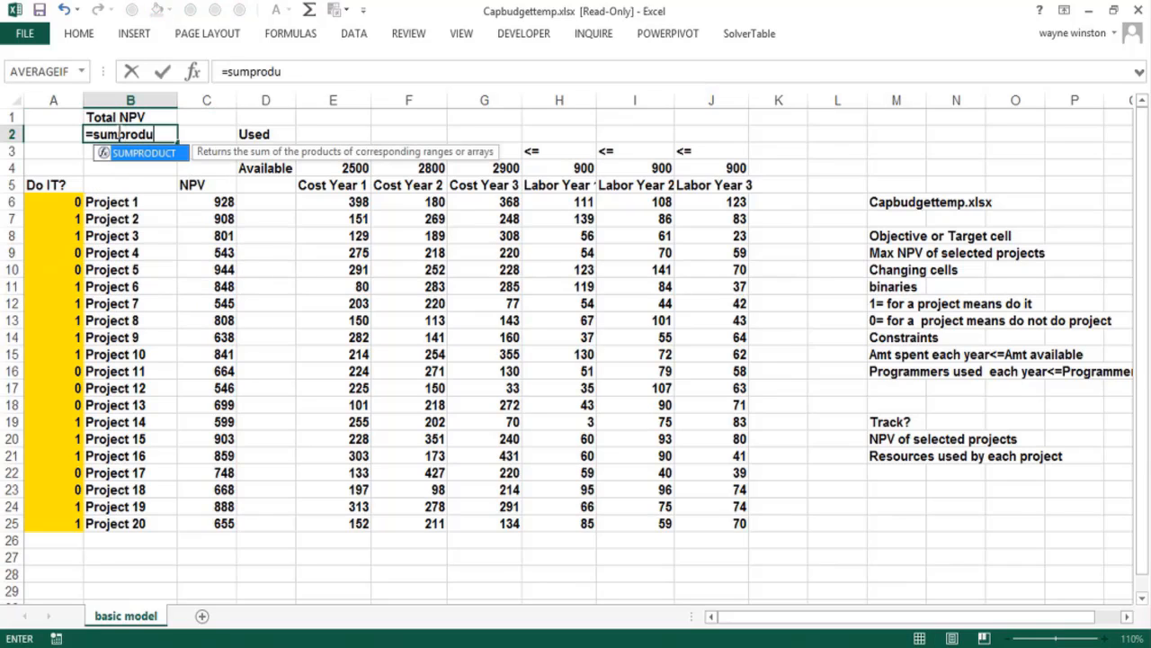
pyautogui.write('ct(')
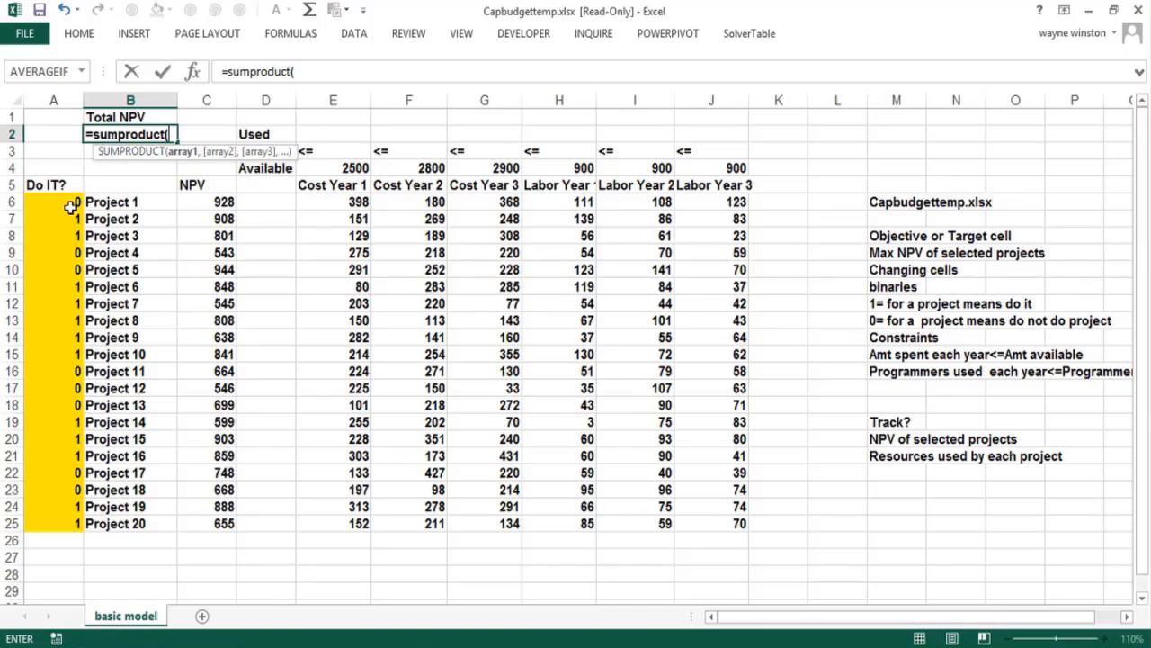
pyautogui.moveTo(64, 205); pyautogui.dragTo(62, 527)
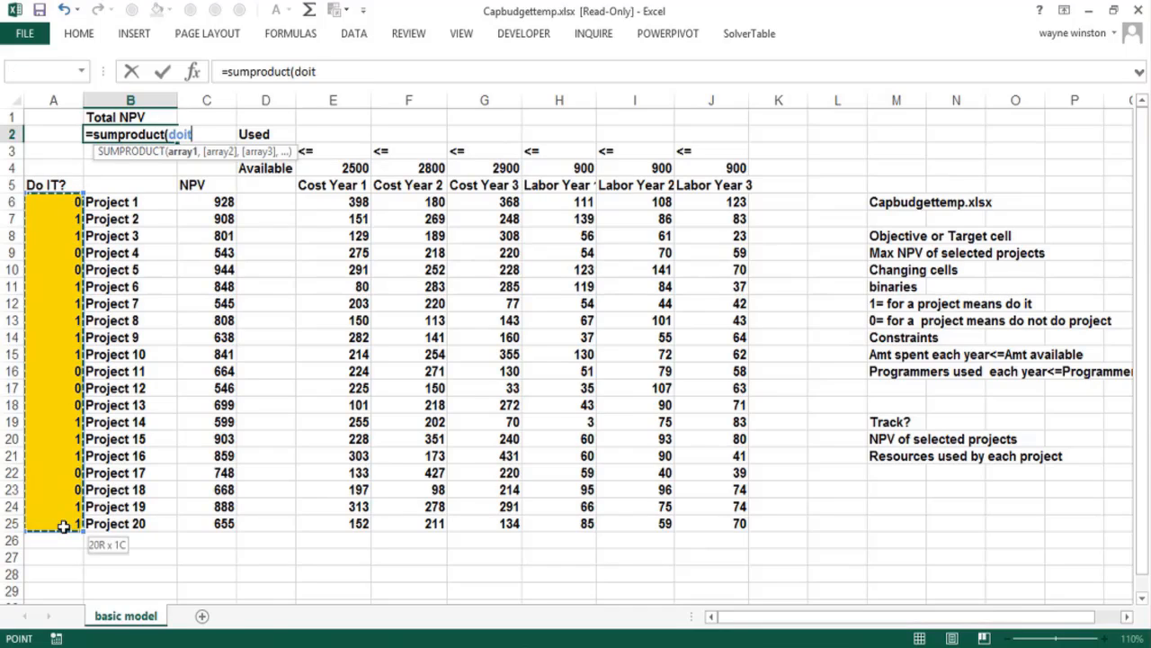
pyautogui.write(',')
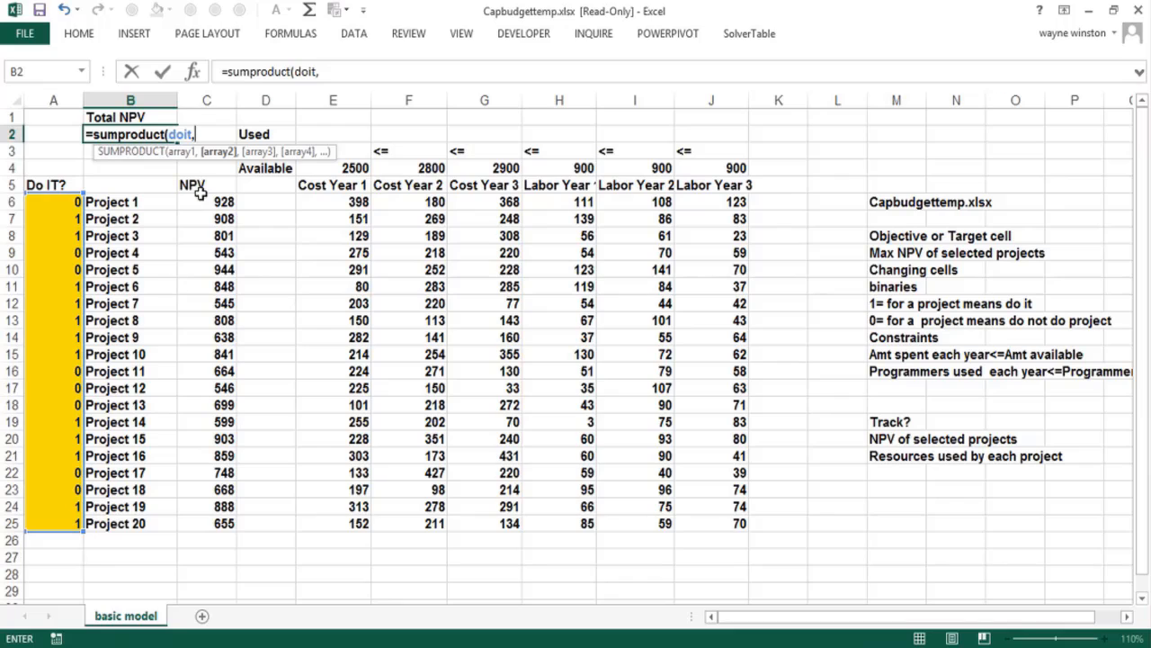
pyautogui.moveTo(207, 202); pyautogui.dragTo(209, 520)
pyautogui.write(')')
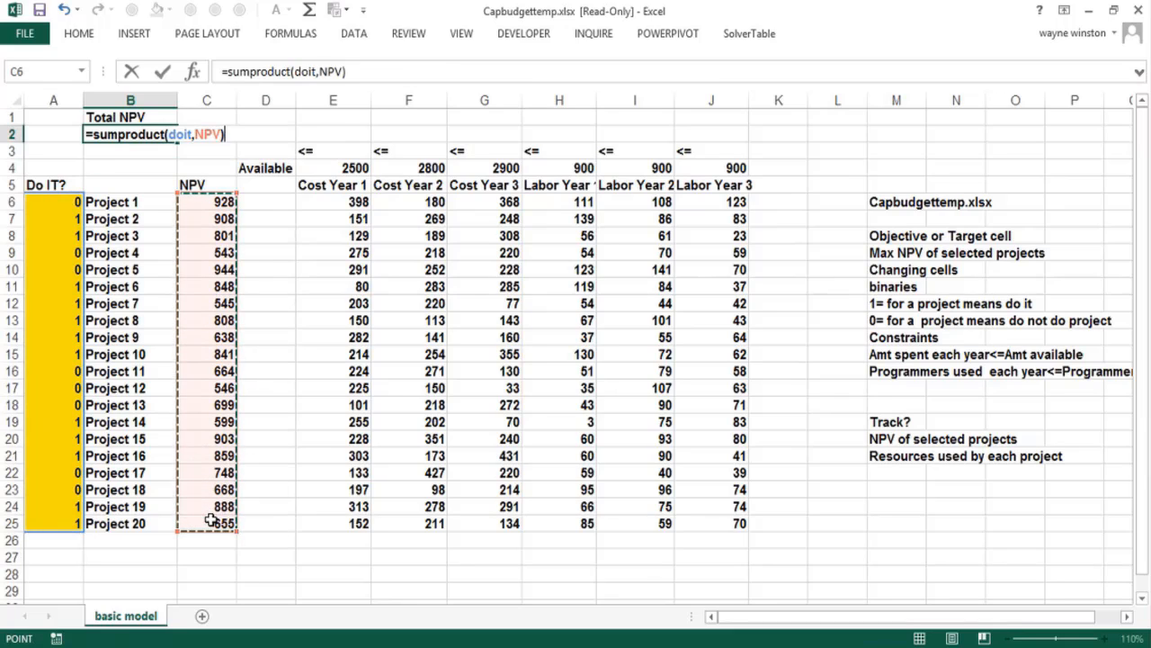
pyautogui.press('Return')
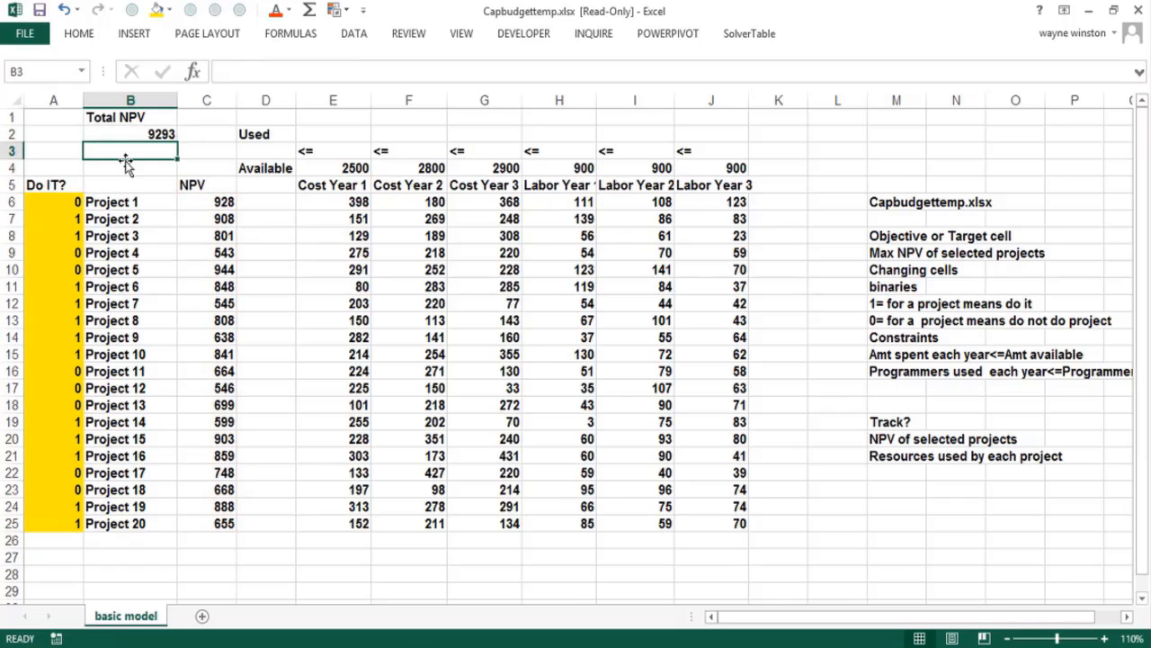
pyautogui.click(146, 133)
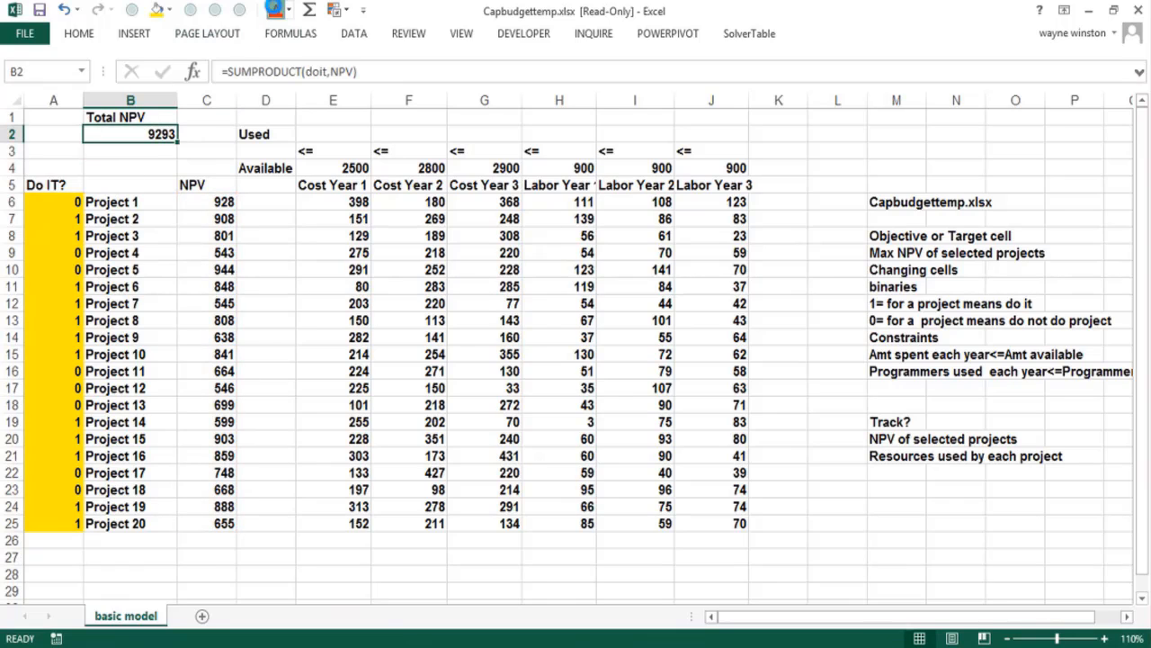
pyautogui.click(276, 12)
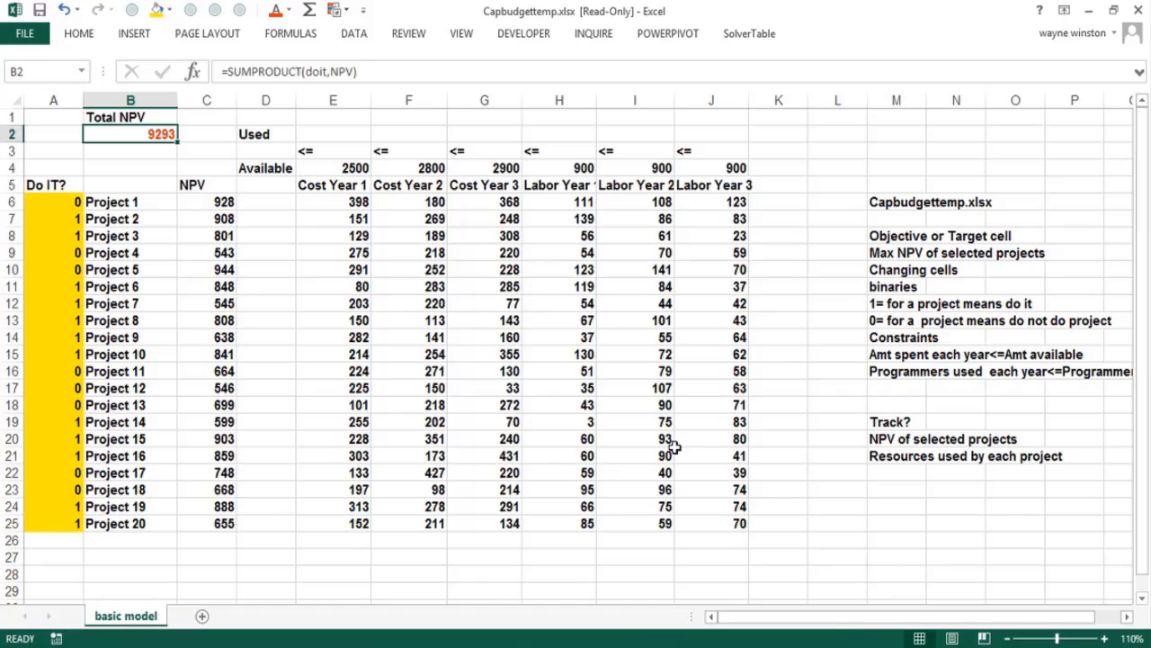
# Examine how the Do IT? values of Project 2 and Project 5 pair with their Year 1 costs in column E
pyautogui.click(316, 135)
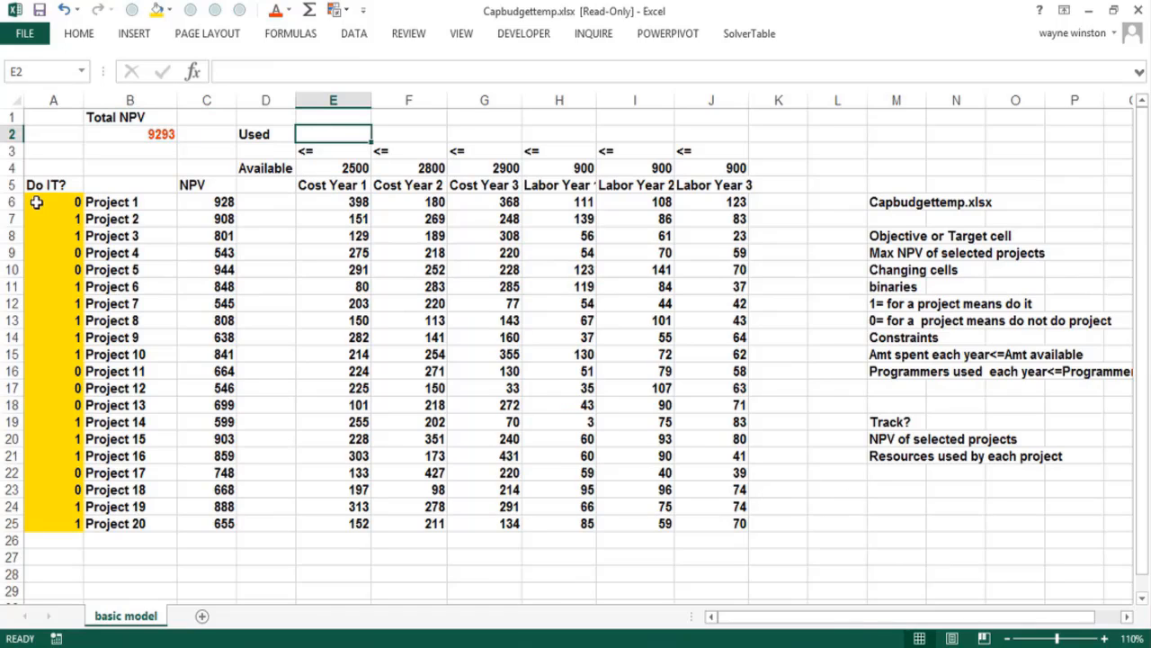
pyautogui.click(324, 201)
pyautogui.click(71, 221)
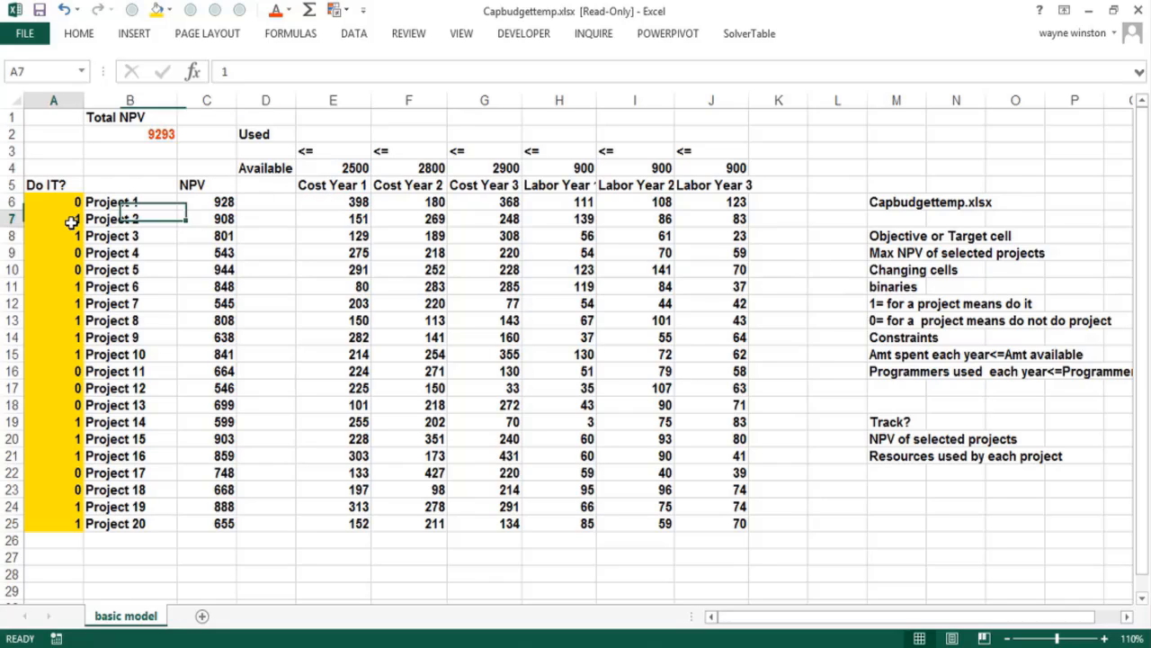
pyautogui.click(334, 220)
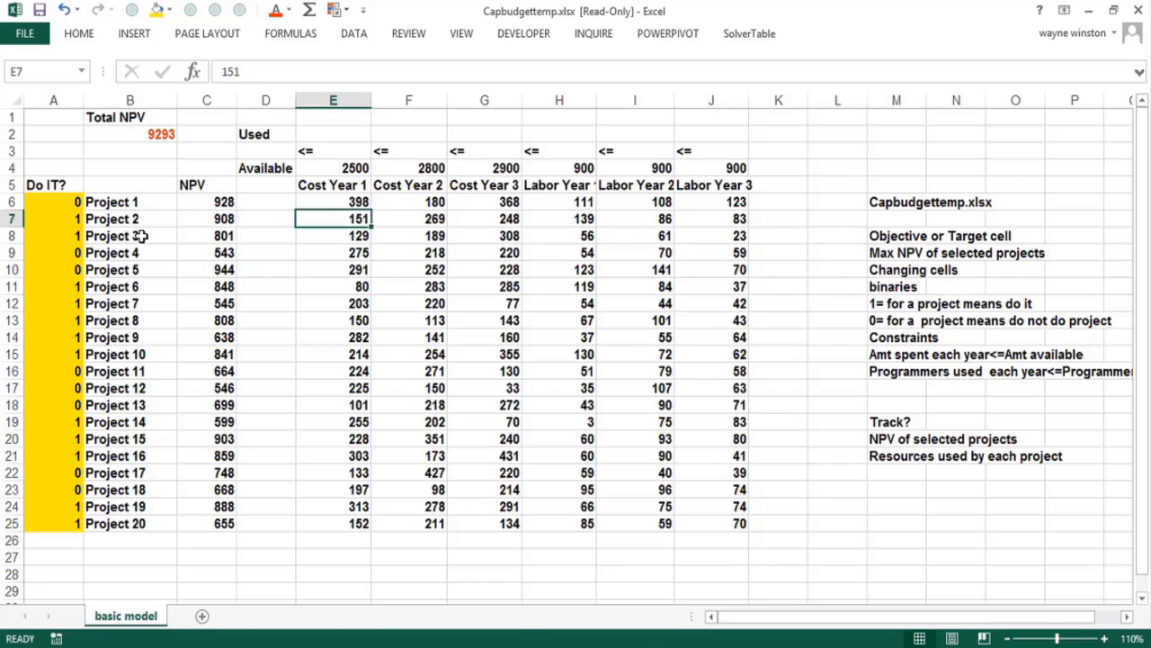
pyautogui.click(64, 268)
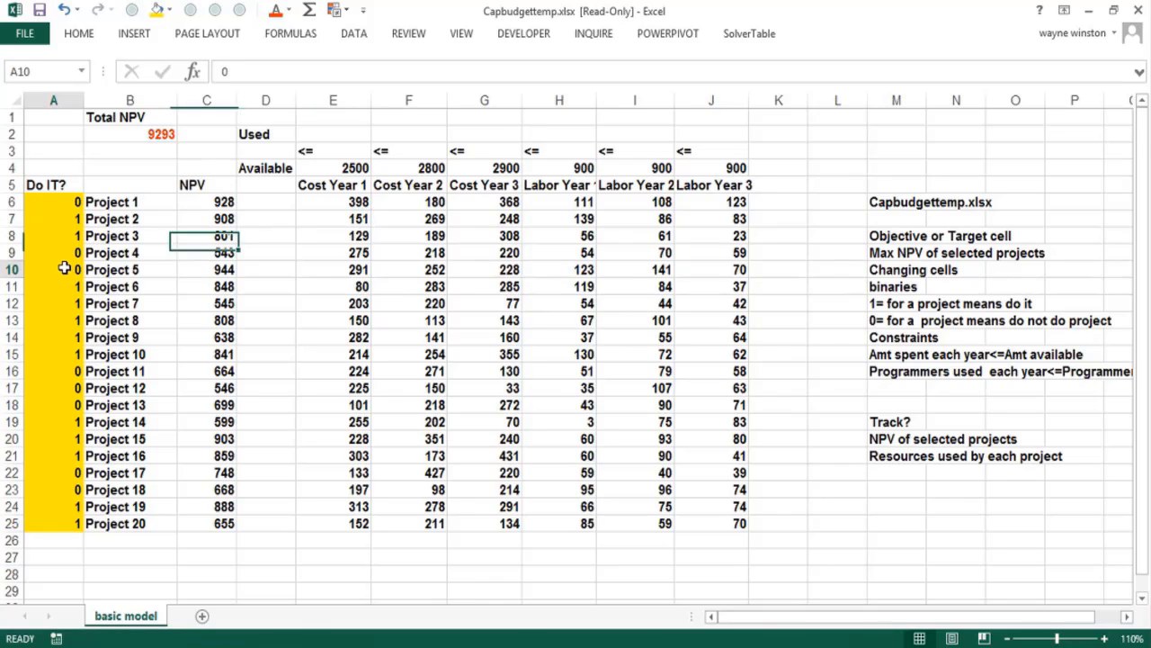
pyautogui.click(322, 266)
# Calculate the Year 1 cost used in E2 with =SUMPRODUCT(doit,E6:E25), inserting the range name doit from the defined names
pyautogui.click(334, 137)
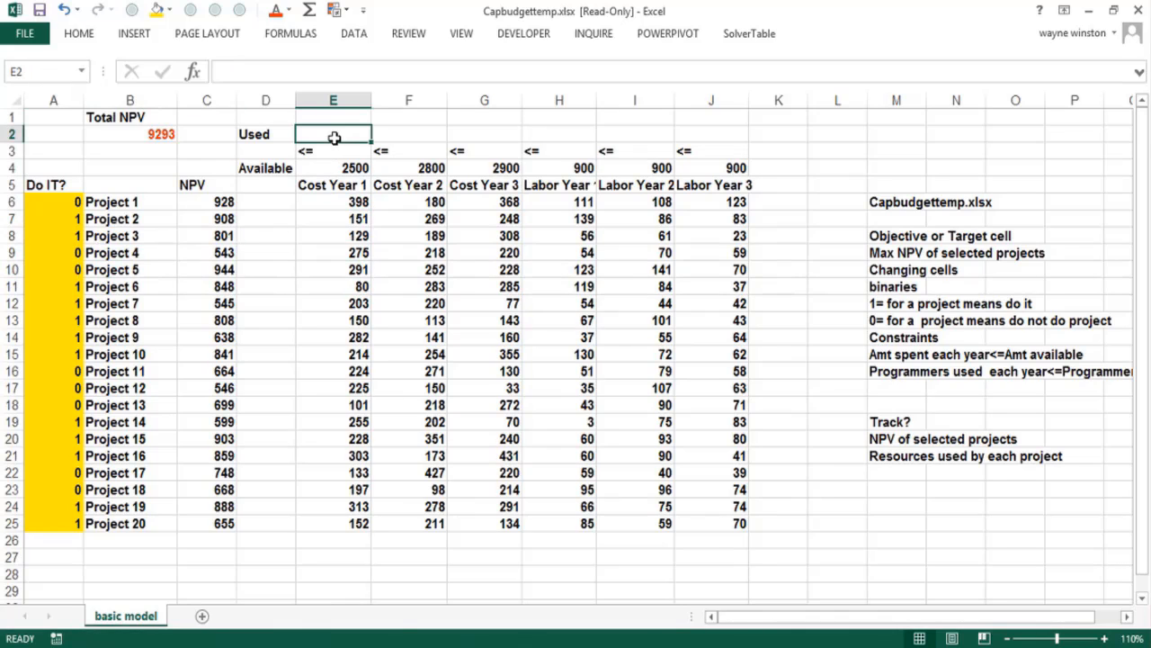
pyautogui.write('=sumproduct')
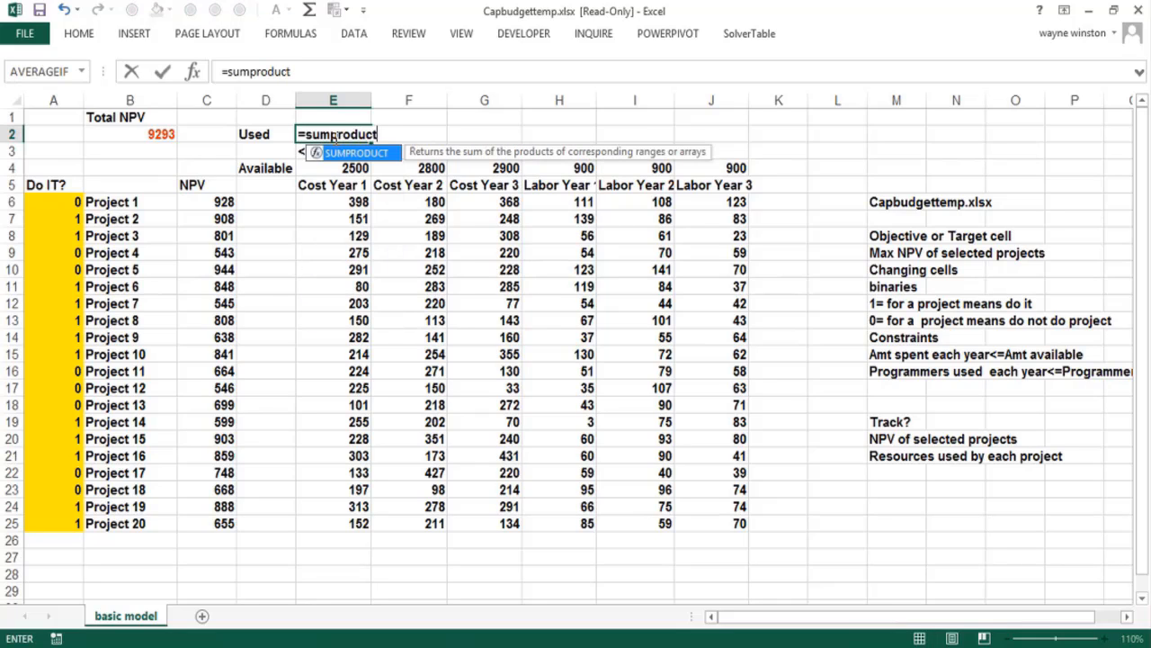
pyautogui.write('(')
pyautogui.press('F3')
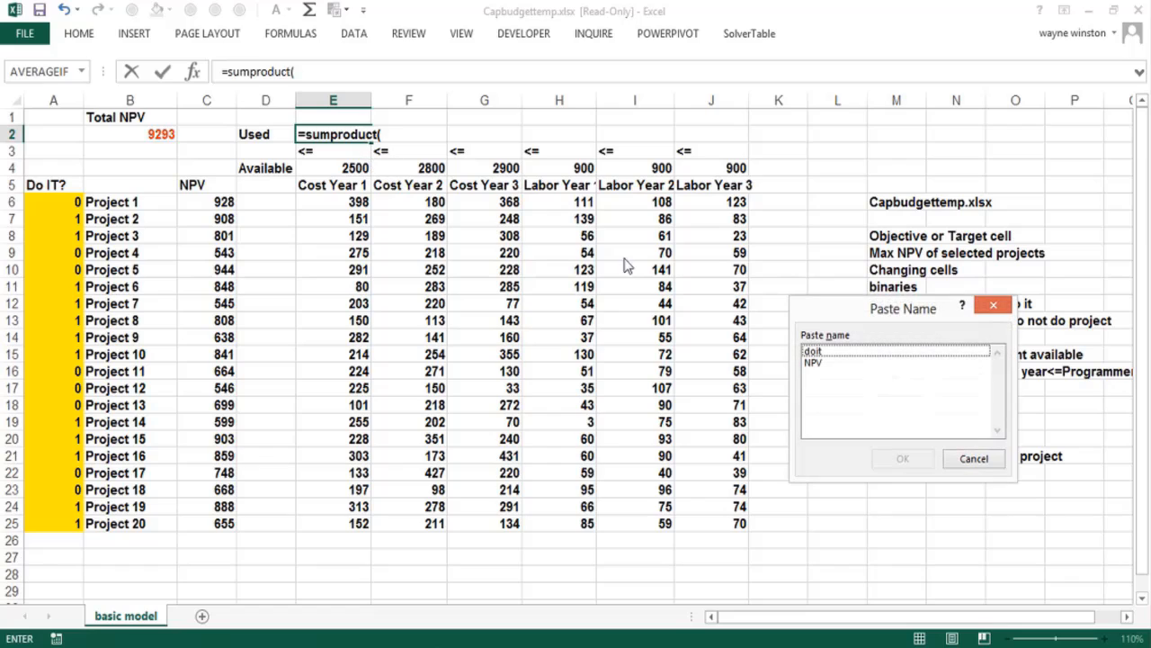
pyautogui.click(811, 351)
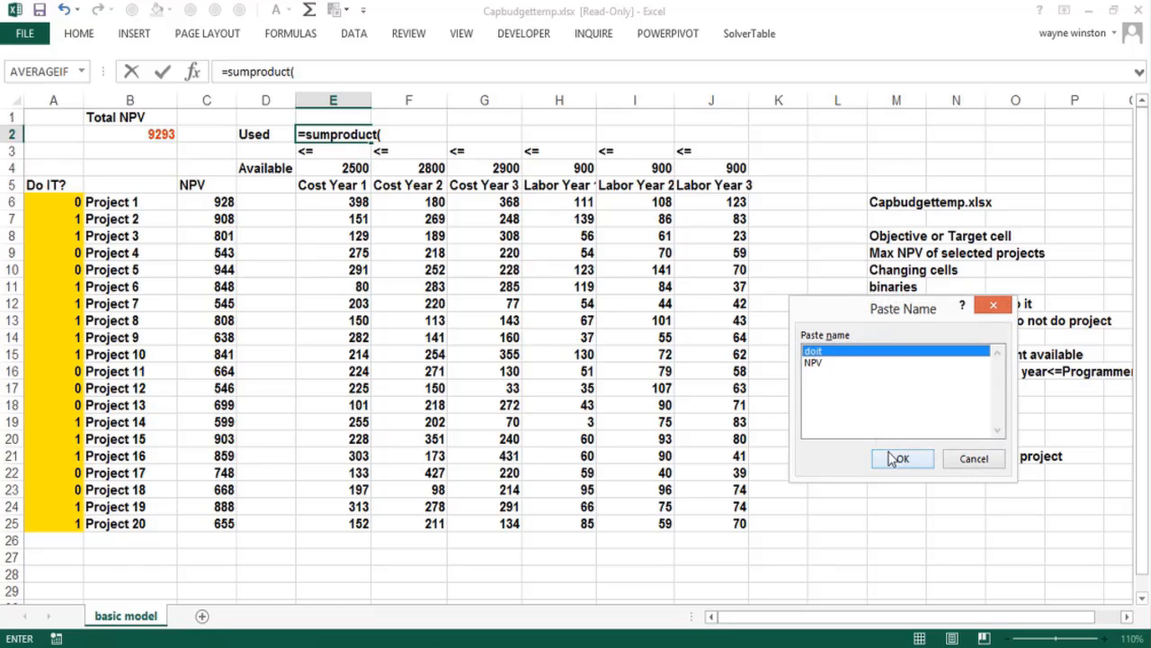
pyautogui.click(902, 458)
pyautogui.write(',')
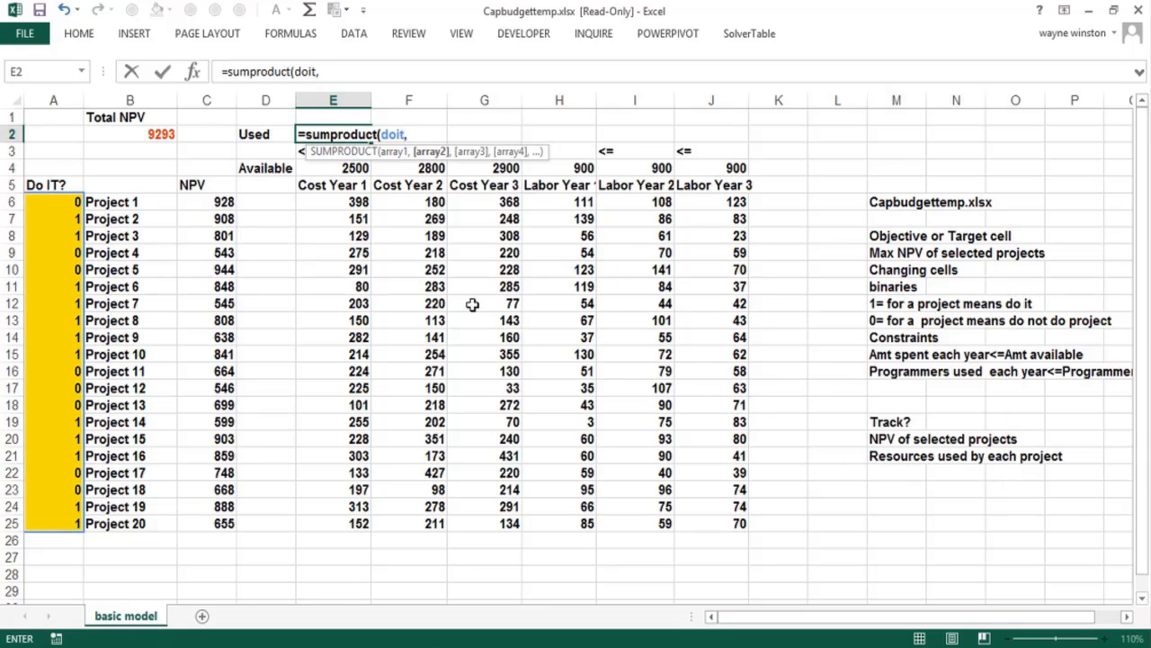
pyautogui.moveTo(335, 204); pyautogui.dragTo(331, 531)
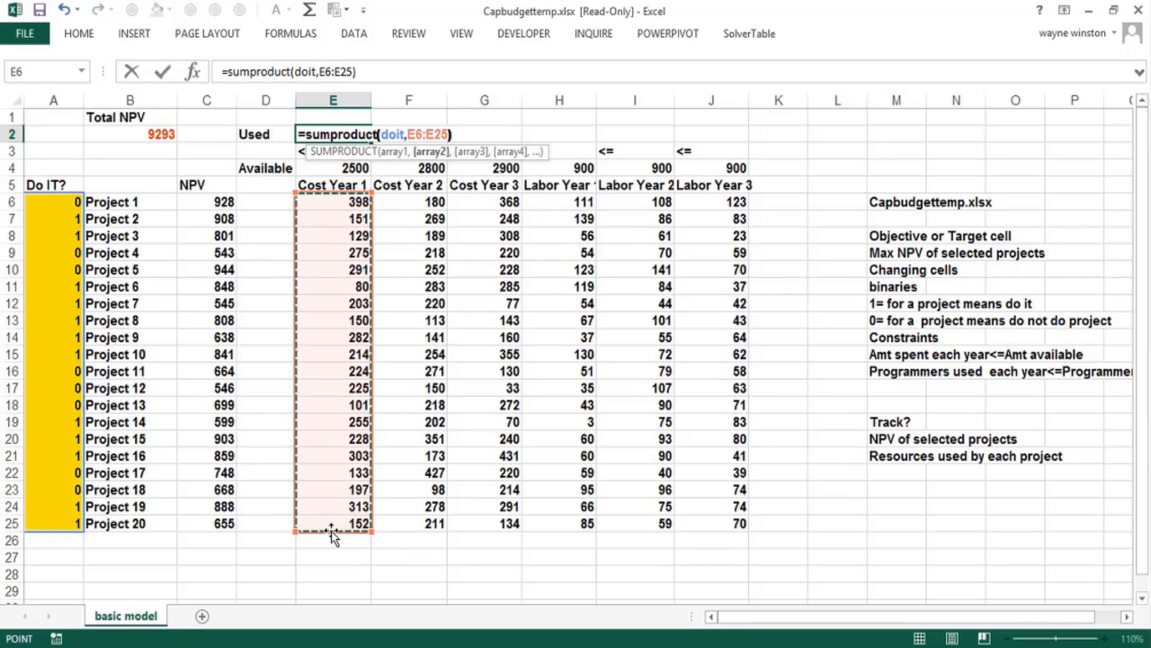
pyautogui.write(')')
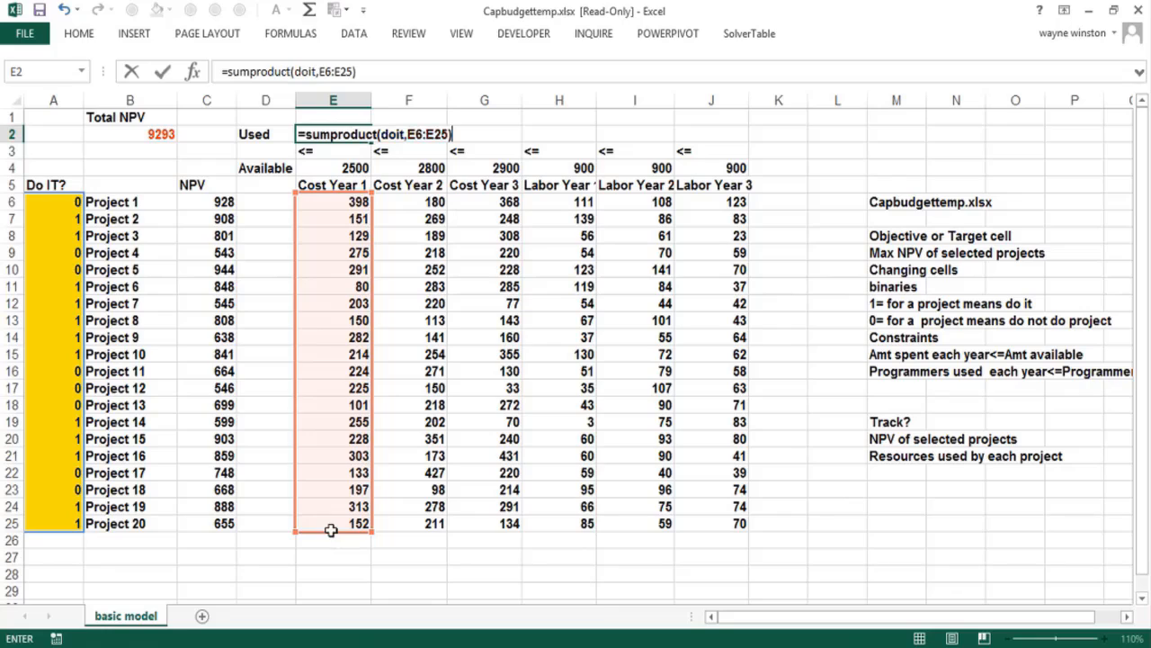
pyautogui.press('Return')
# Copy the E2 usage formula across through J2 and check the ranges the copied formula in J2 refers to
pyautogui.click(352, 132)
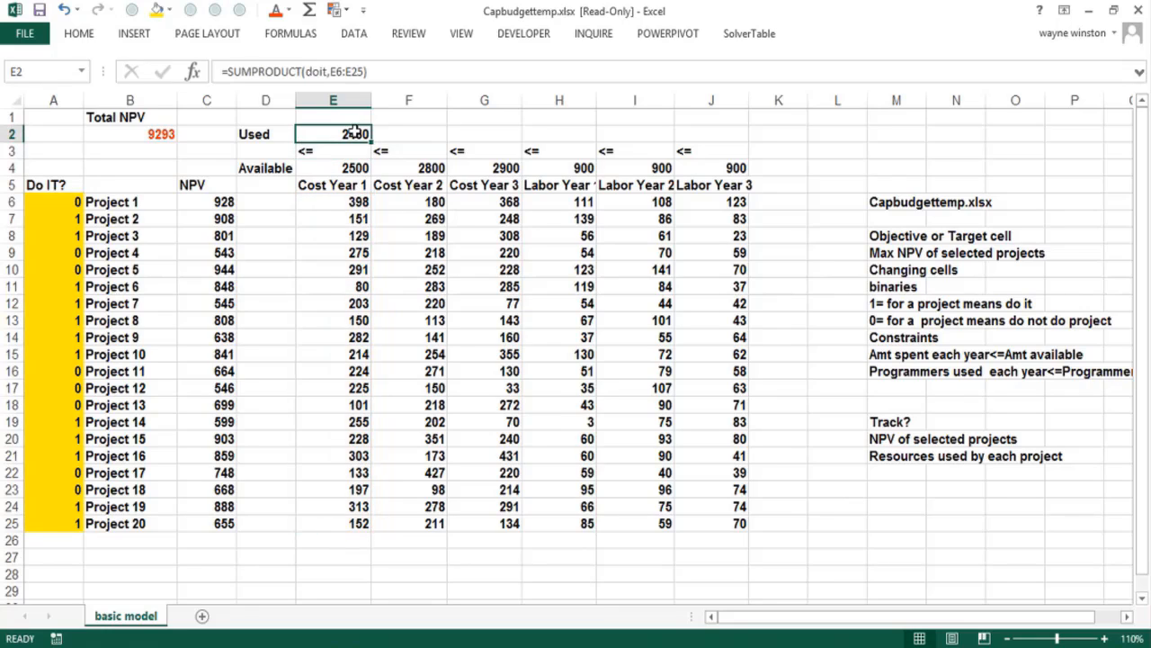
pyautogui.moveTo(371, 146); pyautogui.dragTo(728, 148)
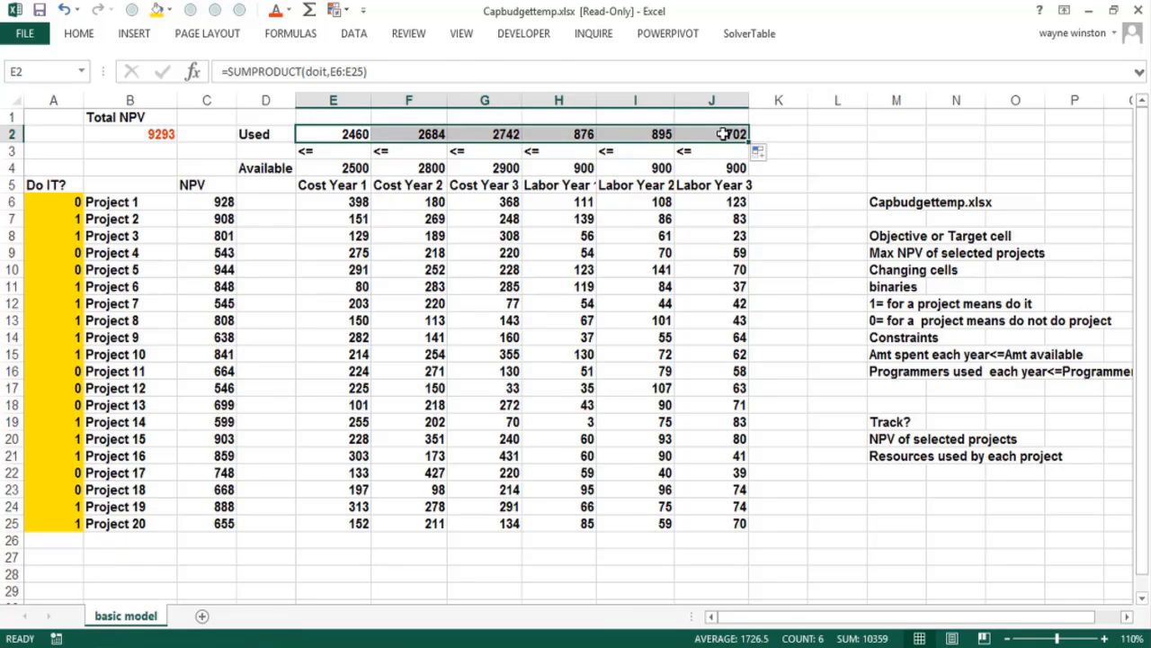
pyautogui.doubleClick(726, 133)
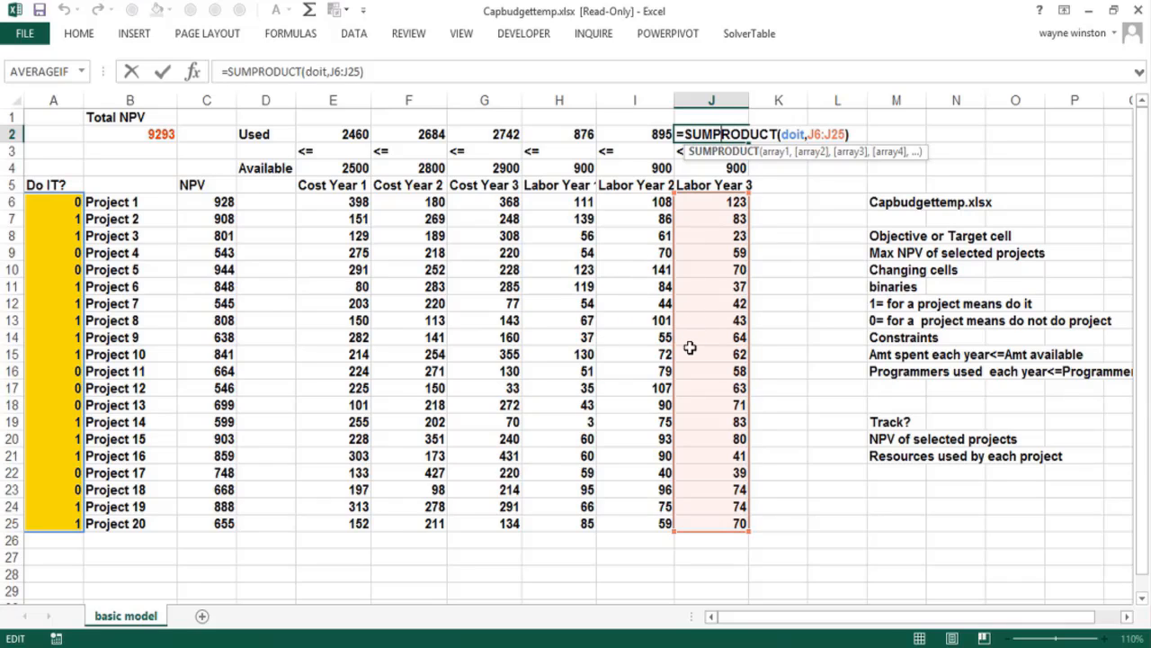
pyautogui.press('Return')
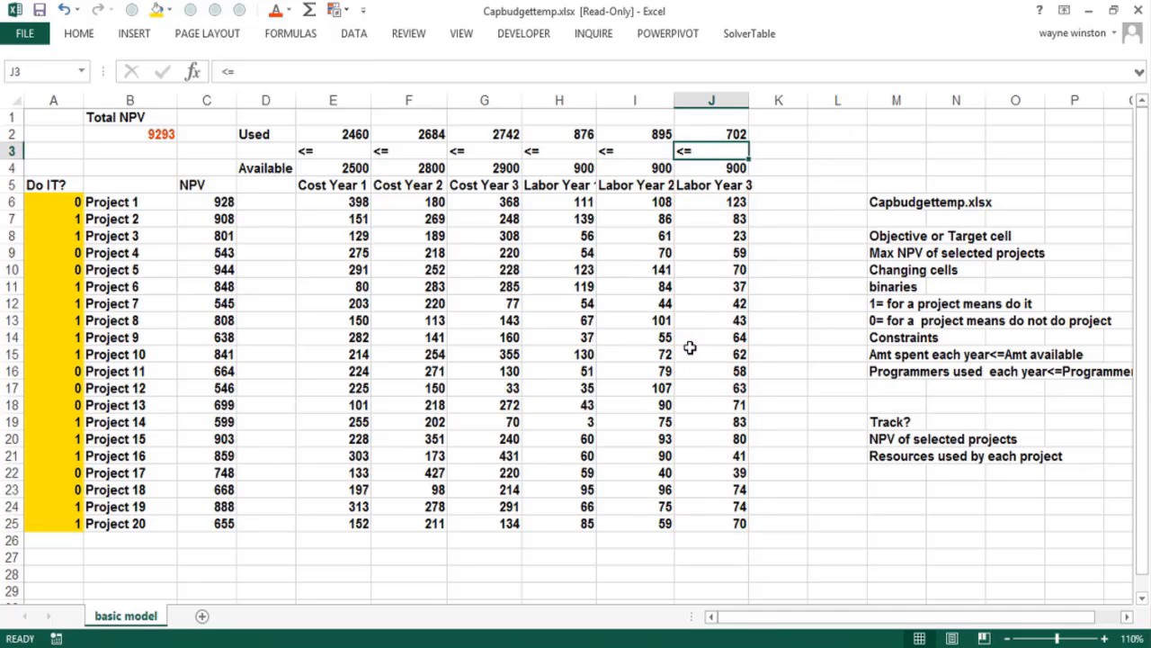
# Fill the 0 in A6 down through A25 so that no project is selected
pyautogui.press('Left')
pyautogui.press('Left')
pyautogui.press('Left')
pyautogui.press('Left')
pyautogui.press('Left')
pyautogui.press('Left')
pyautogui.press('Left')
pyautogui.press('Left')
pyautogui.press('Left')
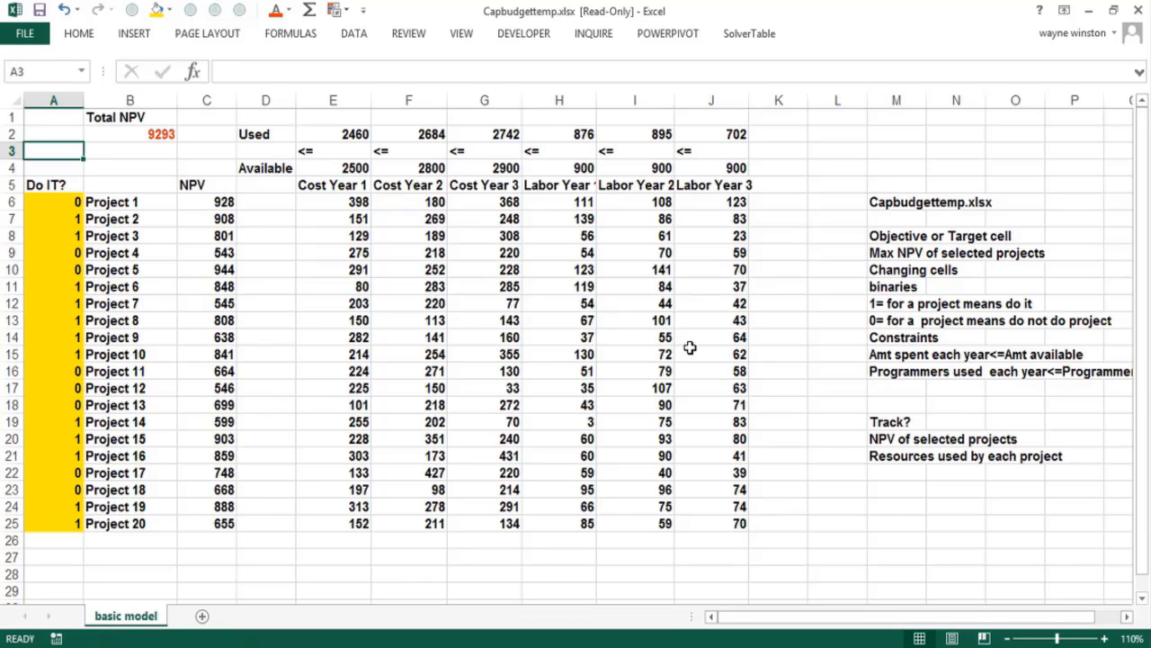
pyautogui.press('Down')
pyautogui.press('Down')
pyautogui.press('Down')
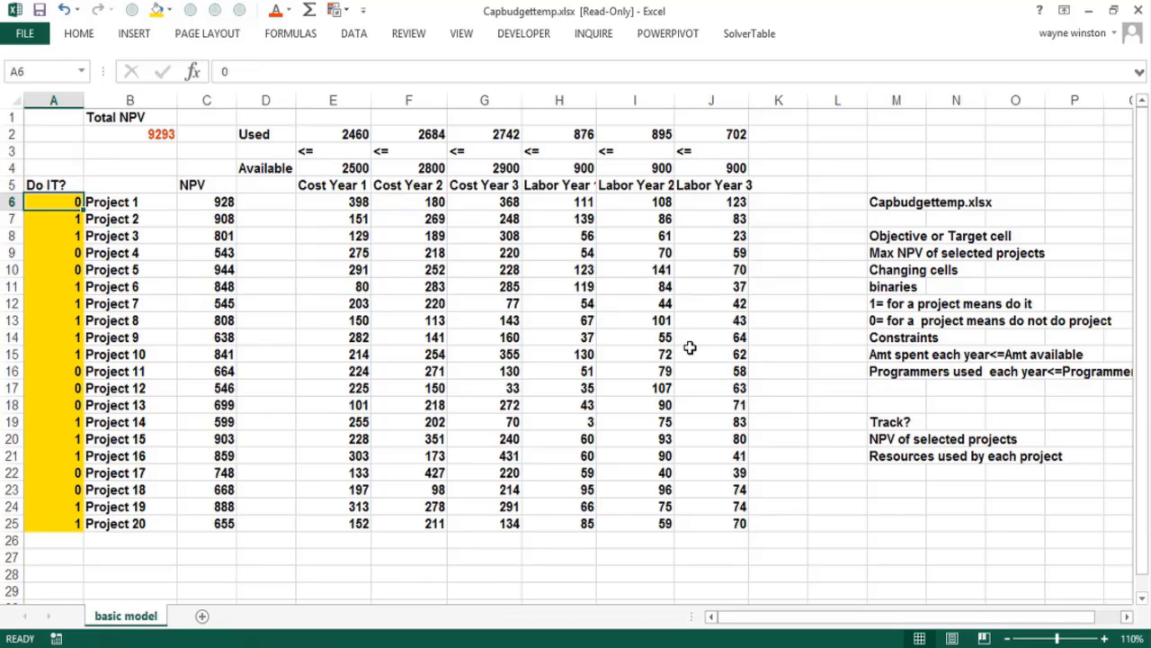
pyautogui.press('Down')
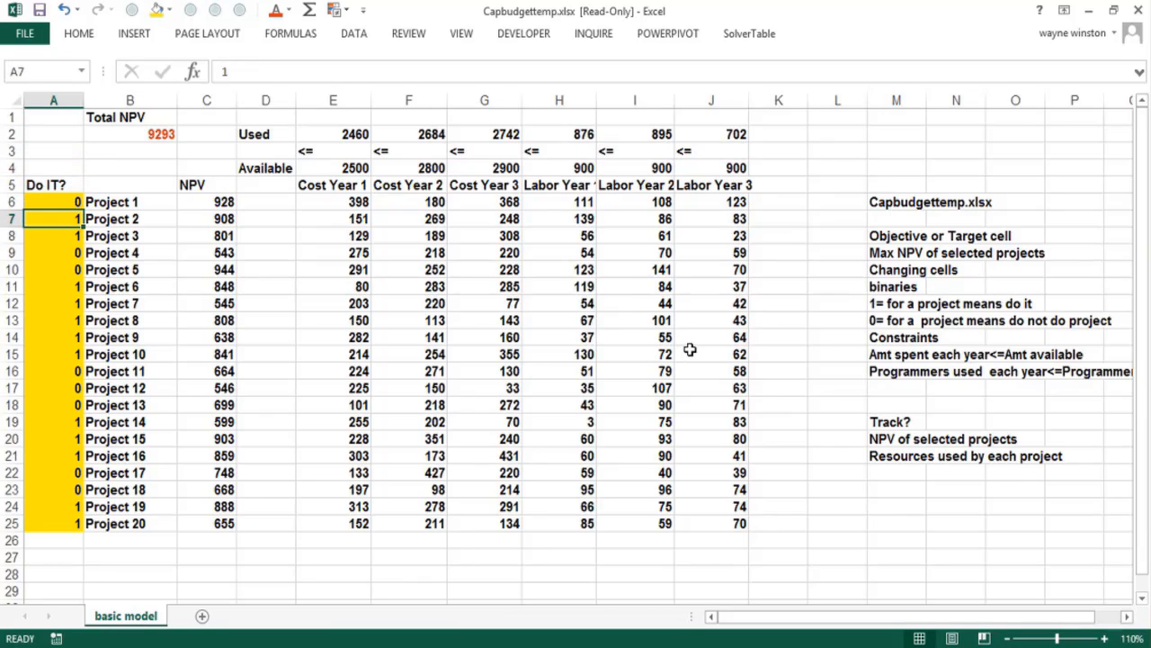
pyautogui.click(74, 201)
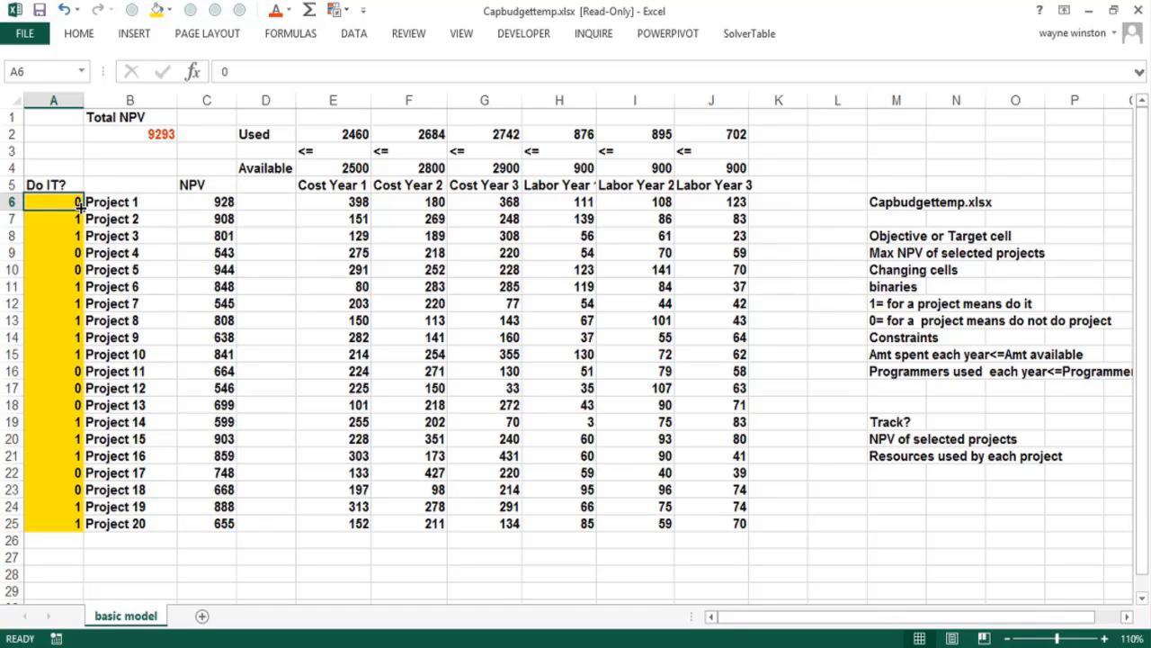
pyautogui.moveTo(79, 206); pyautogui.dragTo(82, 533)
# Select Project 2 and Project 3 by entering 1 in cells A7 and A8
pyautogui.click(60, 212)
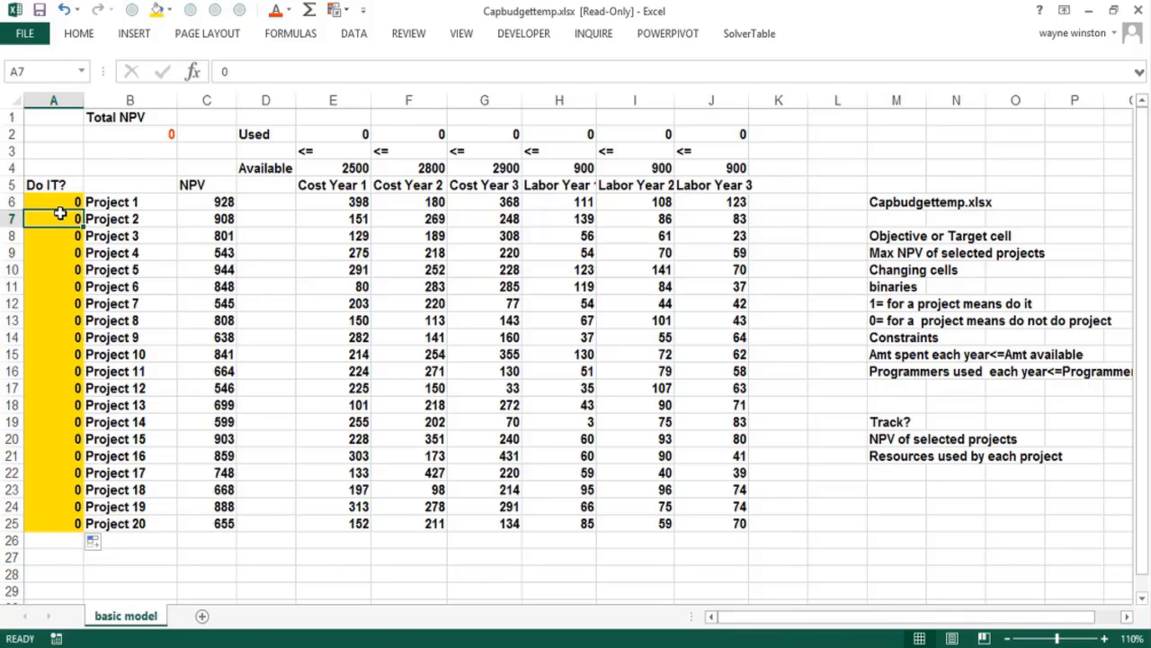
pyautogui.write('1')
pyautogui.press('Return')
pyautogui.write('1')
pyautogui.press('Return')
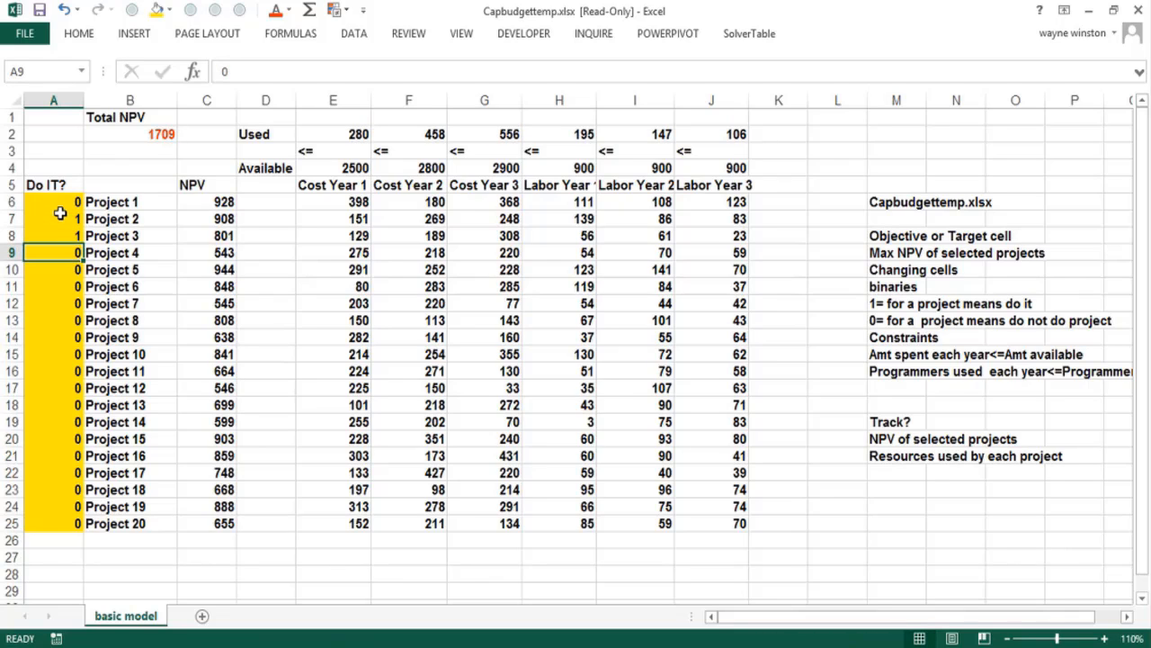
# Check the Year 1 usage formula in E2 against the Year 1 costs of Project 2 and Project 3
pyautogui.click(326, 222)
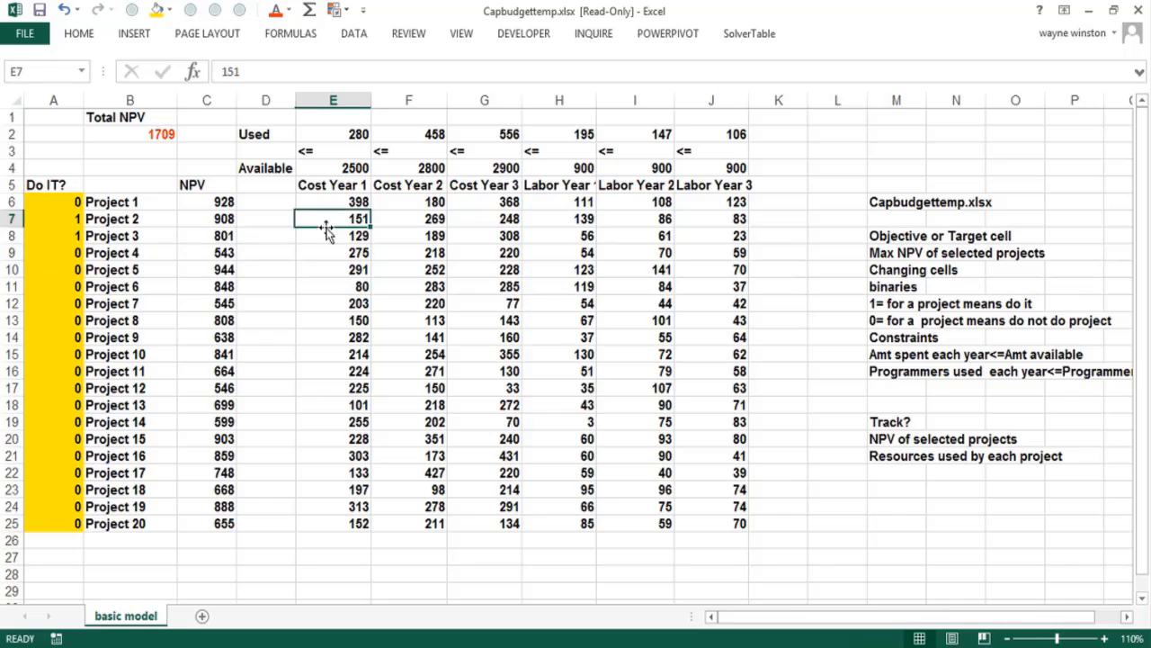
pyautogui.click(347, 136)
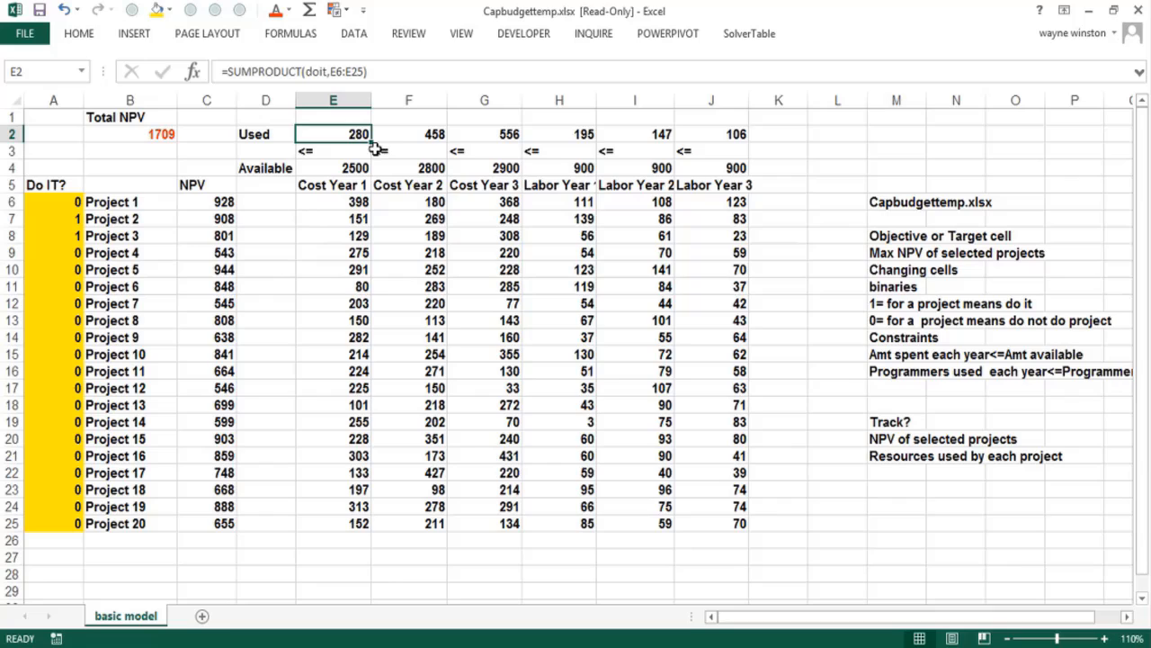
pyautogui.doubleClick(326, 135)
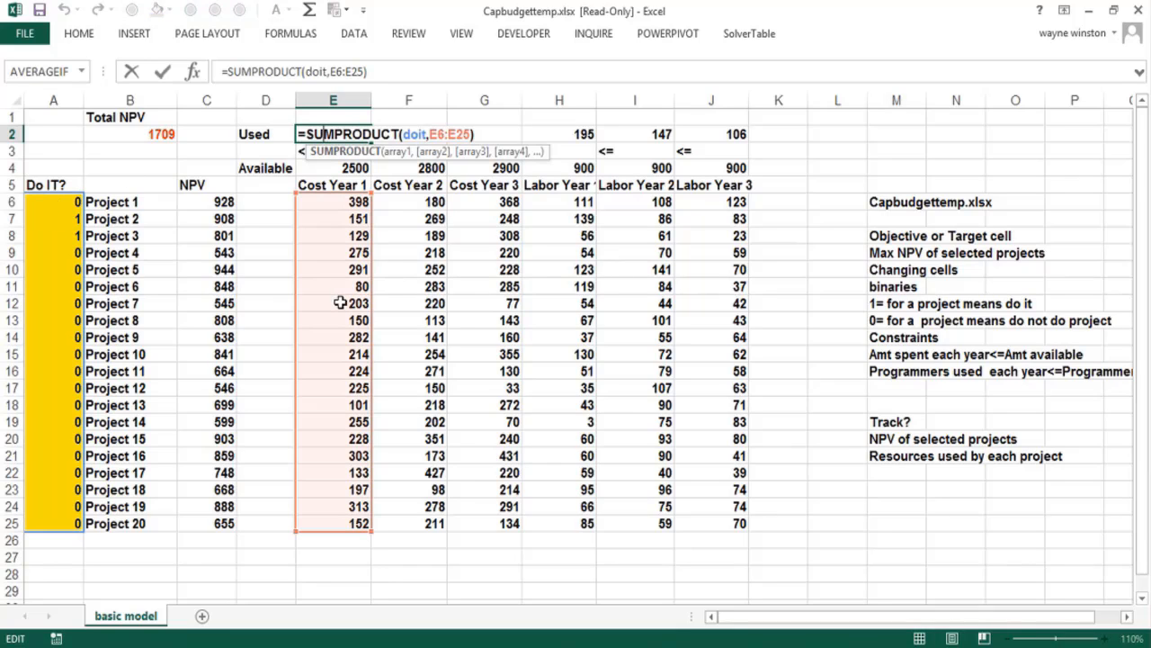
pyautogui.press('Escape')
pyautogui.press('Return')
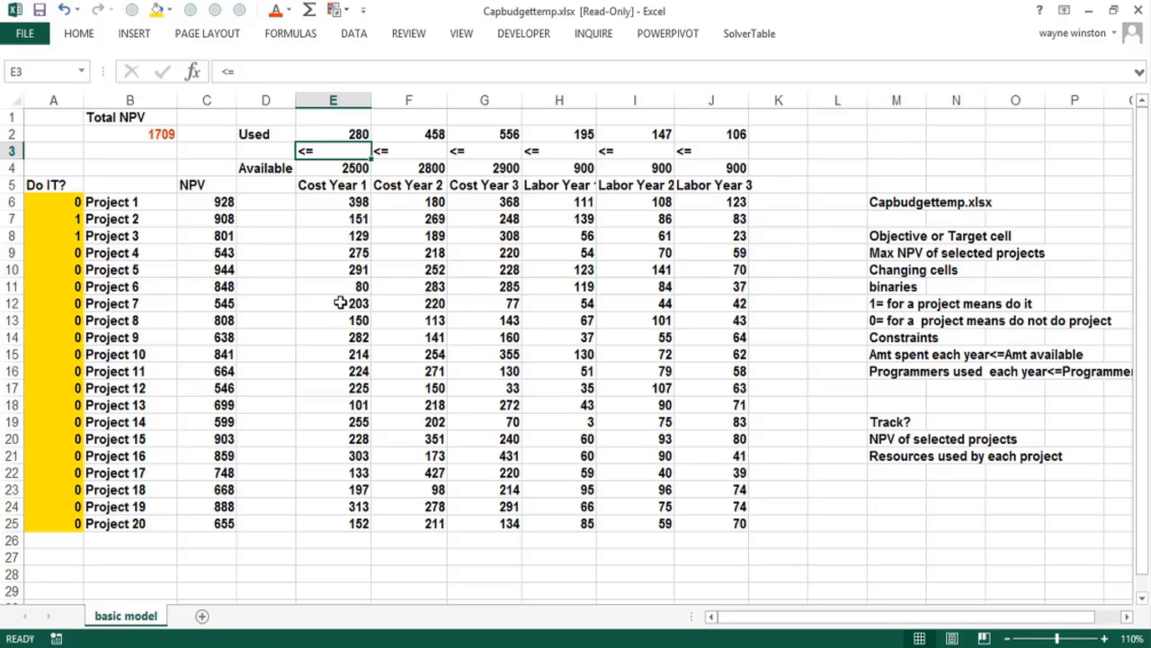
pyautogui.click(817, 473)
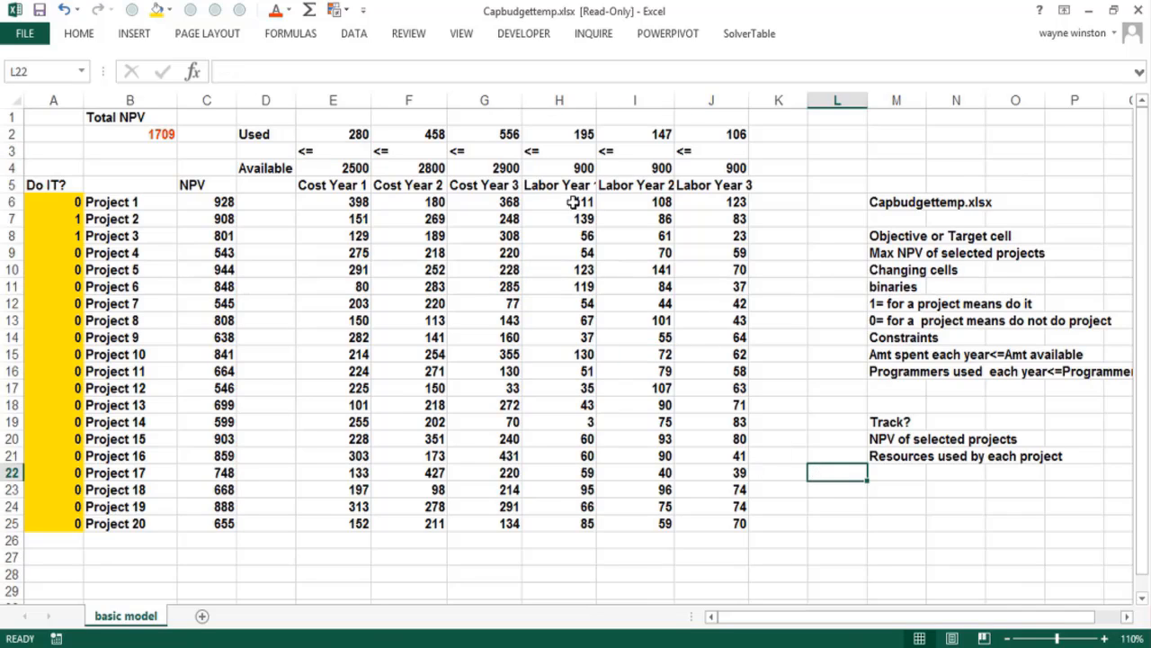
# Set up Solver to maximize total NPV in B2 by changing the cells named doit
pyautogui.click(360, 42)
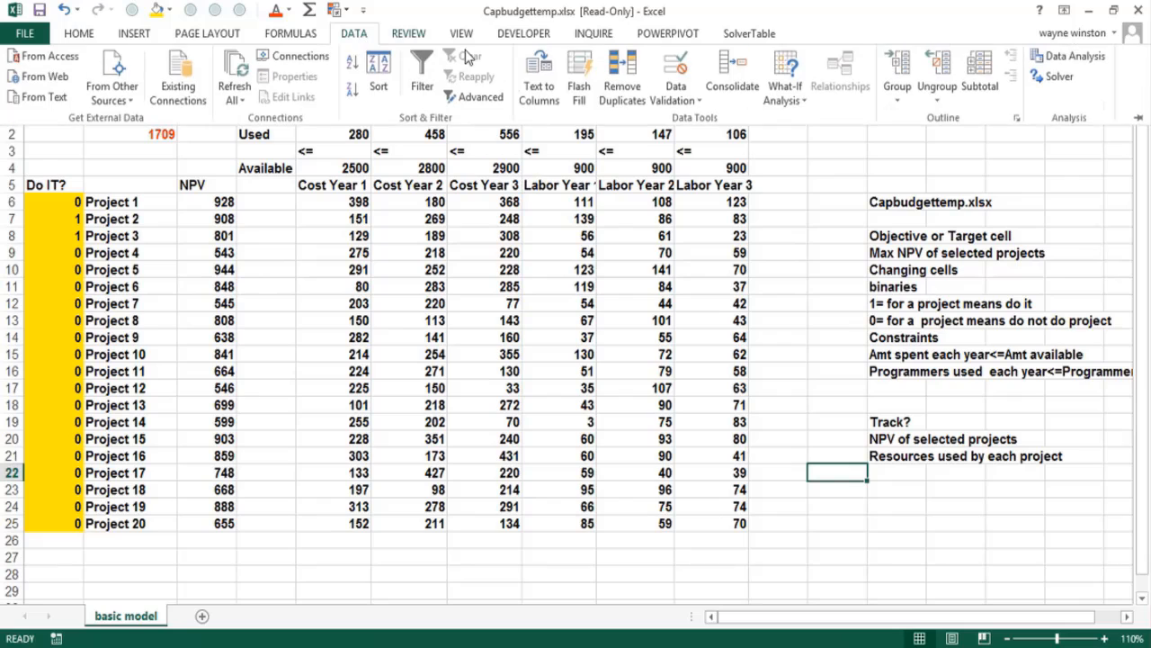
pyautogui.click(1056, 79)
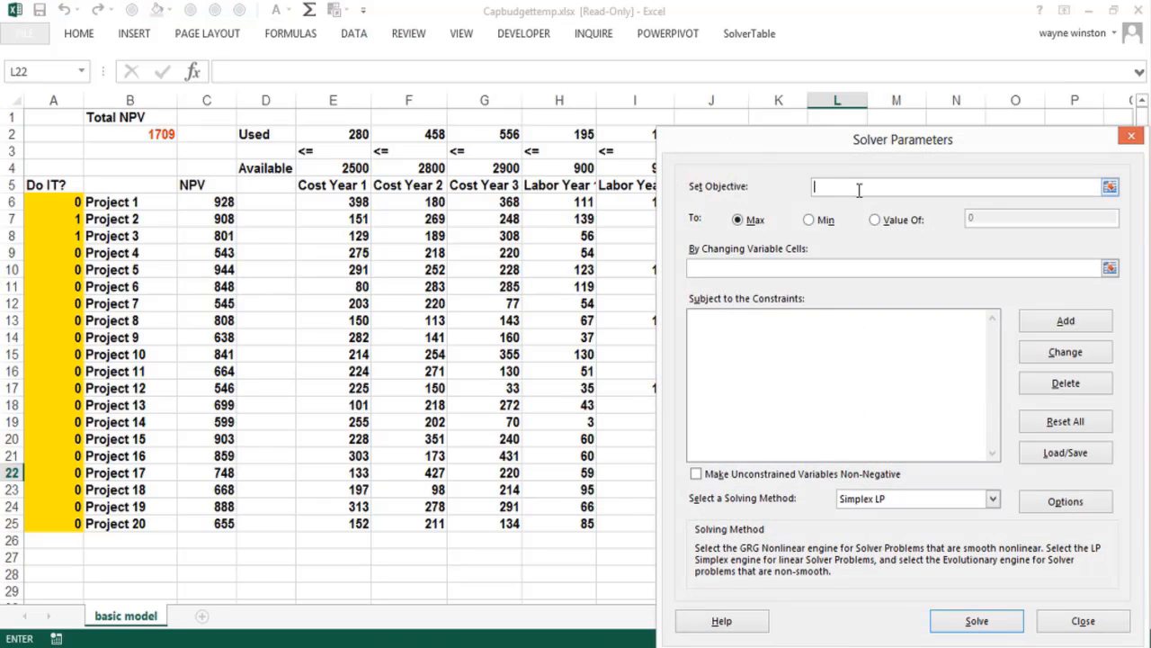
pyautogui.click(166, 135)
pyautogui.click(709, 270)
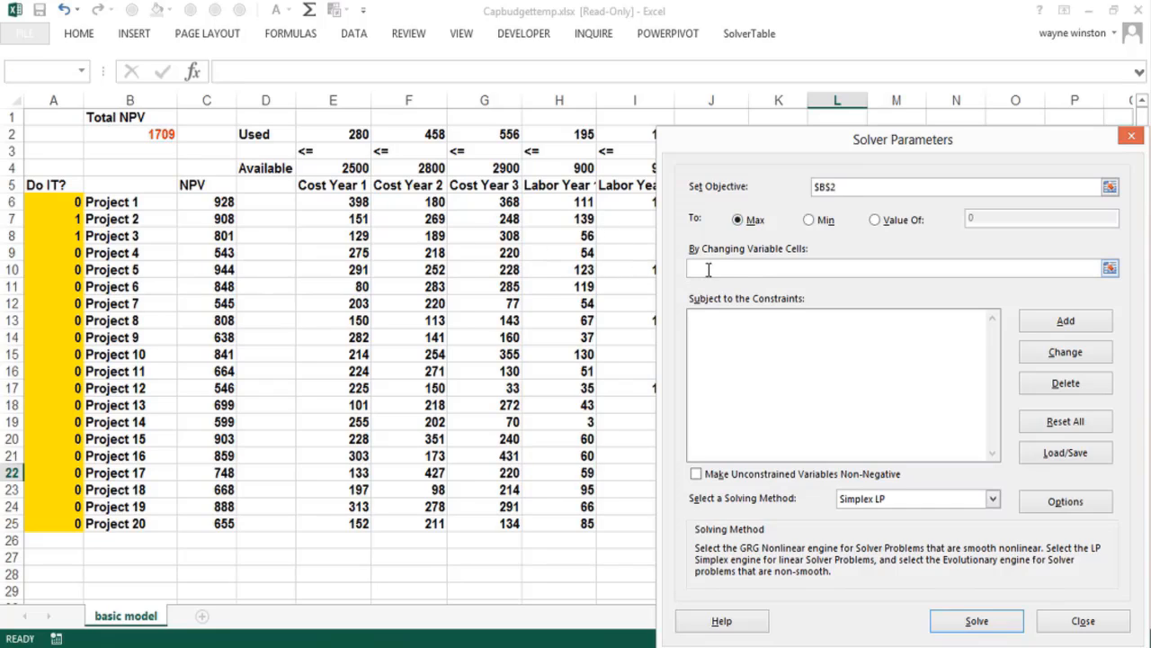
pyautogui.press('F3')
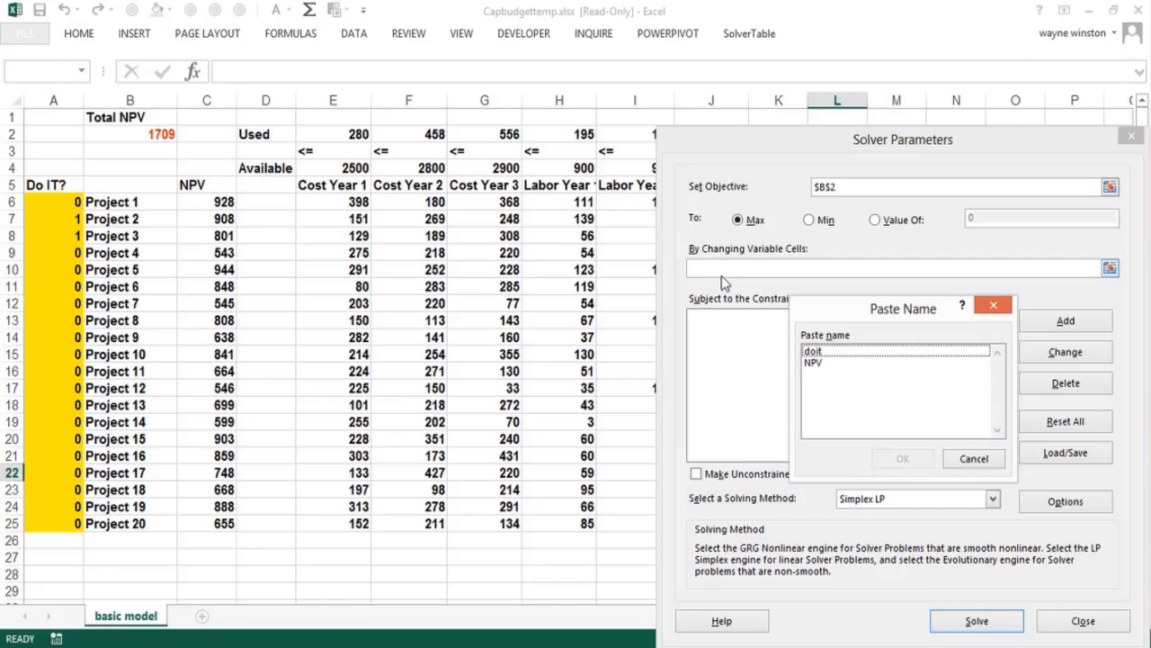
pyautogui.click(837, 353)
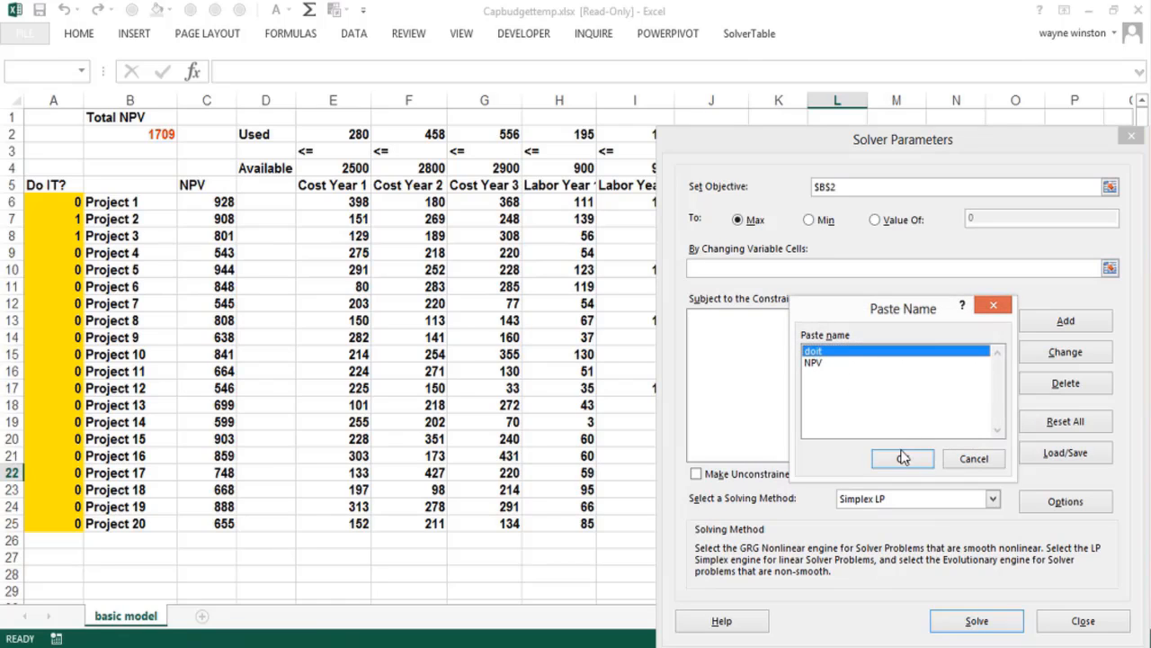
pyautogui.click(903, 459)
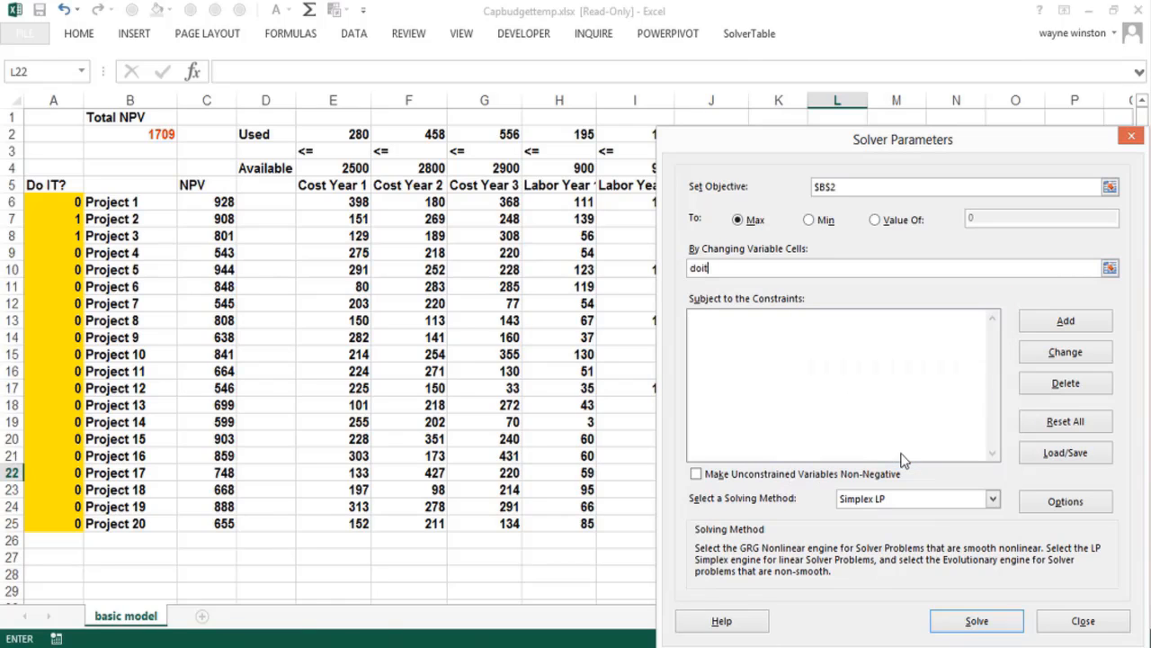
# Add a Solver constraint that the resources used in E2:J2 are <= the resources available in E4:J4
pyautogui.click(1048, 323)
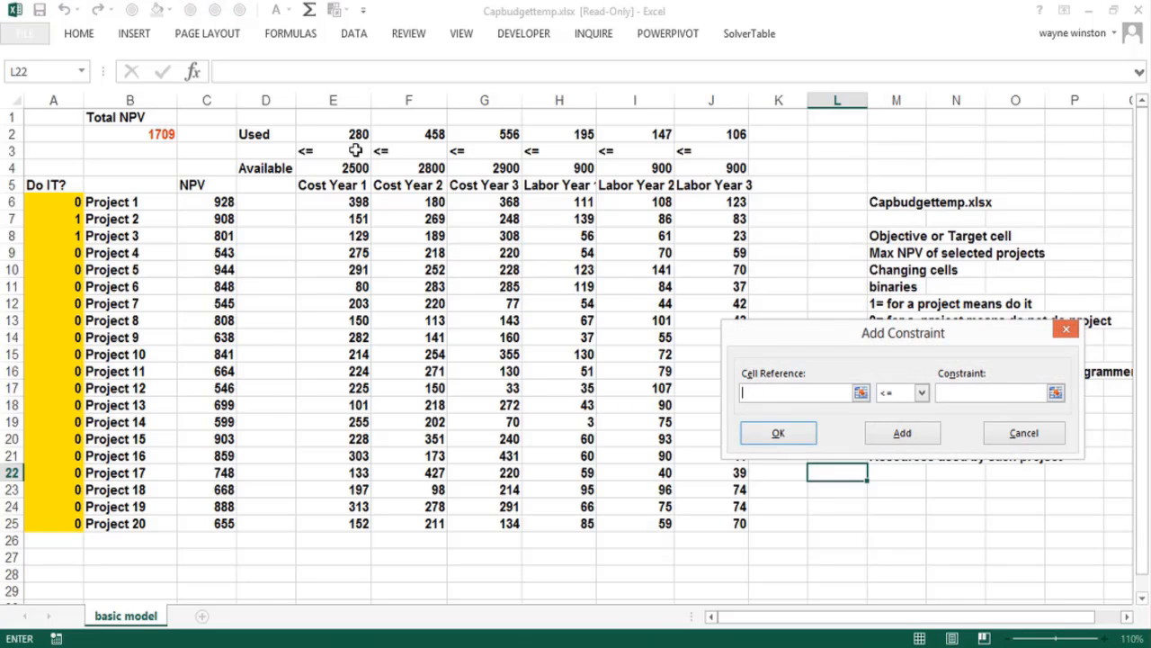
pyautogui.moveTo(352, 135); pyautogui.dragTo(724, 135)
pyautogui.click(963, 392)
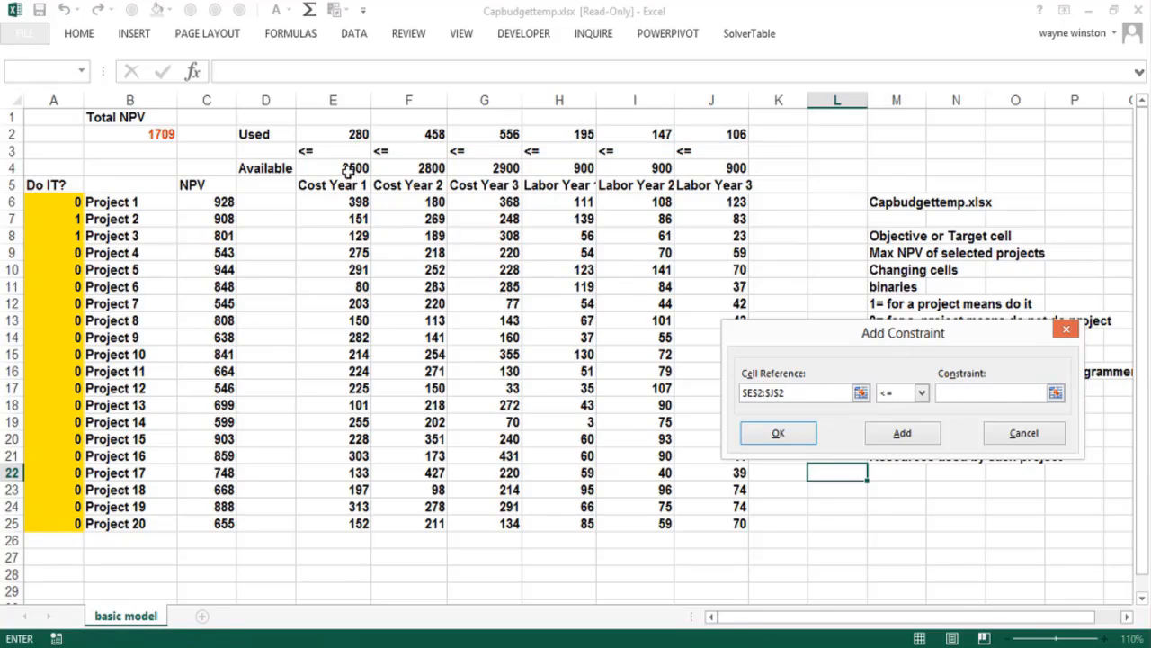
pyautogui.moveTo(349, 171); pyautogui.dragTo(688, 167)
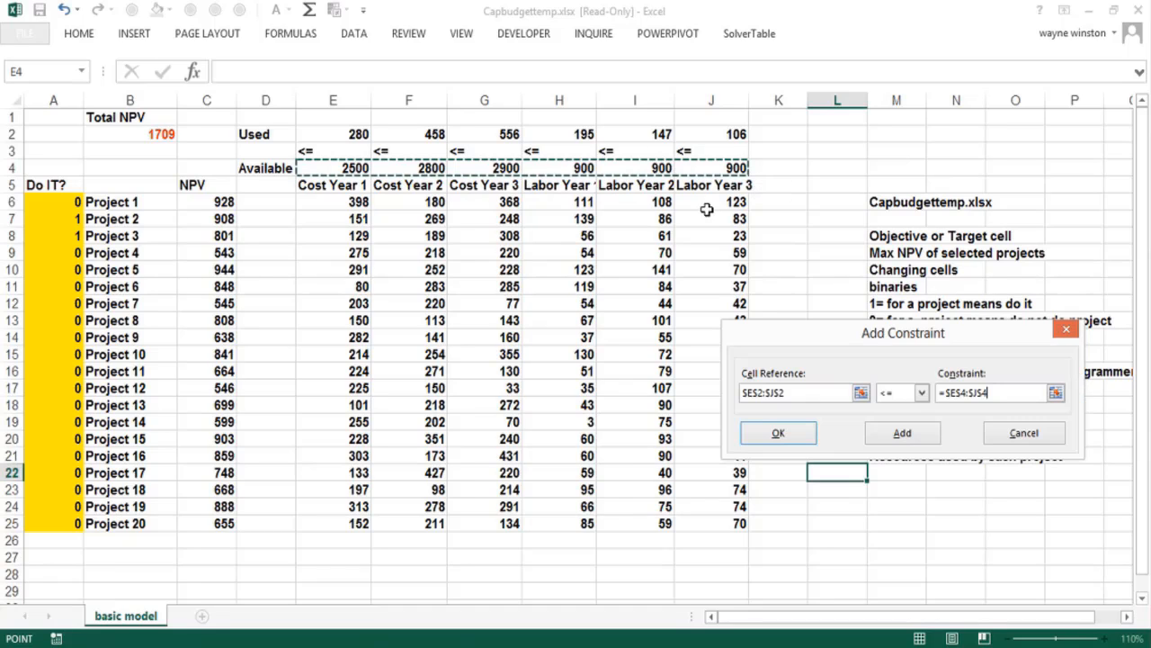
pyautogui.click(899, 434)
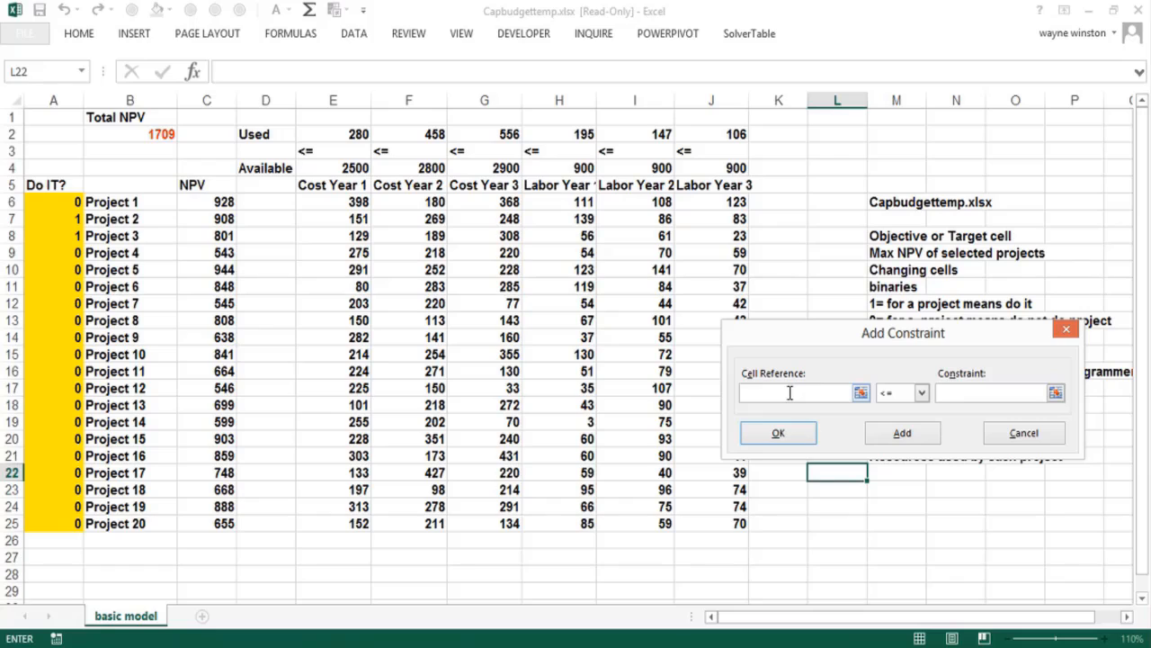
# Add a Solver constraint that makes the doit cells binary and finish entering constraints
pyautogui.press('F3')
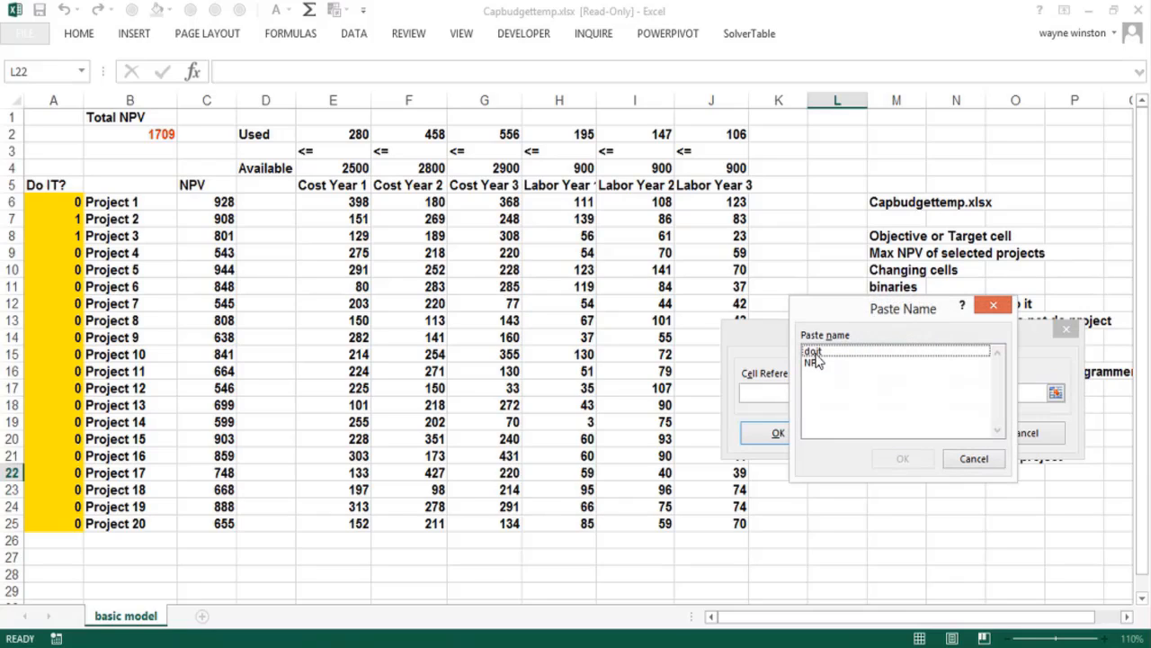
pyautogui.click(814, 352)
pyautogui.click(904, 458)
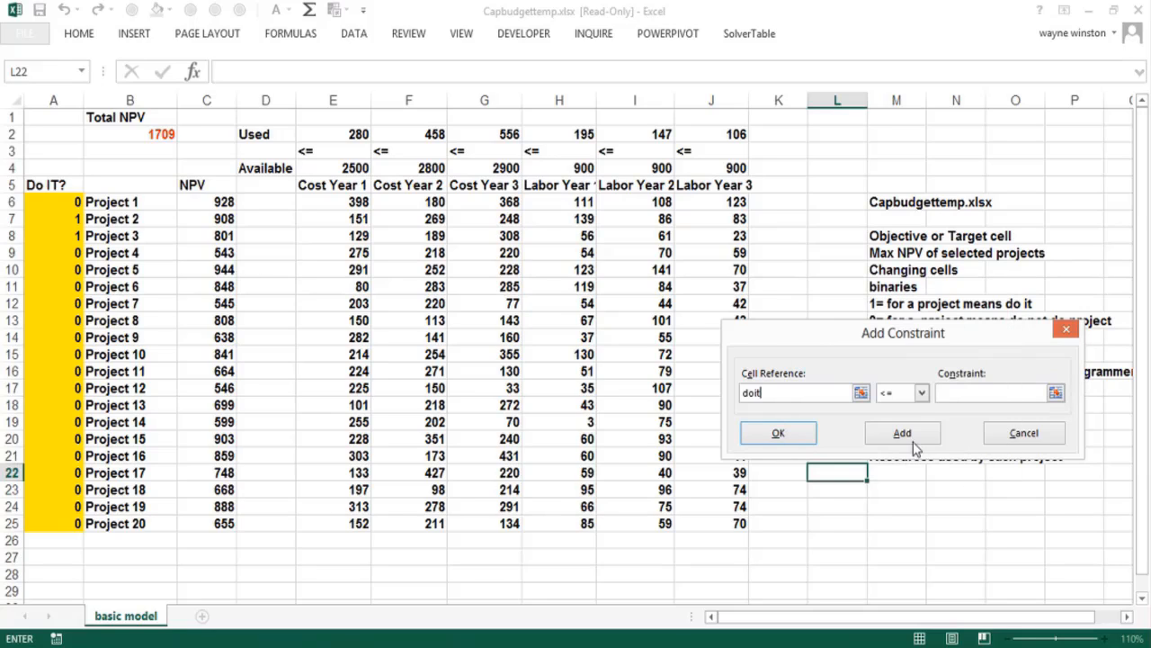
pyautogui.click(922, 394)
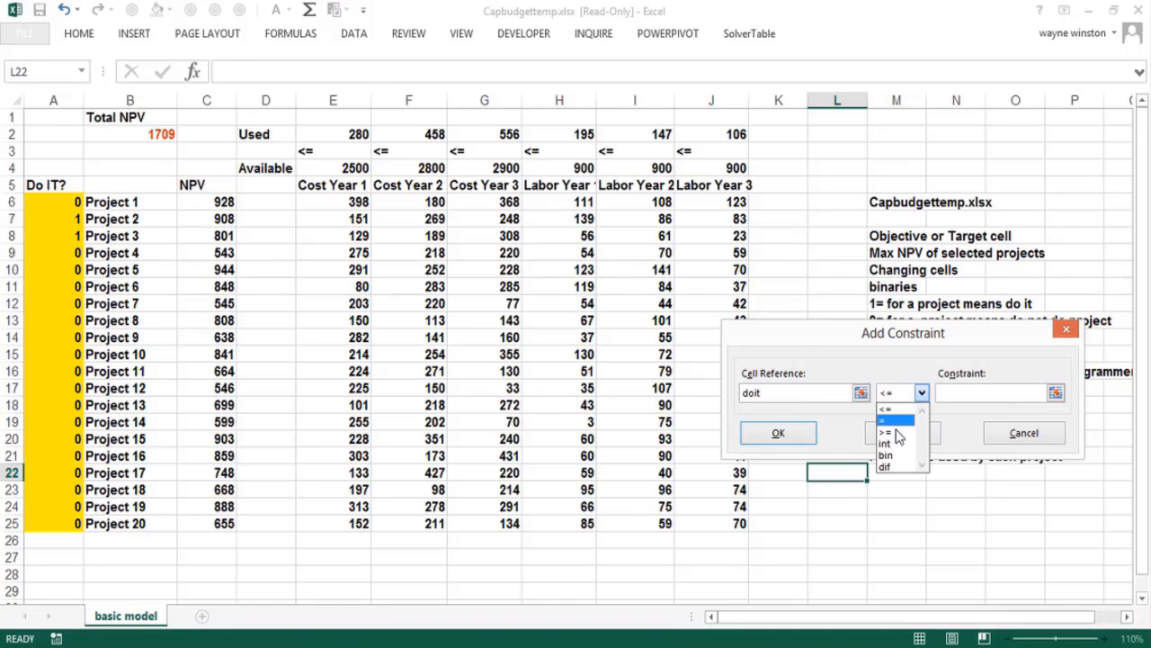
pyautogui.click(888, 456)
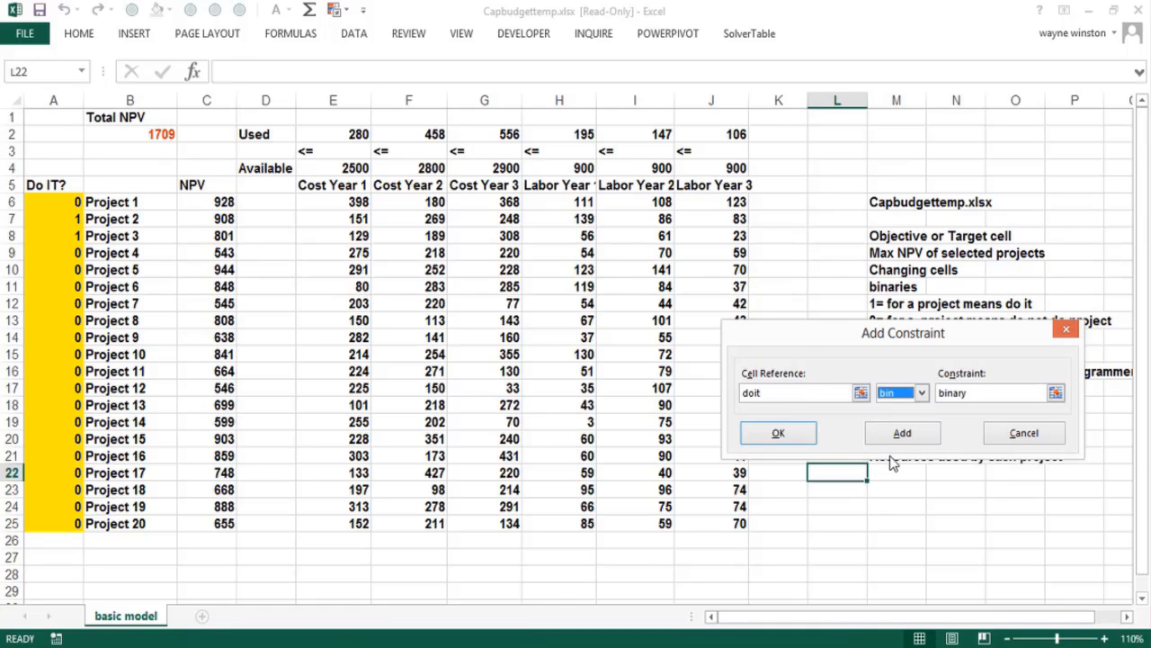
pyautogui.click(780, 432)
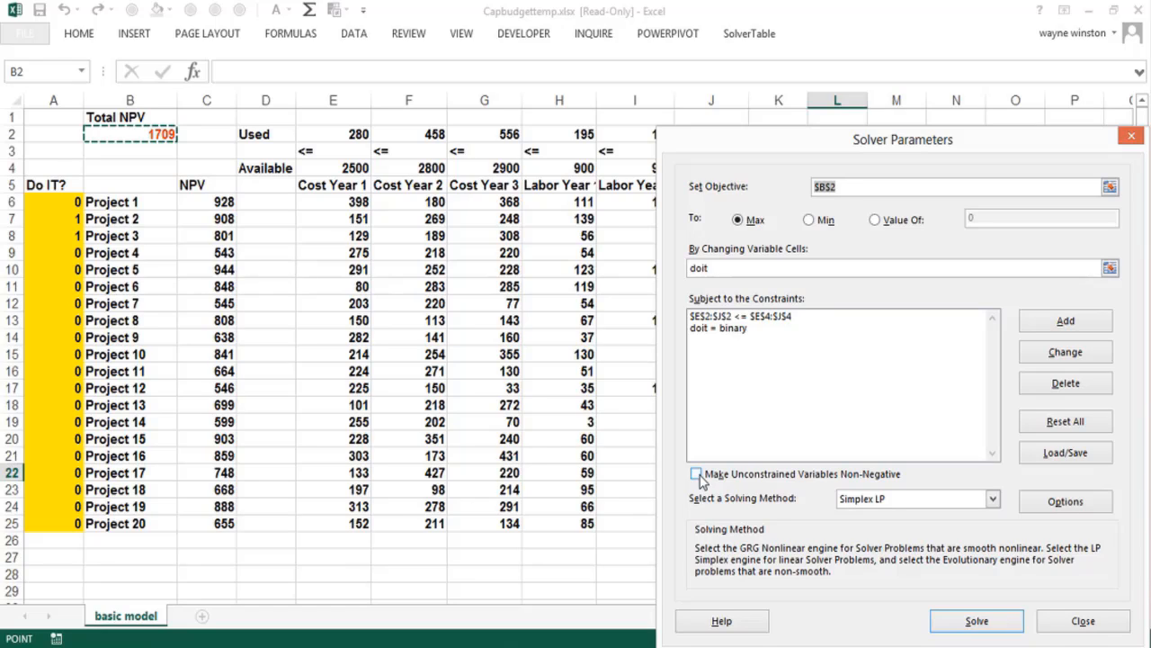
# Make unconstrained variables non-negative, solve the model with Simplex LP and keep the Solver solution
pyautogui.click(697, 474)
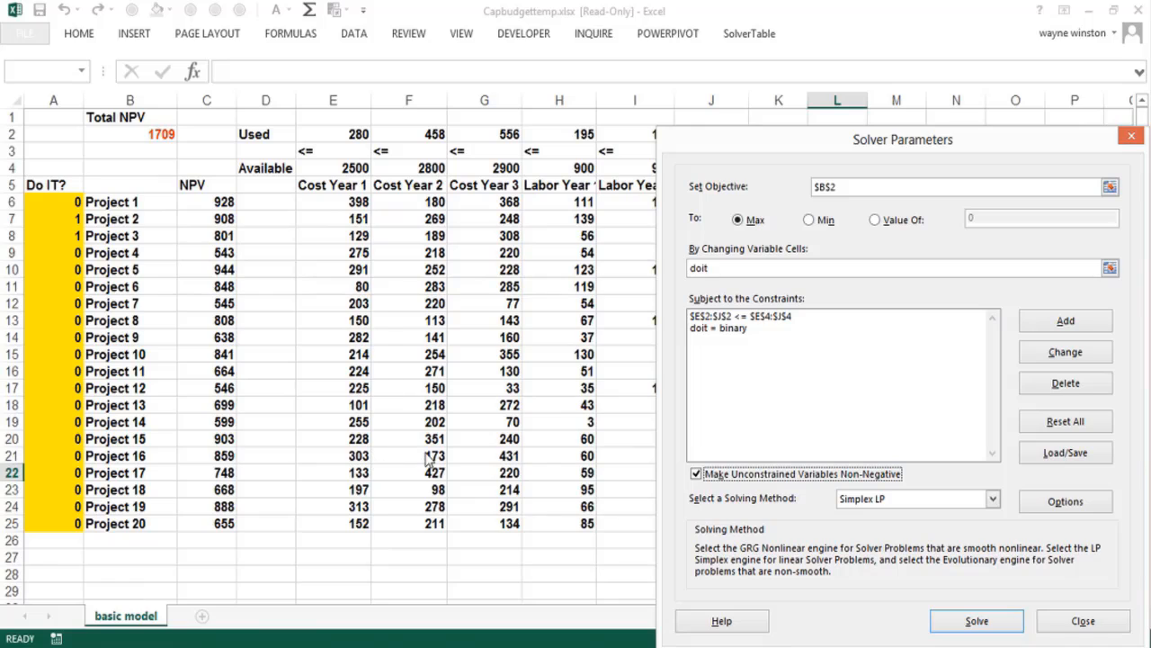
pyautogui.click(977, 622)
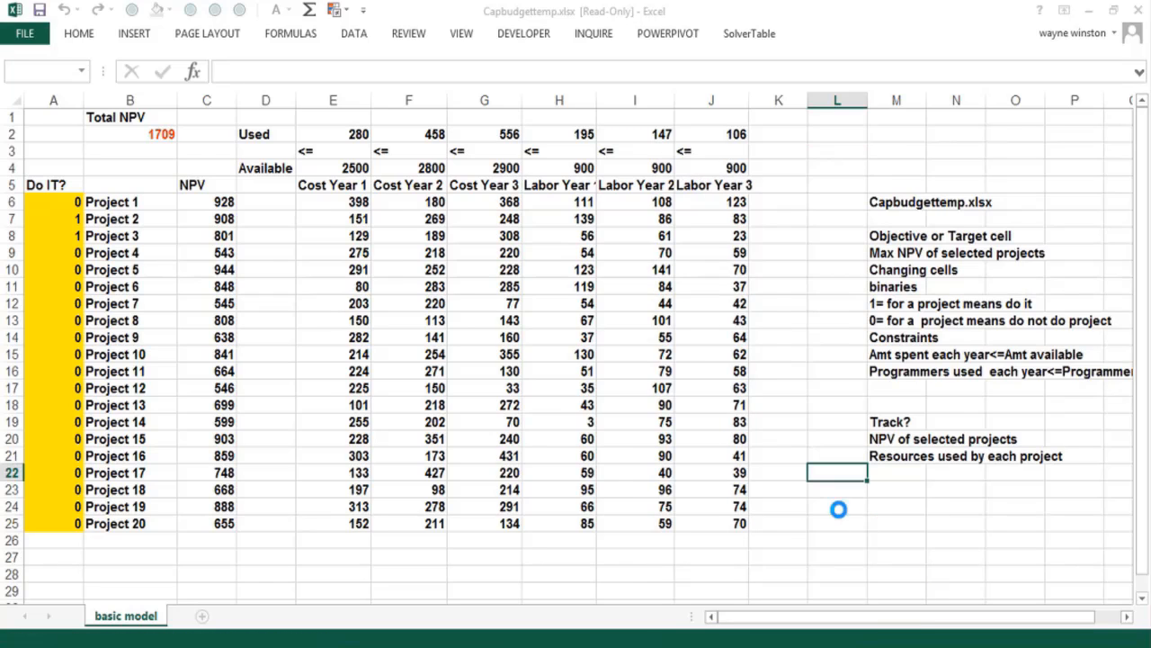
pyautogui.click(440, 364)
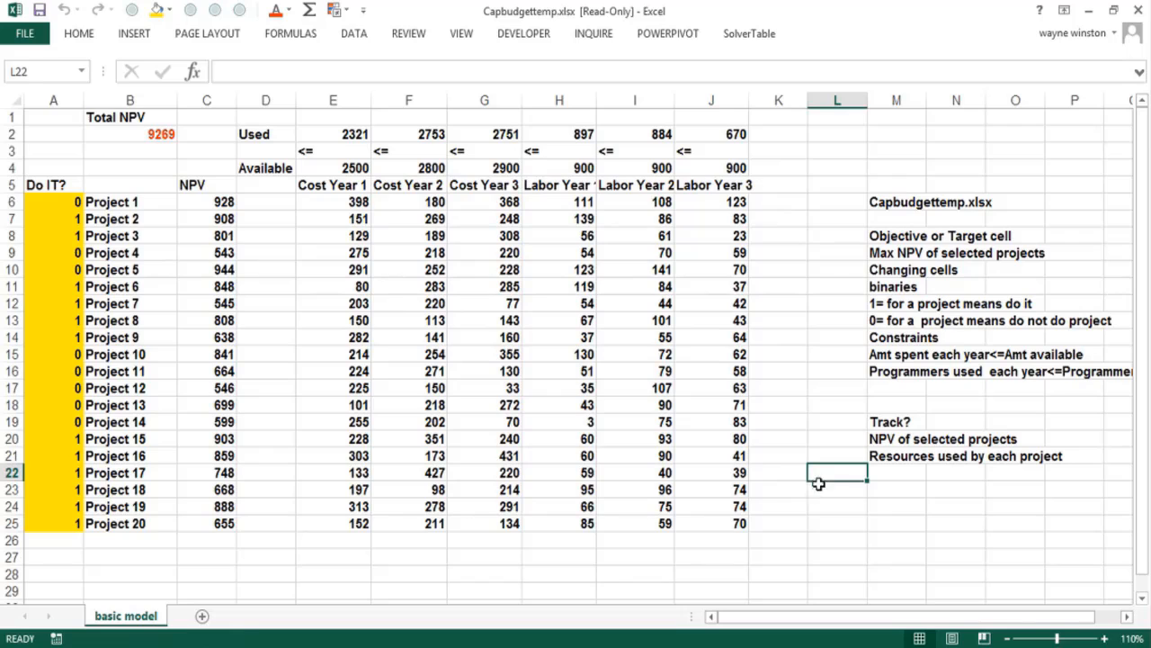
# Set Solver's integer optimality to 0 percent, solve the model again and keep the solution
pyautogui.click(353, 33)
pyautogui.click(1057, 78)
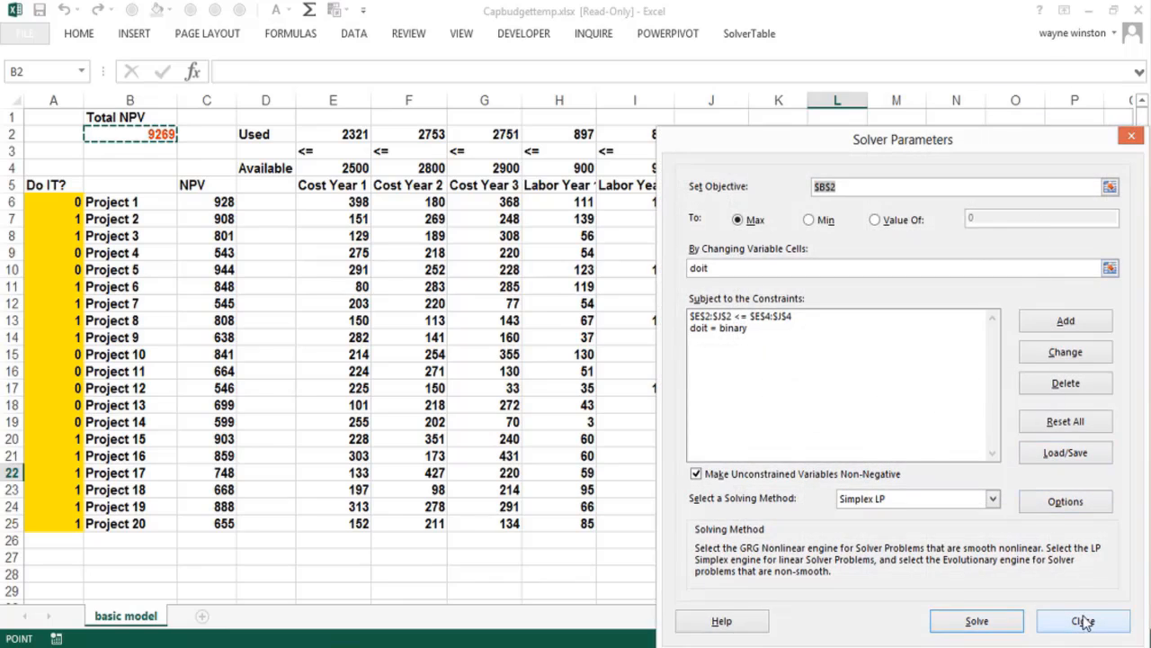
pyautogui.click(1061, 502)
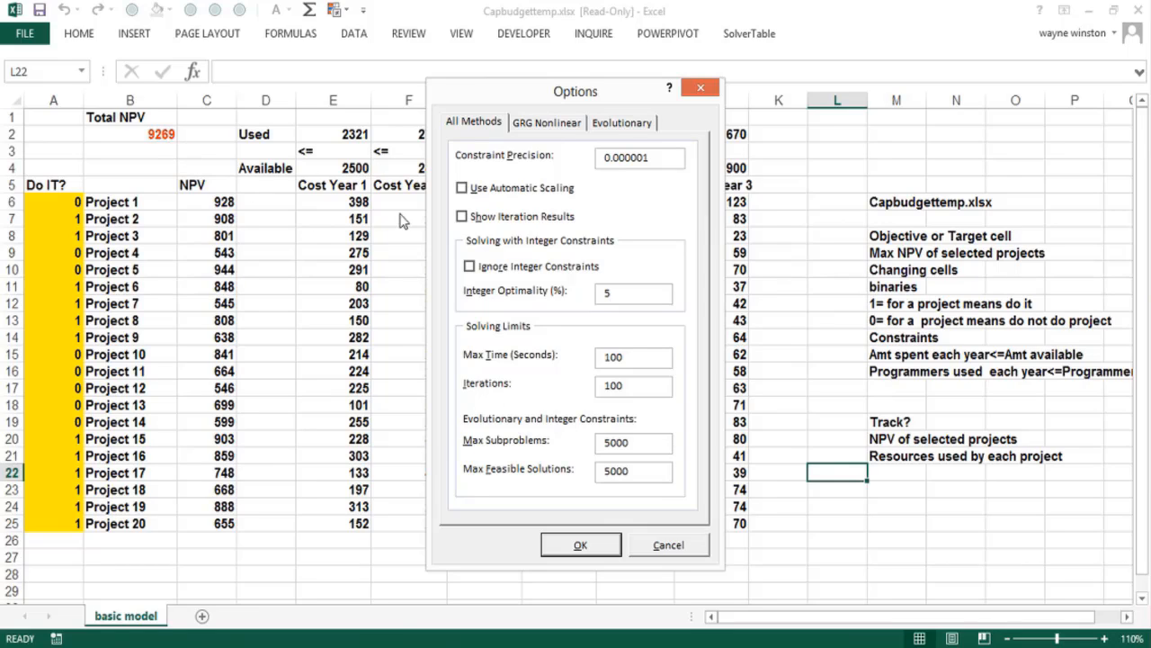
pyautogui.moveTo(626, 295); pyautogui.dragTo(589, 296)
pyautogui.write('.01')
pyautogui.click(577, 543)
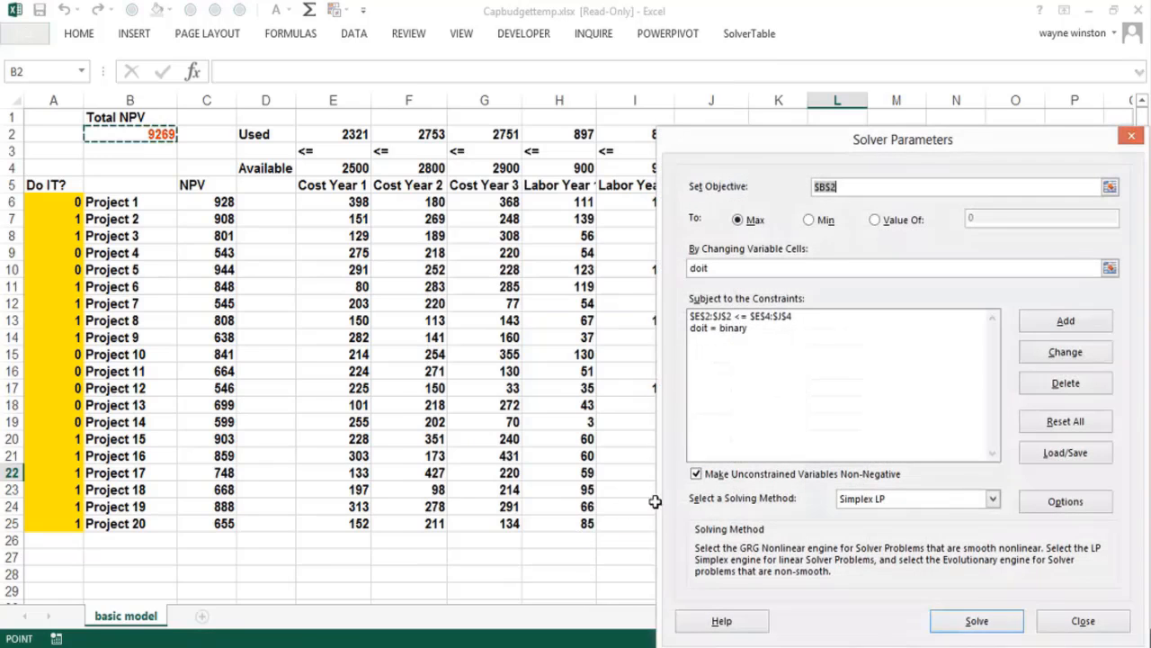
pyautogui.click(944, 621)
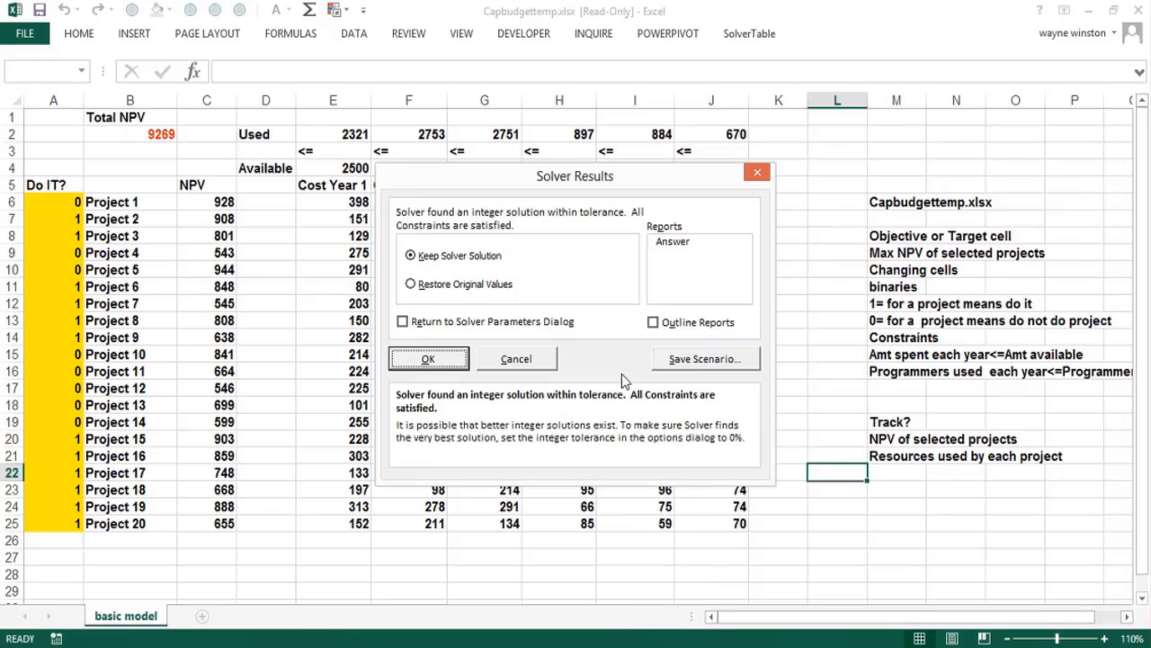
pyautogui.click(435, 360)
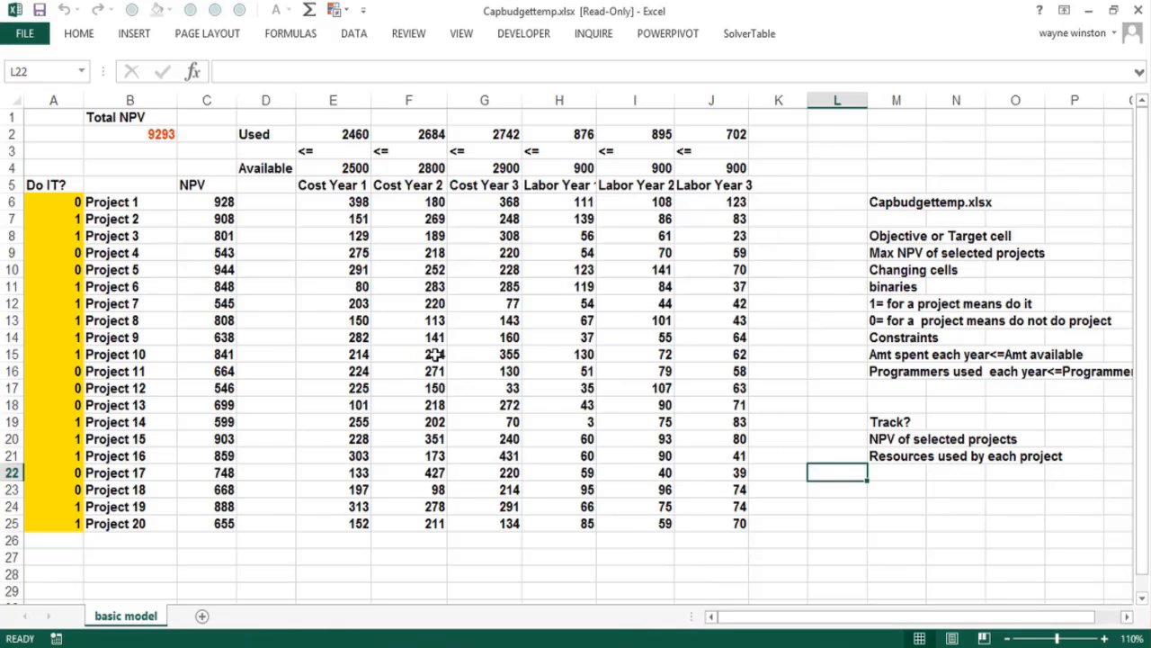
# Review the Do IT? values in column A to see which projects the Solver solution selects
pyautogui.click(70, 221)
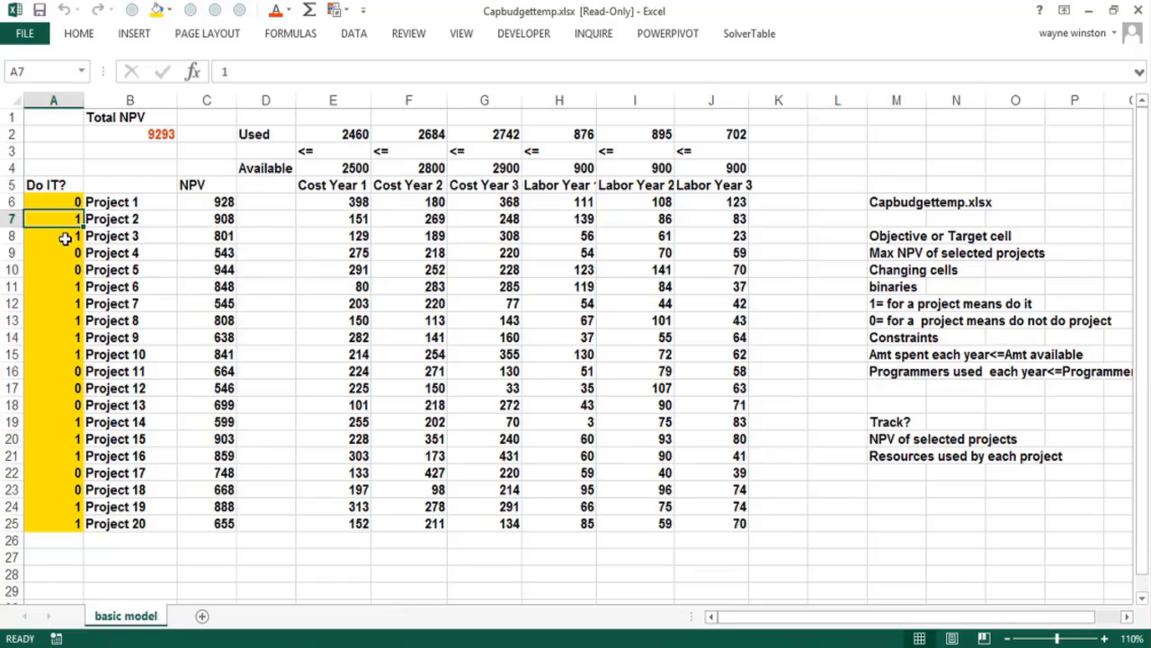
pyautogui.click(64, 237)
pyautogui.click(61, 273)
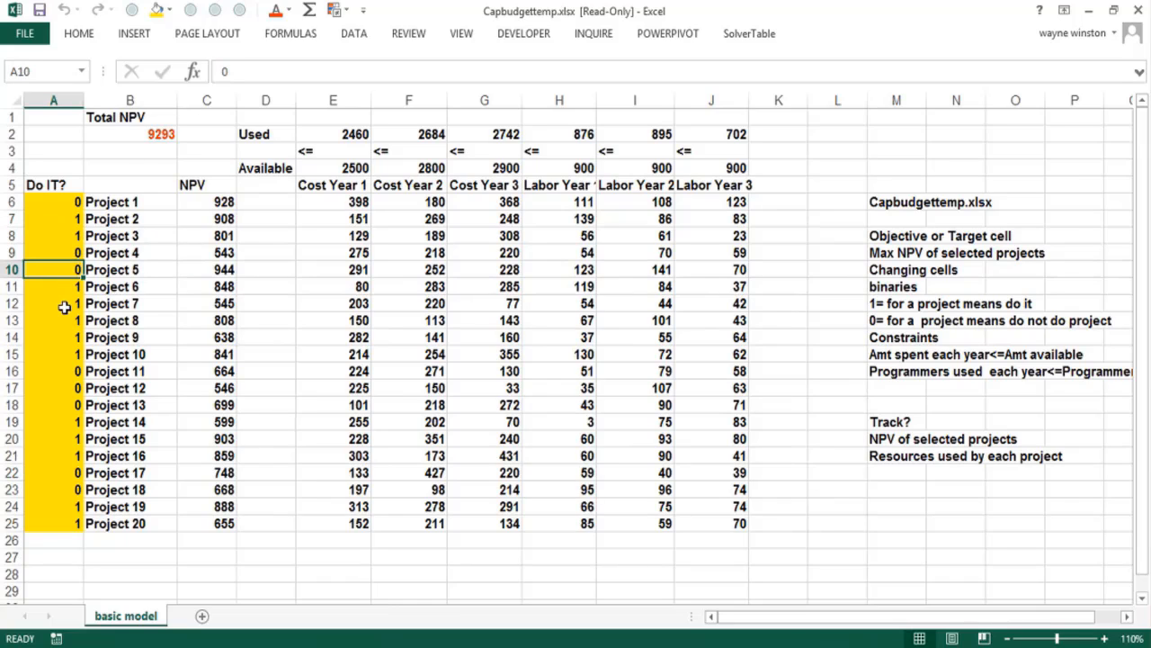
pyautogui.click(63, 289)
pyautogui.moveTo(64, 306); pyautogui.dragTo(65, 310)
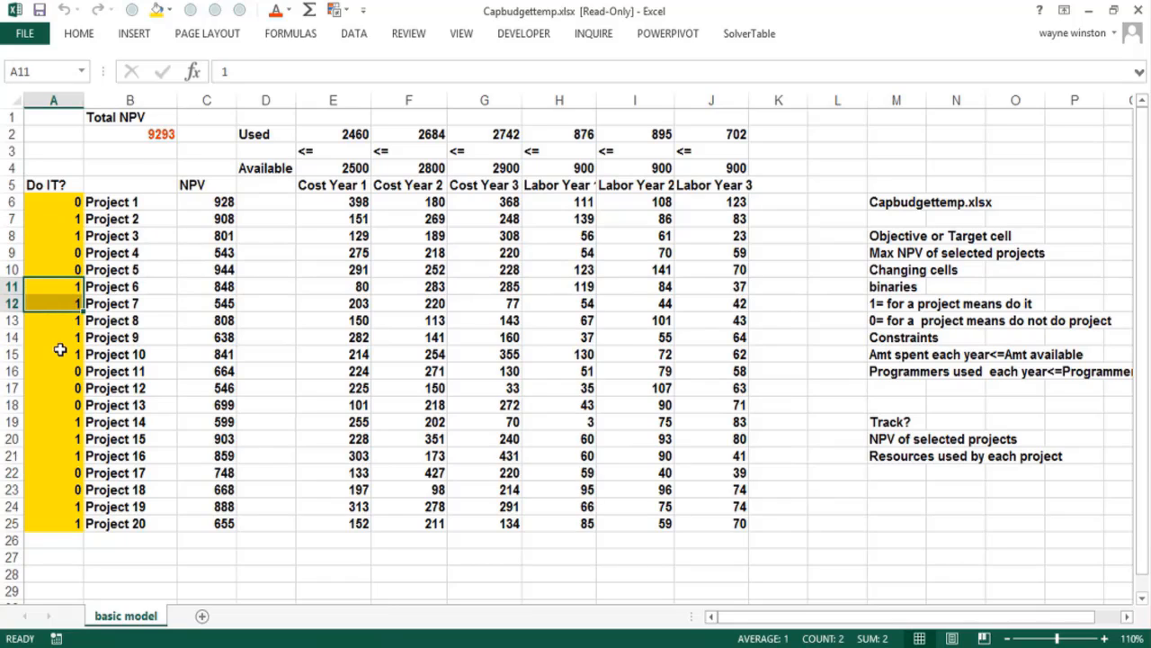
pyautogui.click(58, 340)
pyautogui.click(57, 350)
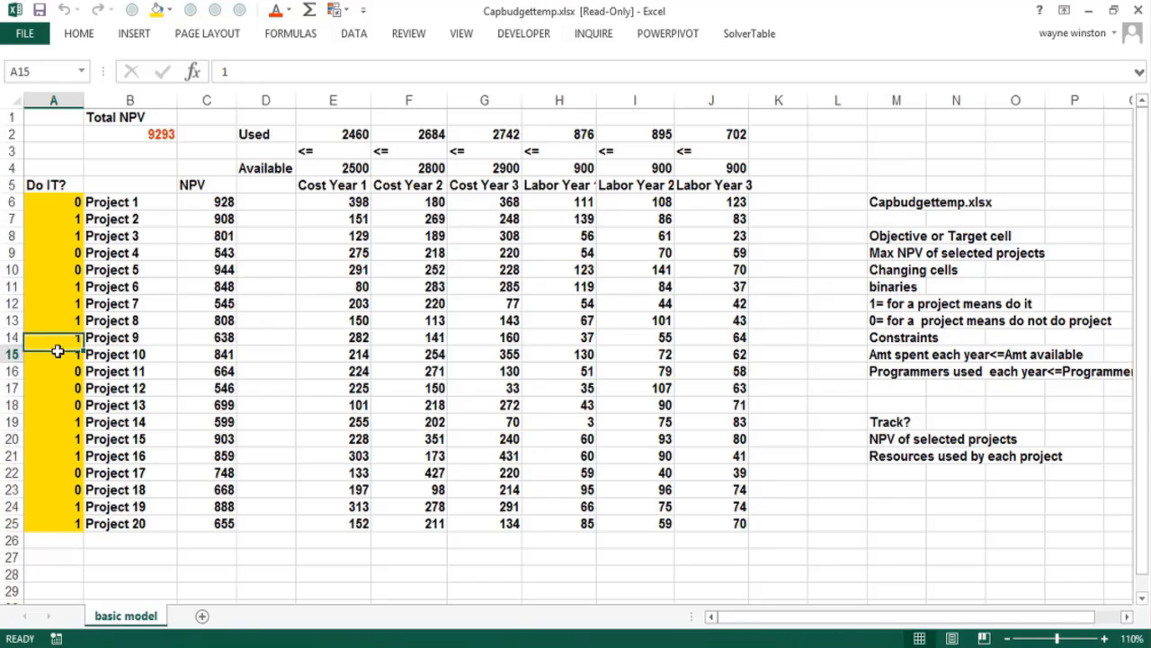
pyautogui.click(49, 426)
pyautogui.click(51, 439)
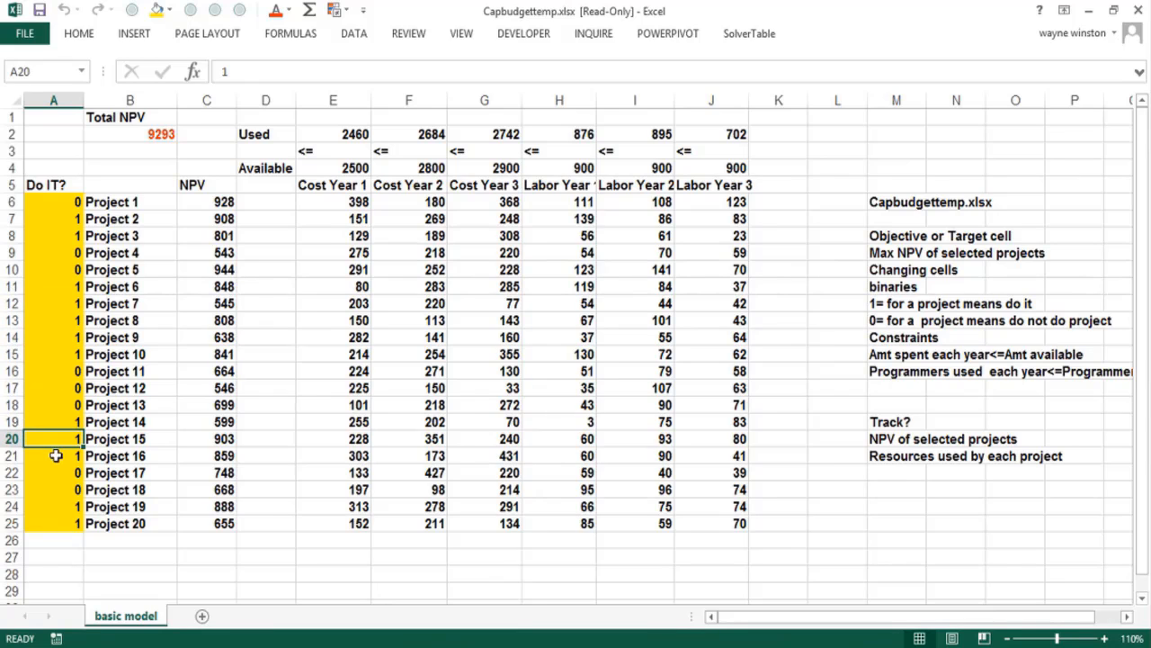
pyautogui.click(56, 457)
pyautogui.click(61, 504)
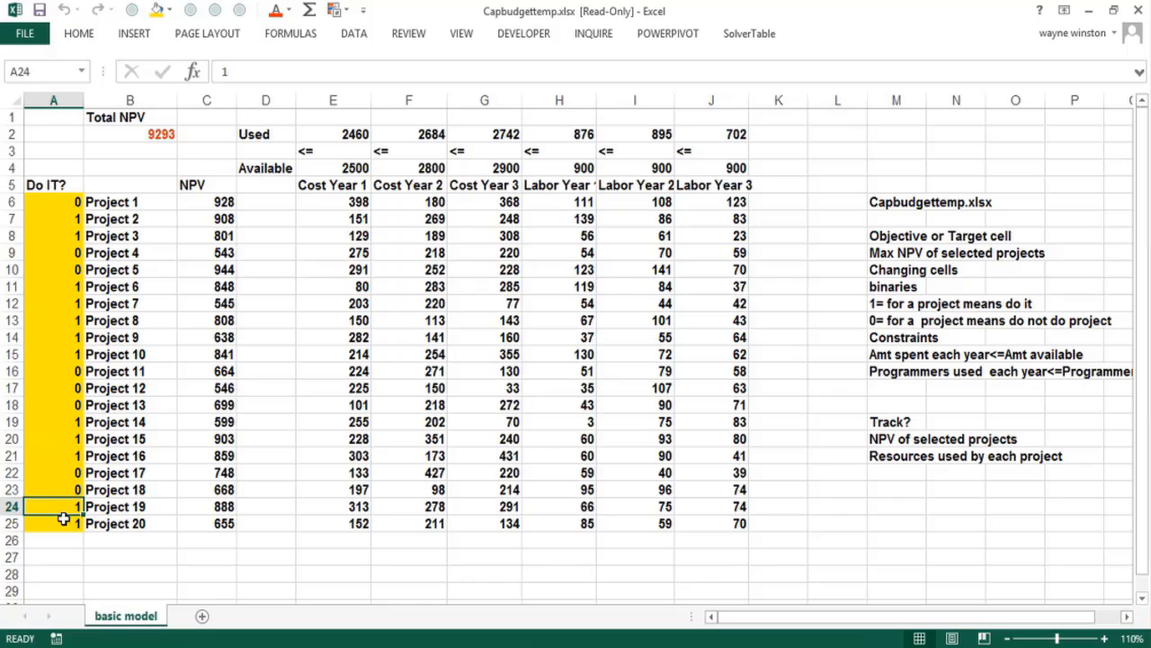
pyautogui.click(63, 522)
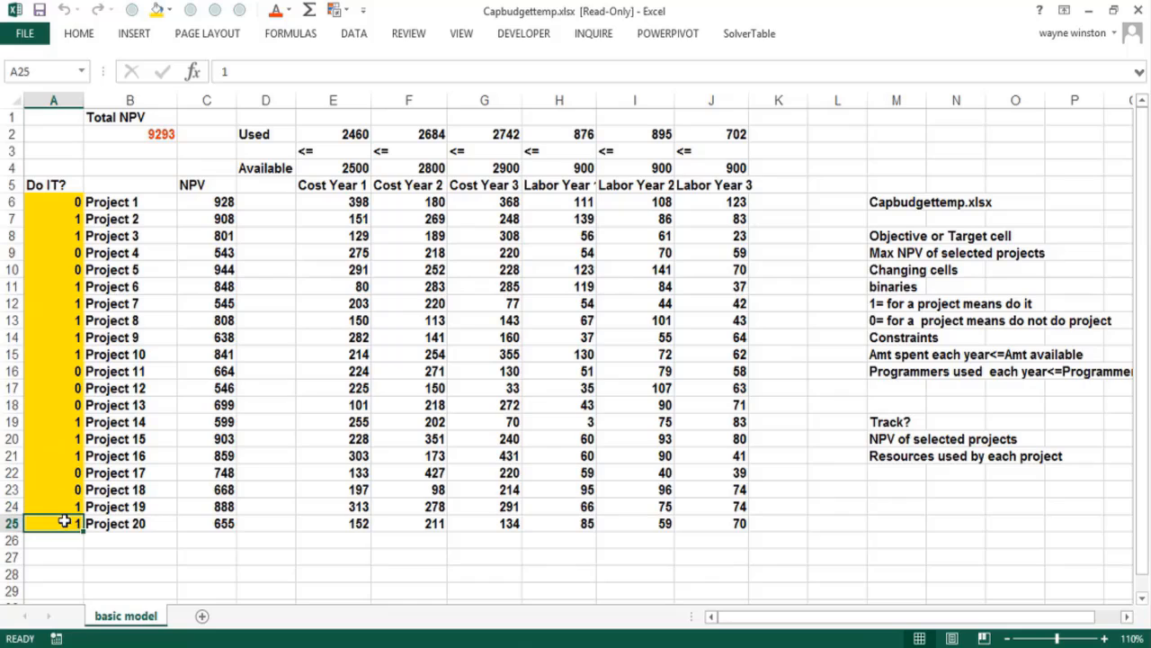
pyautogui.click(495, 558)
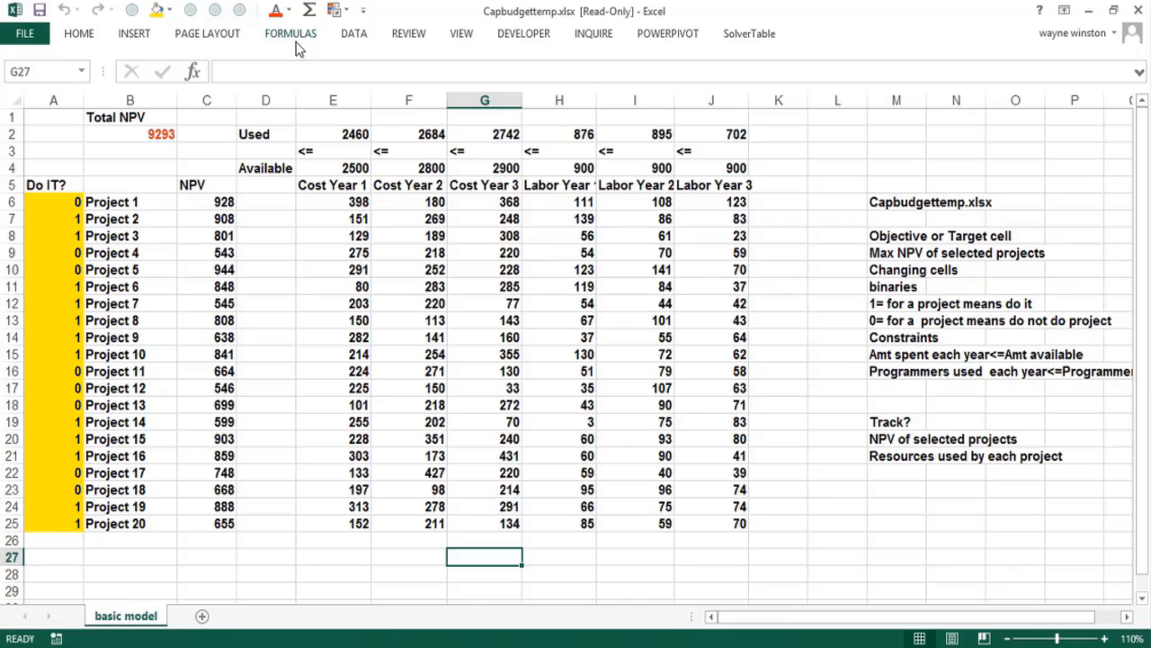
pyautogui.click(79, 33)
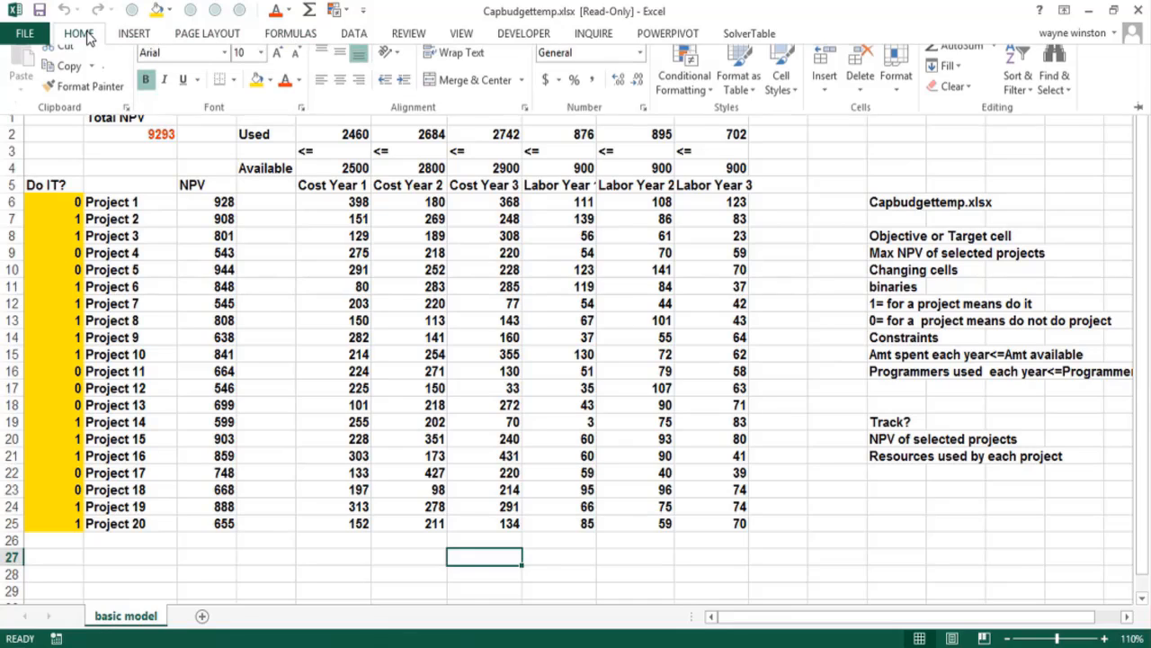
pyautogui.click(693, 103)
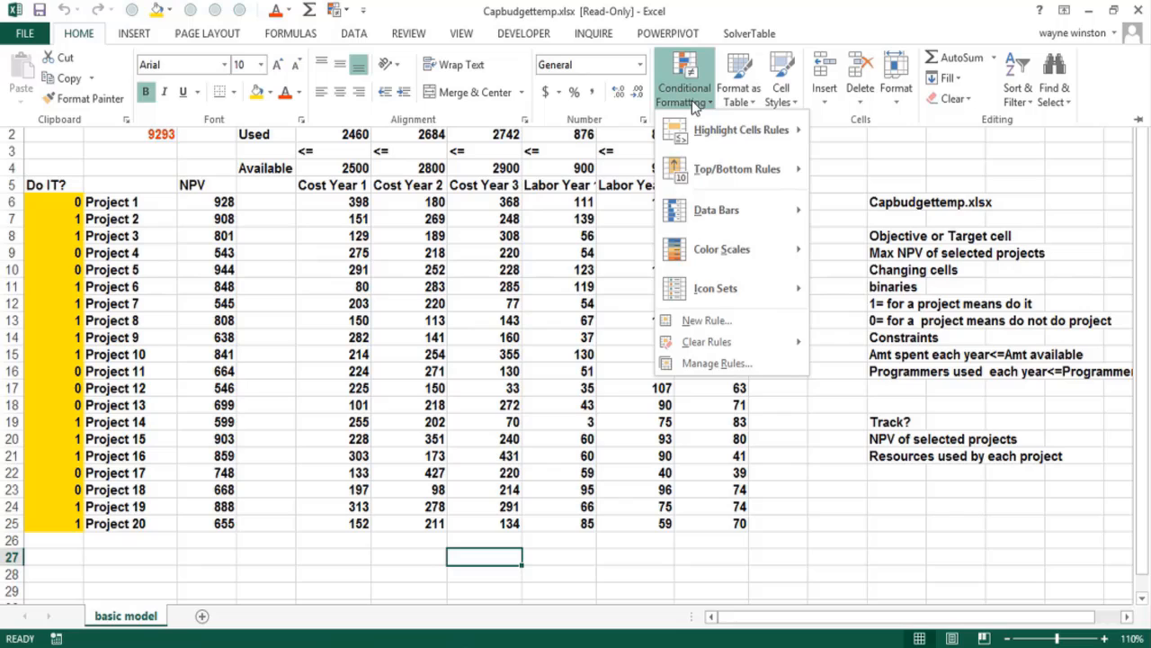
pyautogui.click(716, 324)
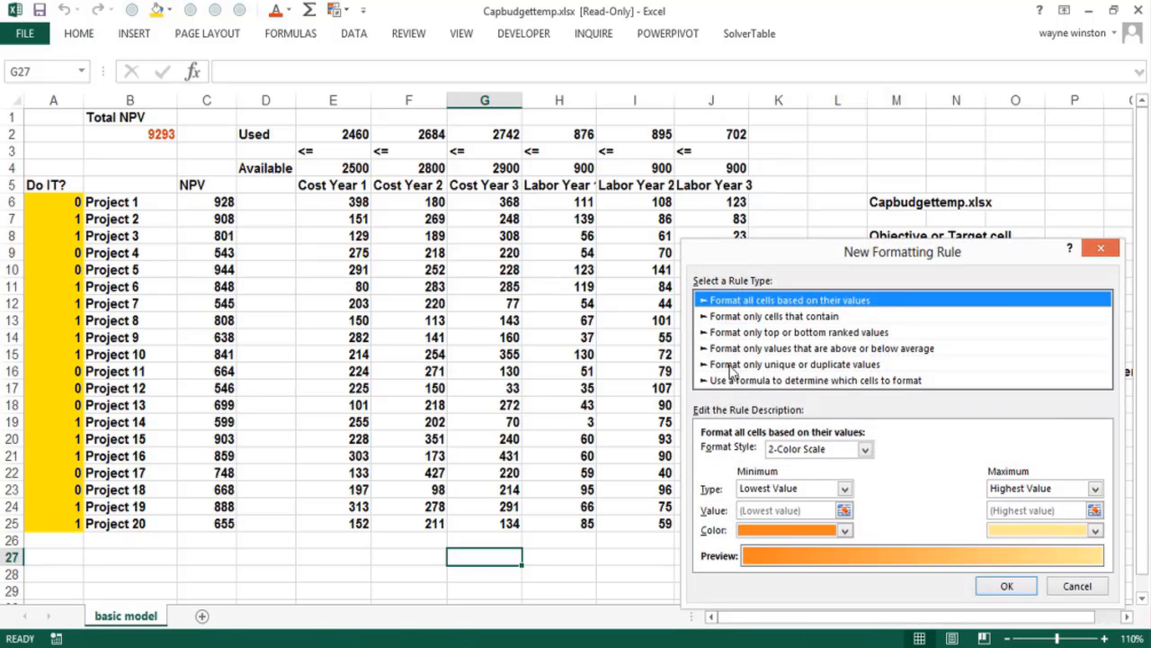
pyautogui.click(730, 381)
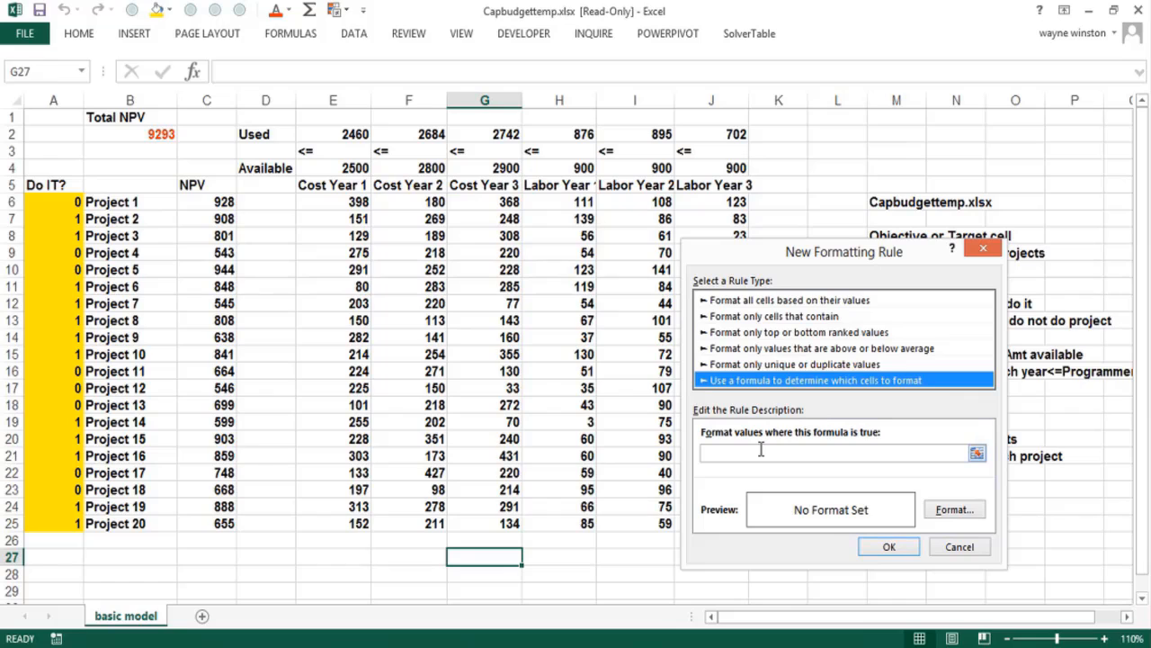
pyautogui.click(761, 450)
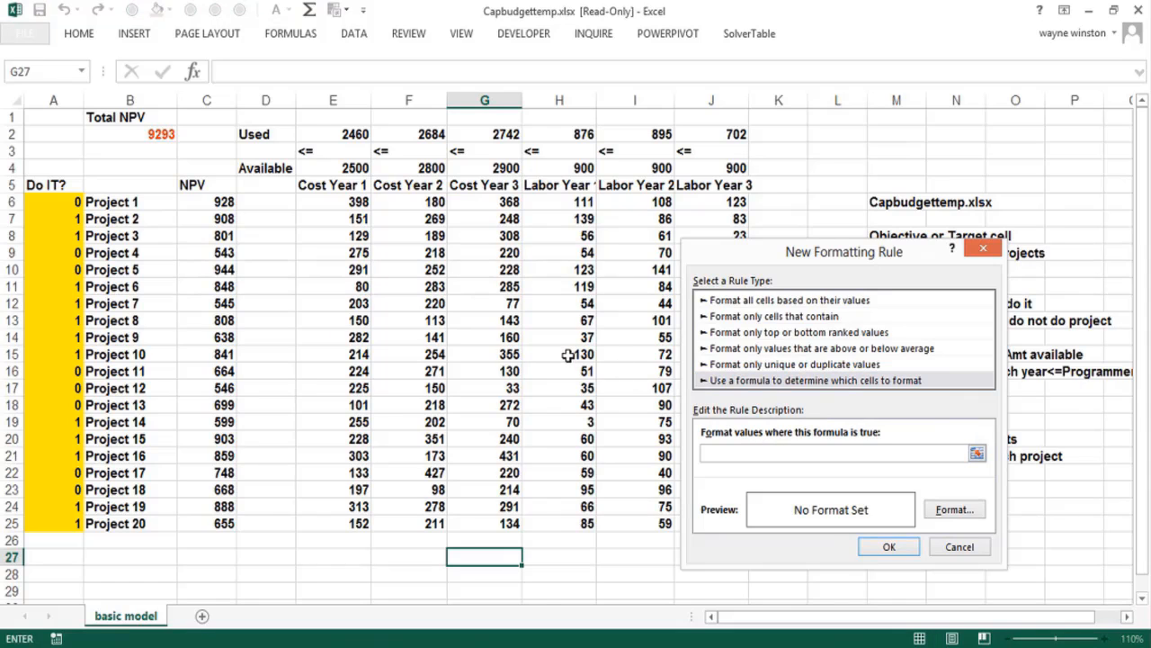
pyautogui.press('Escape')
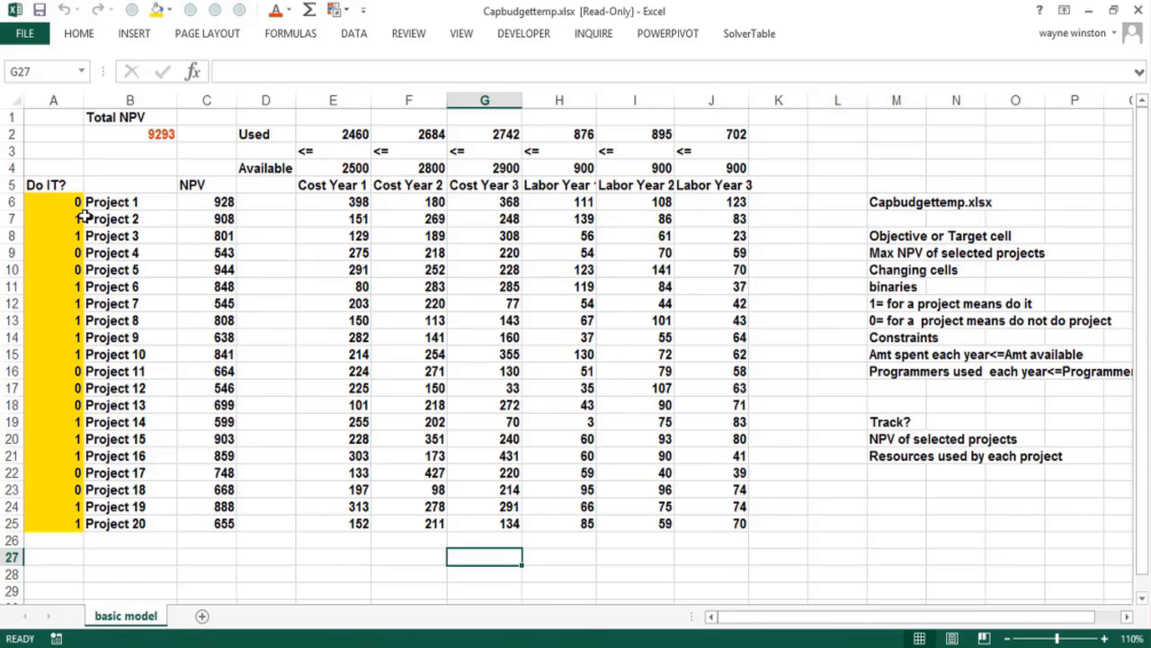
# Start a new conditional formatting rule for A6:J25 that uses a formula to determine which cells to format
pyautogui.moveTo(56, 202); pyautogui.dragTo(716, 524)
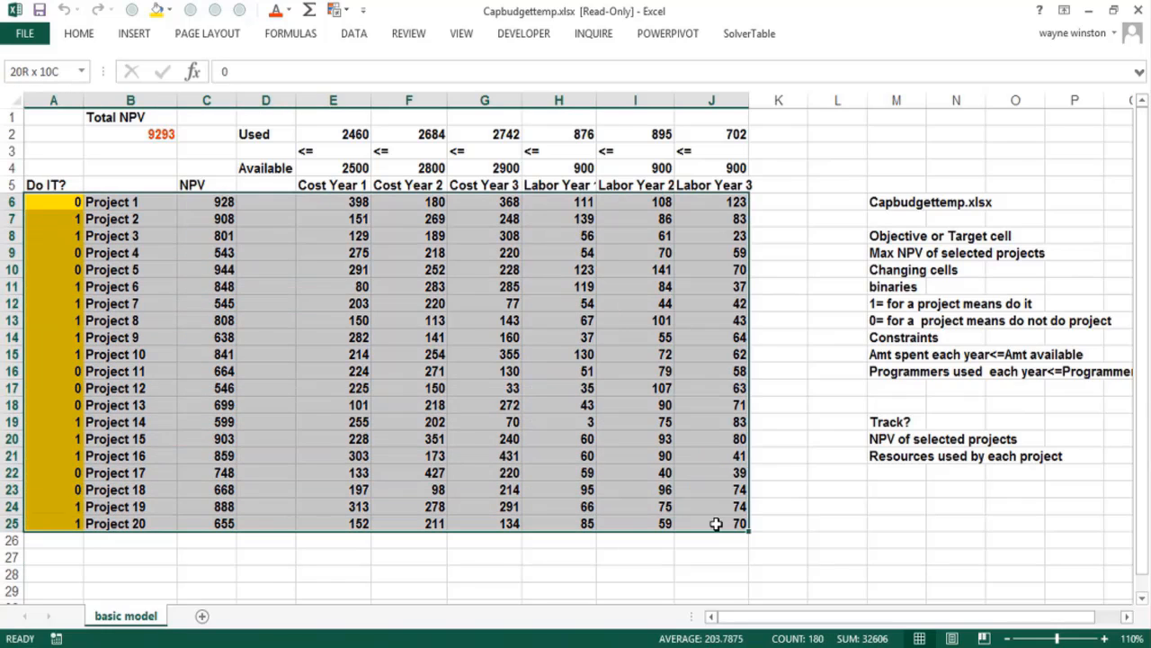
pyautogui.click(78, 33)
pyautogui.click(684, 85)
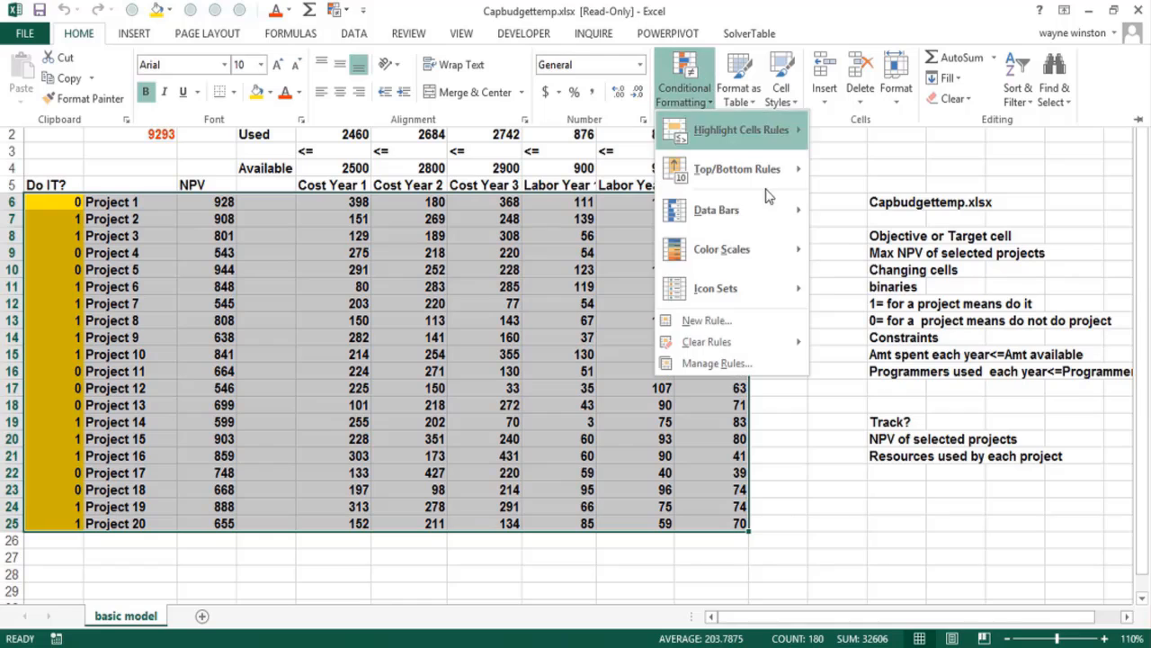
pyautogui.click(745, 321)
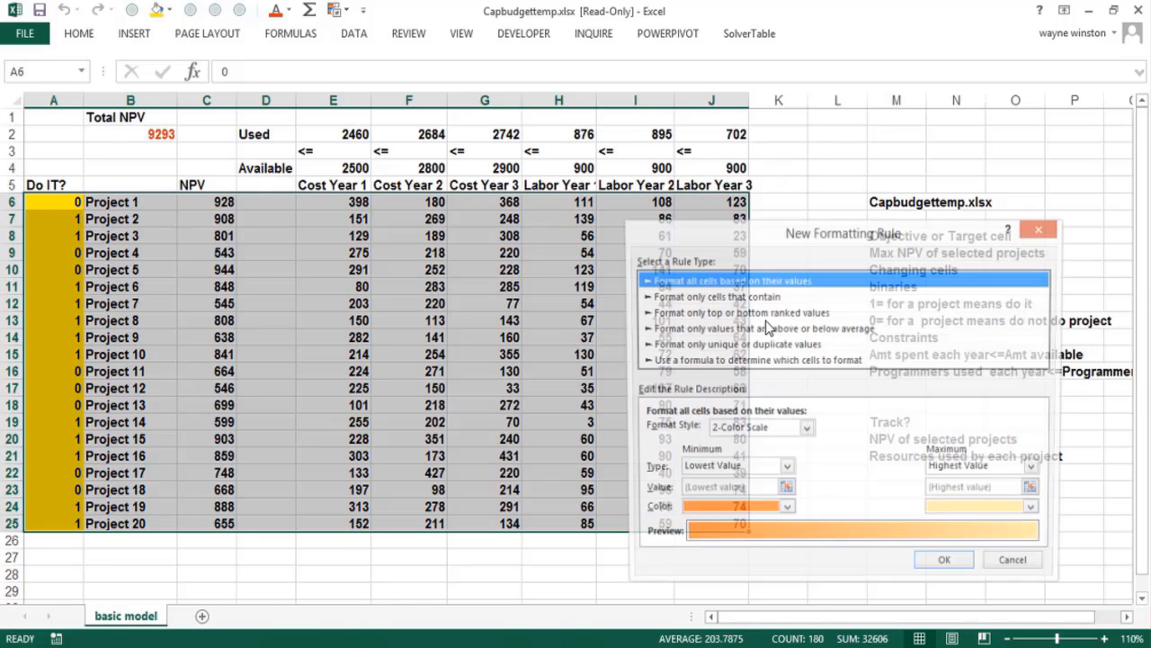
pyautogui.click(781, 361)
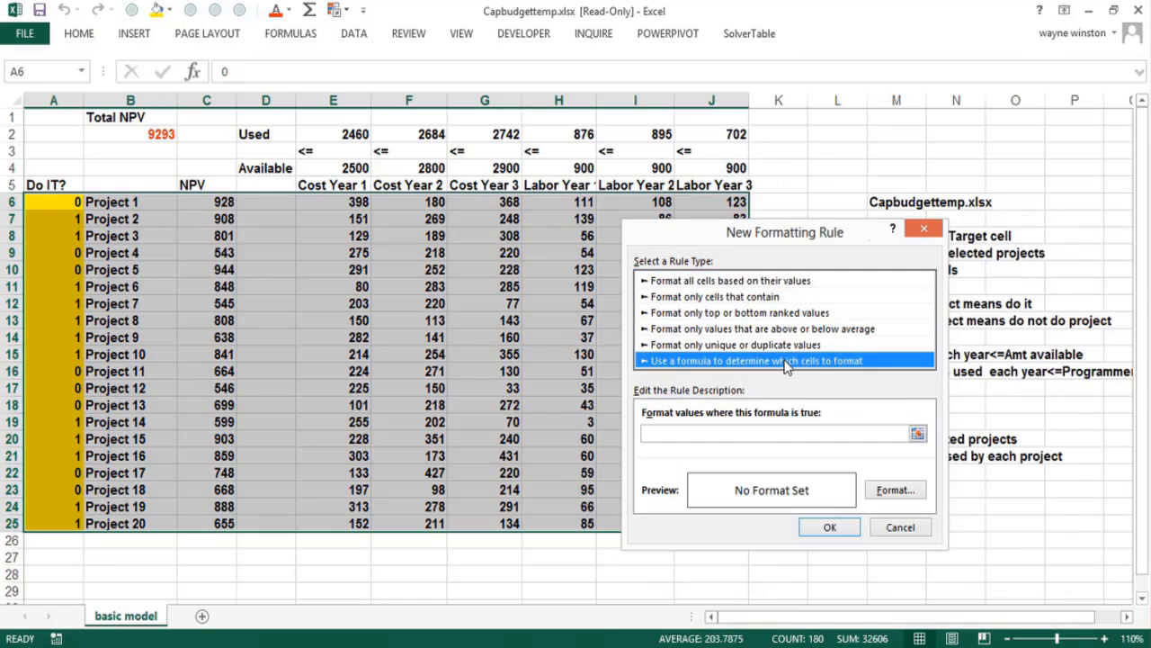
# Set the rule's formula to =$A6>=.999, keeping only the column reference absolute
pyautogui.click(742, 432)
pyautogui.write('=')
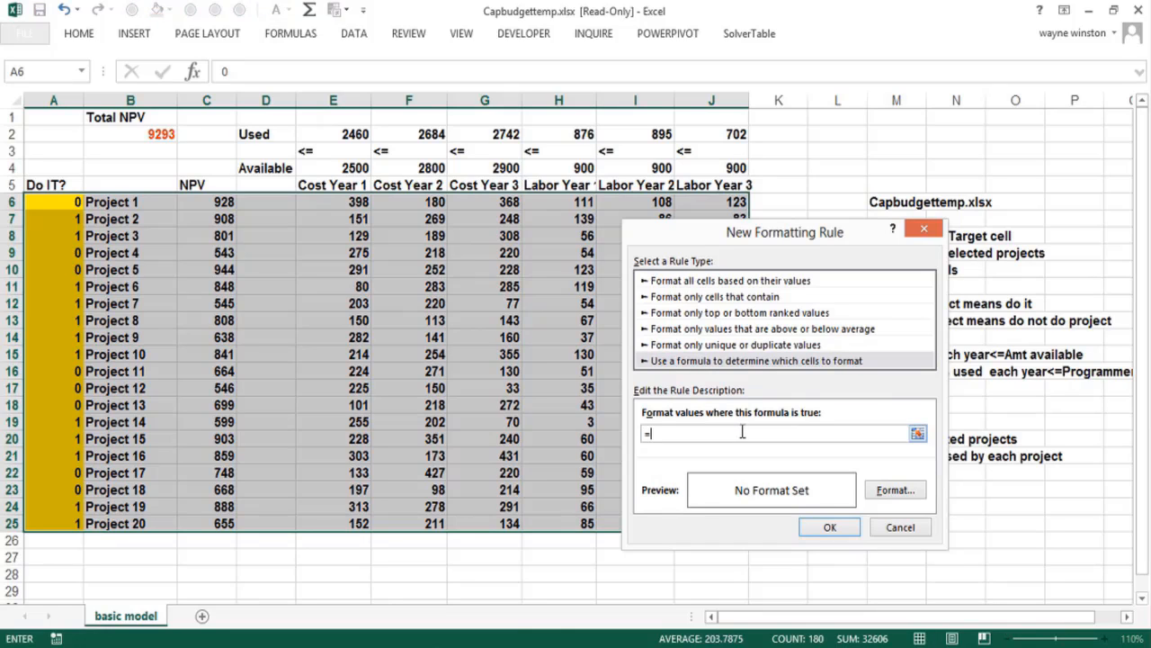
pyautogui.click(71, 204)
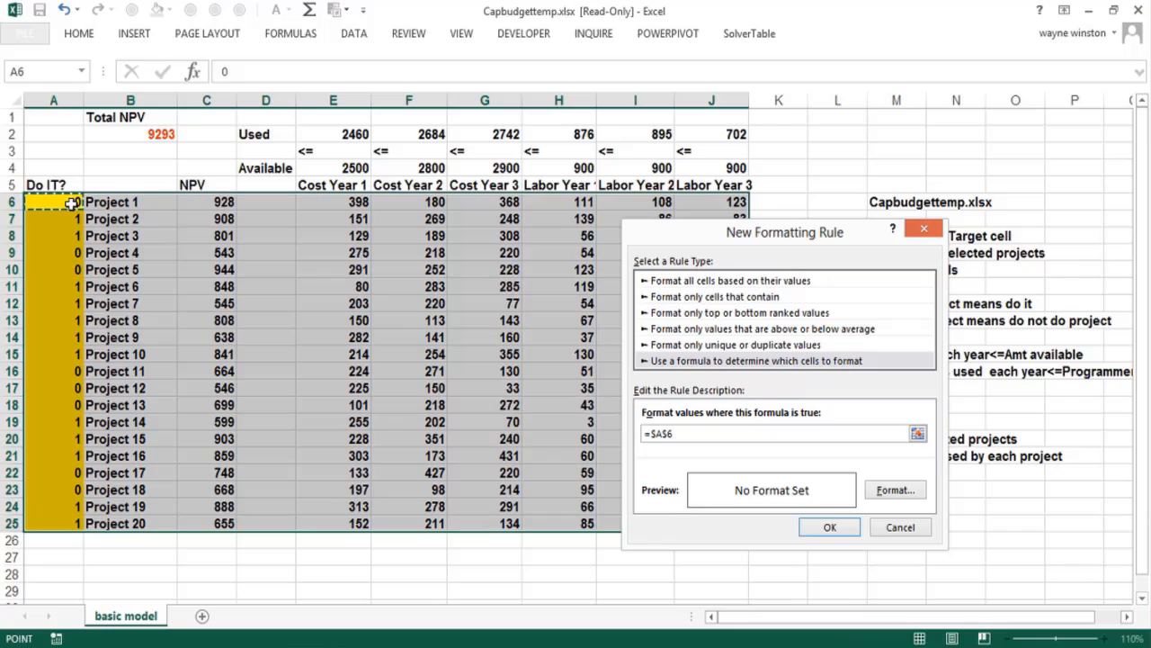
pyautogui.press('F4')
pyautogui.write('=.999')
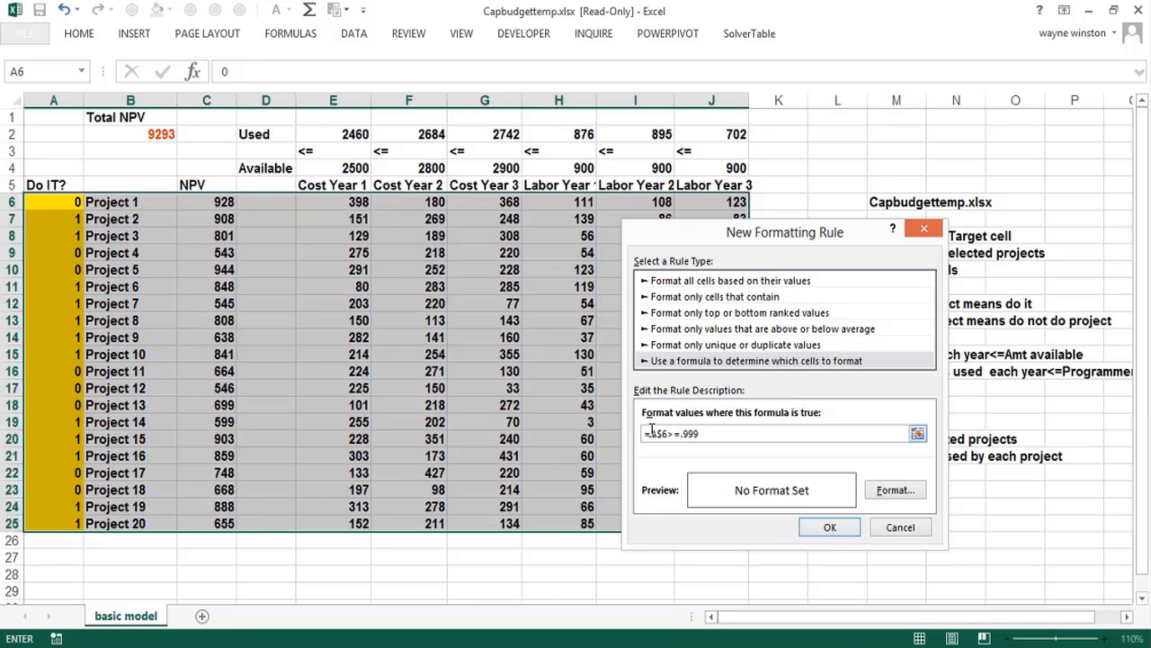
pyautogui.moveTo(648, 433); pyautogui.dragTo(666, 435)
pyautogui.press('F4')
pyautogui.press('F4')
pyautogui.press('F4')
pyautogui.click(736, 436)
# Give the rule a red background fill and apply it to the project rows
pyautogui.click(903, 496)
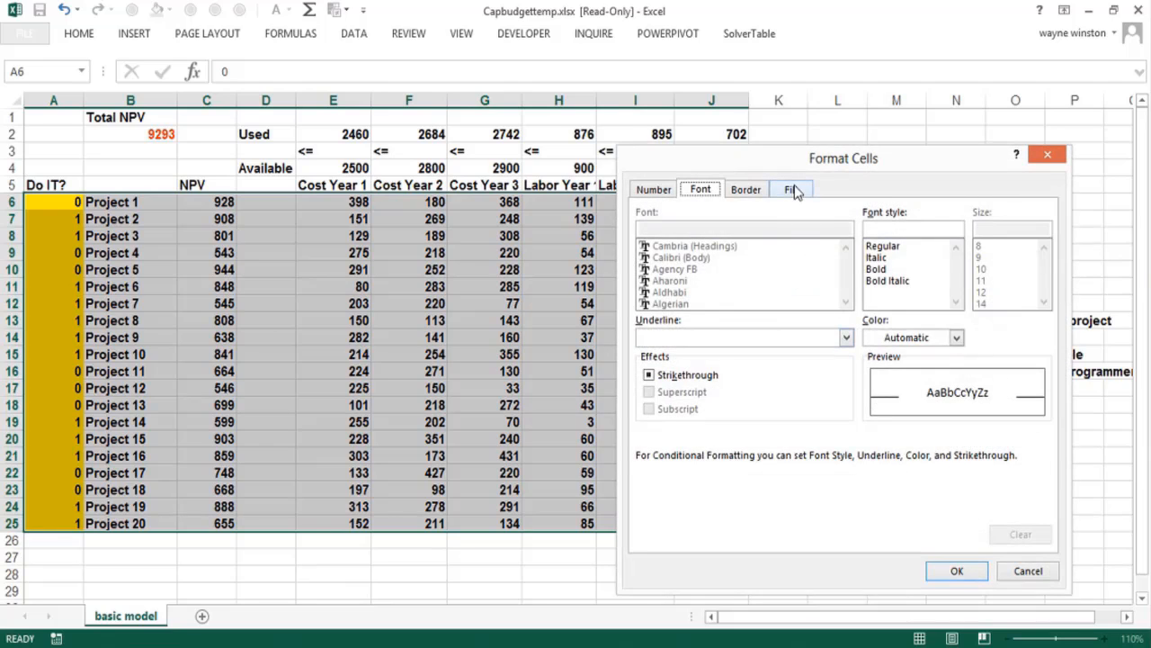
pyautogui.click(790, 191)
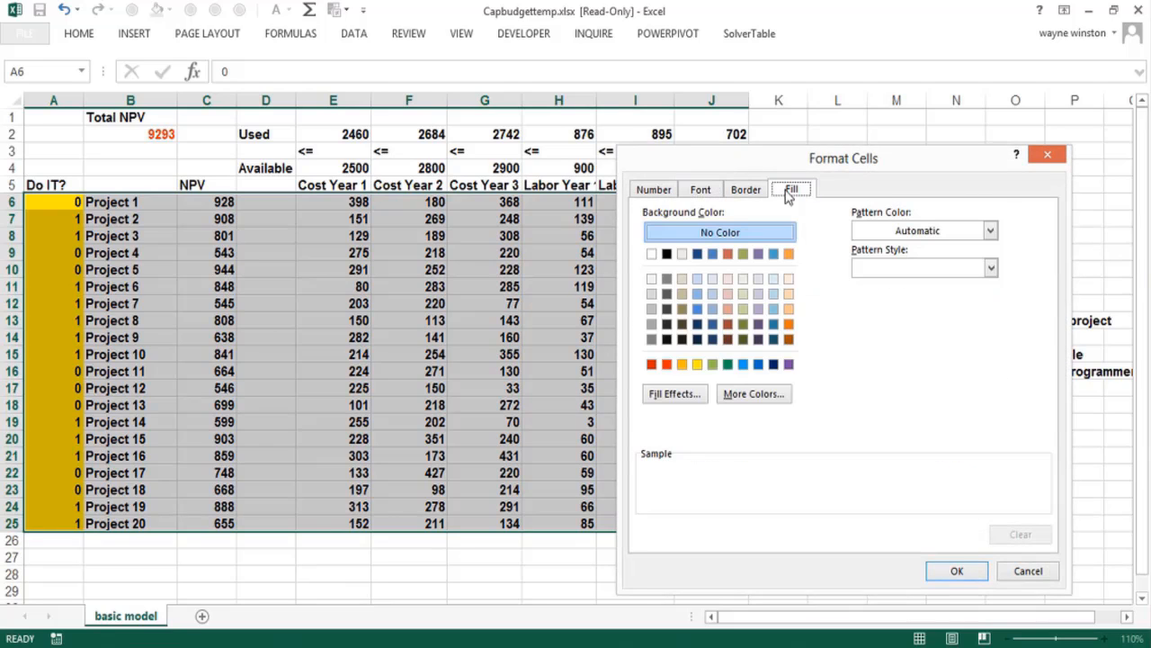
pyautogui.click(666, 364)
pyautogui.click(955, 571)
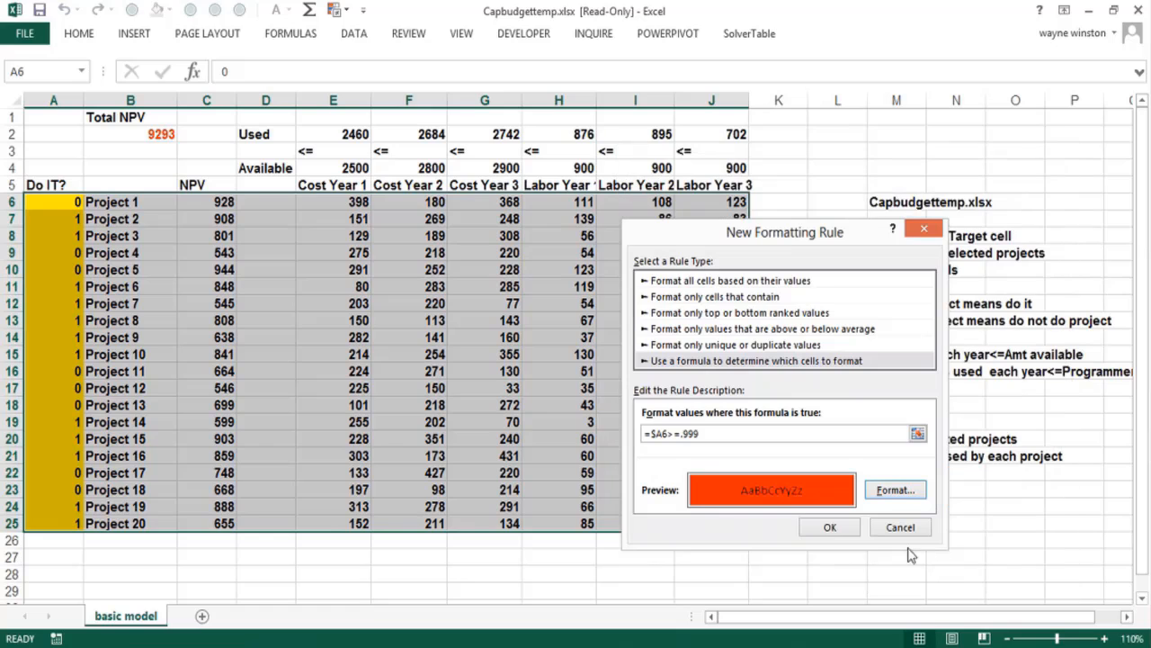
pyautogui.click(829, 527)
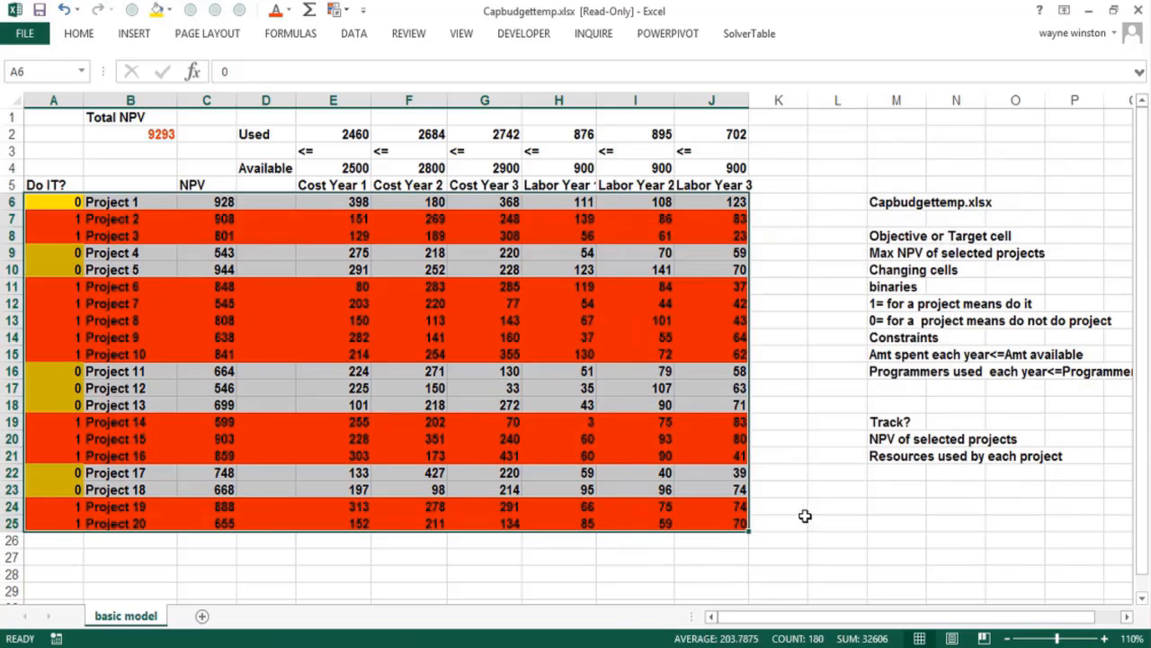
pyautogui.click(725, 580)
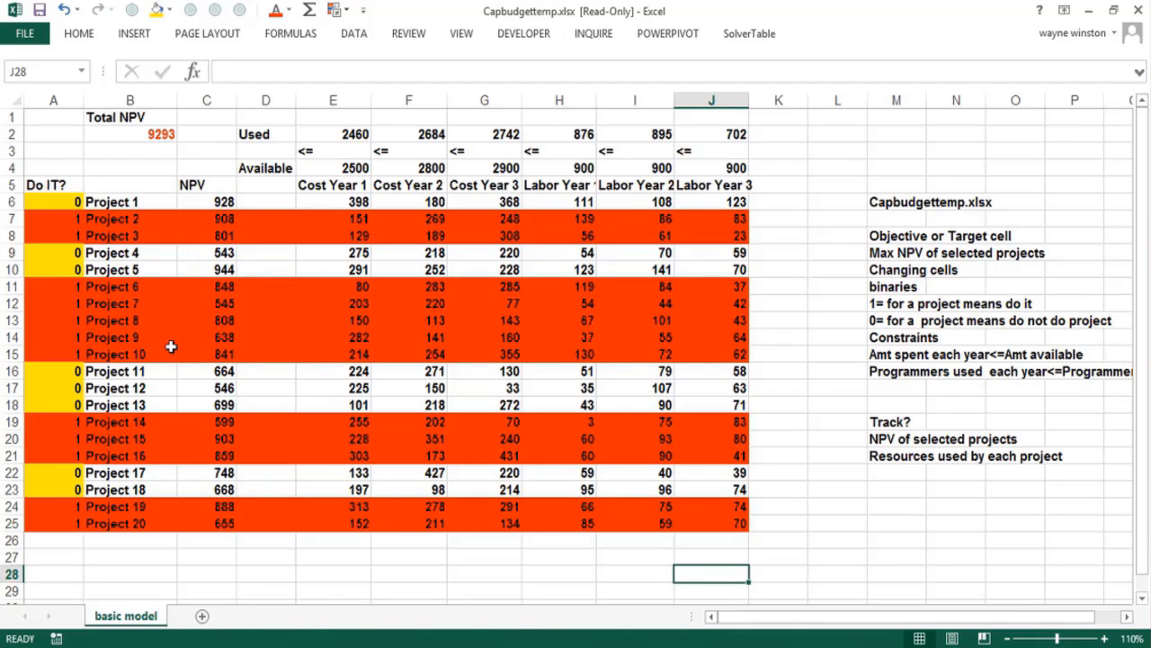
# Enter the label "With 20 projects" in cell G27 below the project table
pyautogui.click(262, 561)
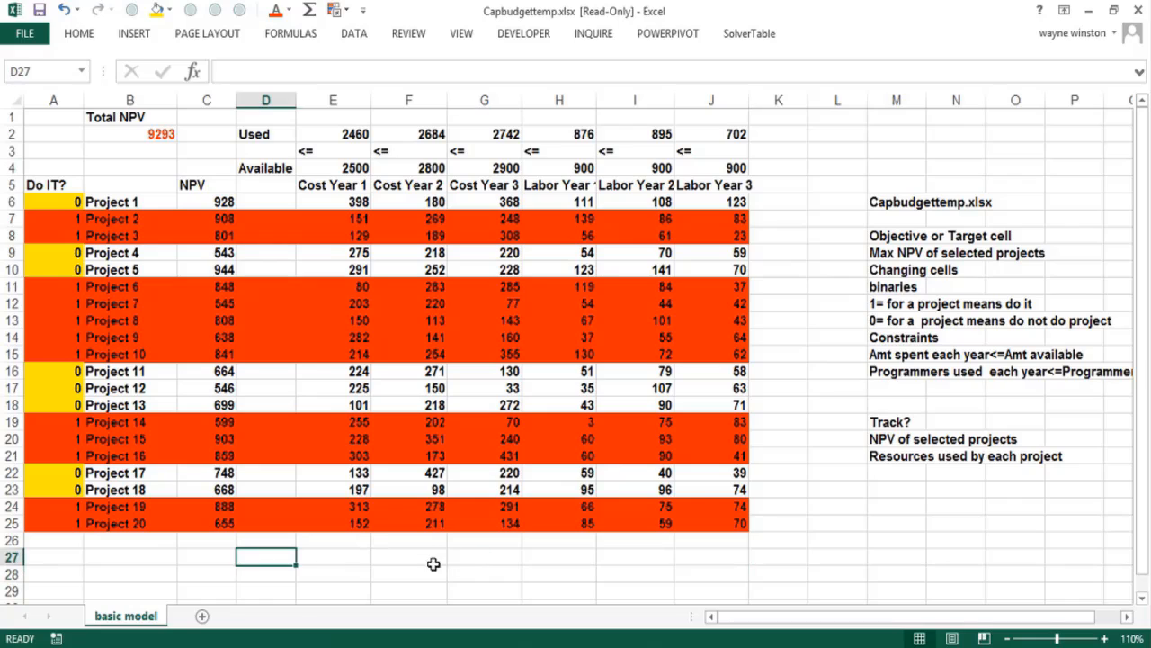
pyautogui.click(464, 569)
pyautogui.click(498, 555)
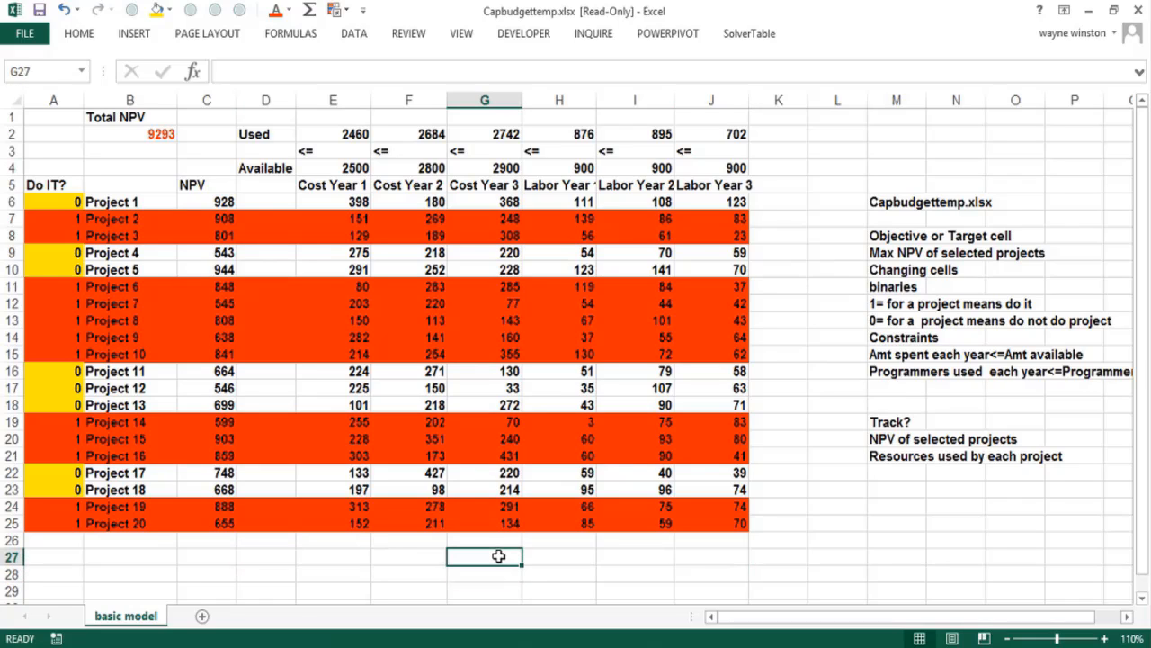
pyautogui.write('Wi')
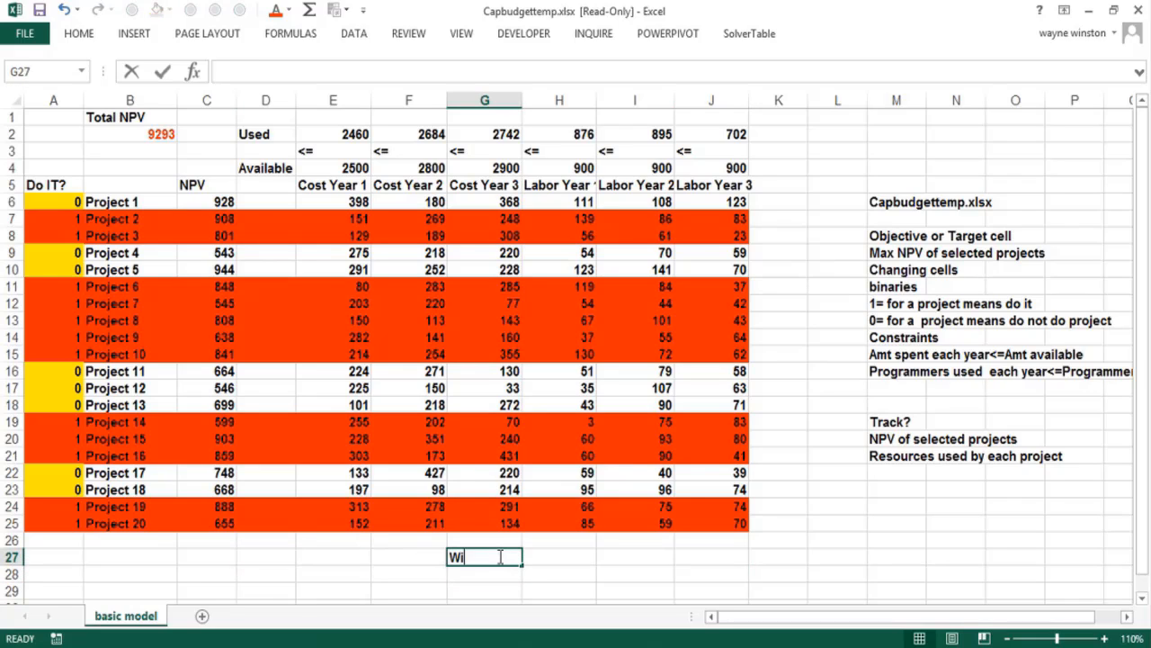
pyautogui.write('th 20 projec')
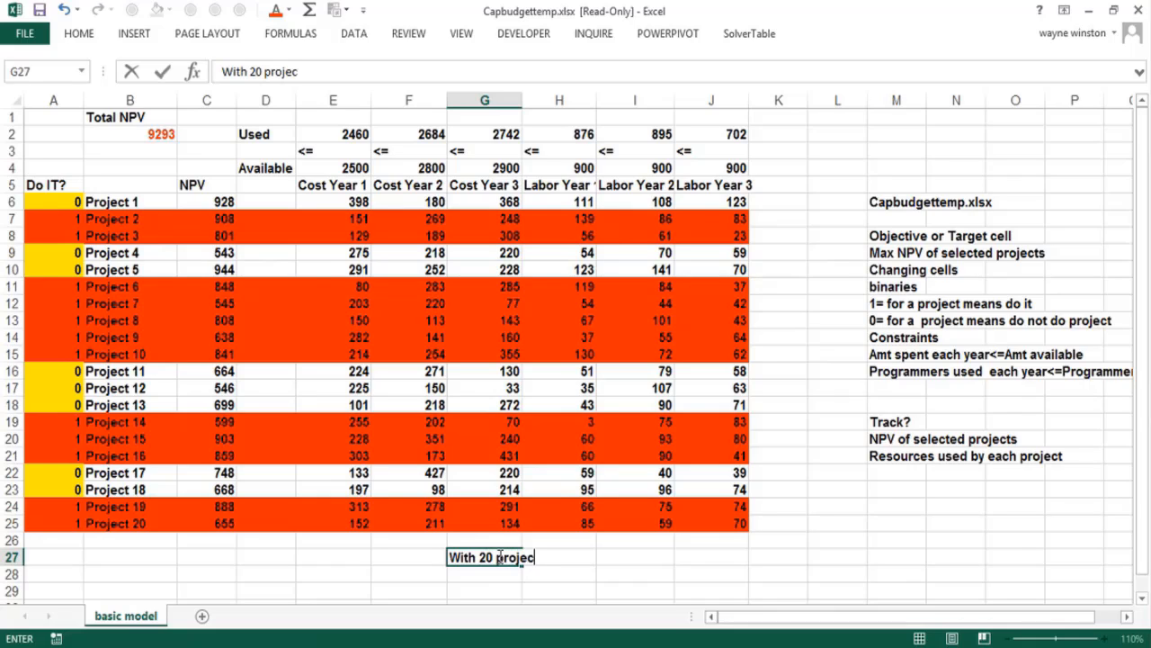
pyautogui.write('ts')
pyautogui.press('Return')
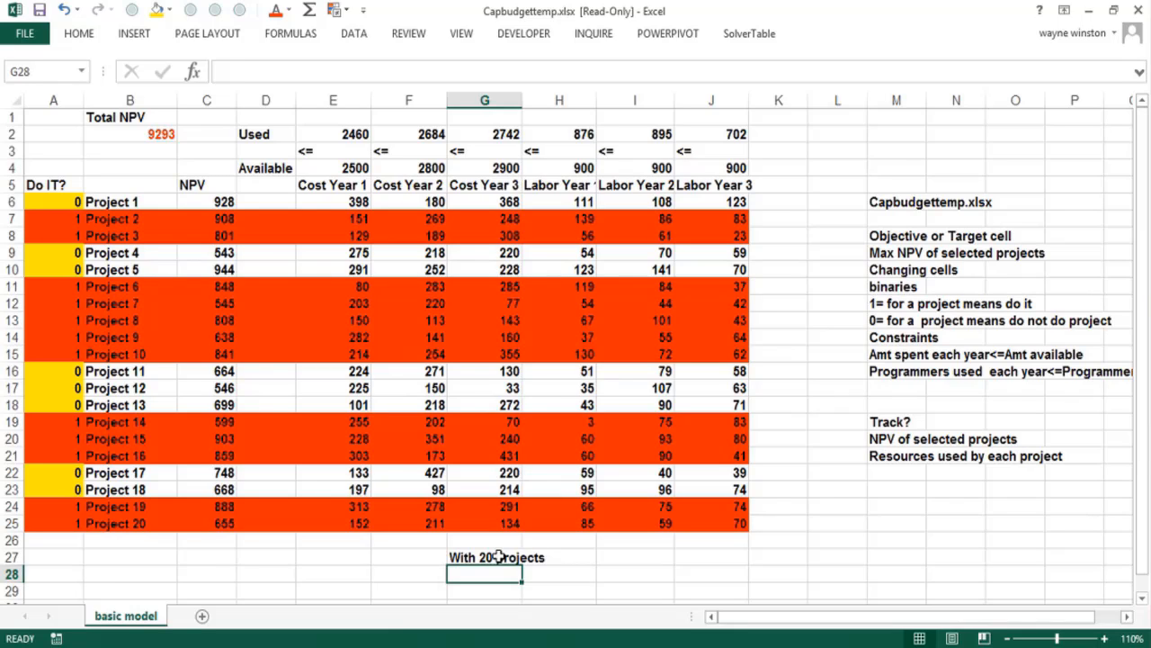
# Calculate the powers =2^20 in cell G28 and =2^14 in cell G29
pyautogui.write('=2')
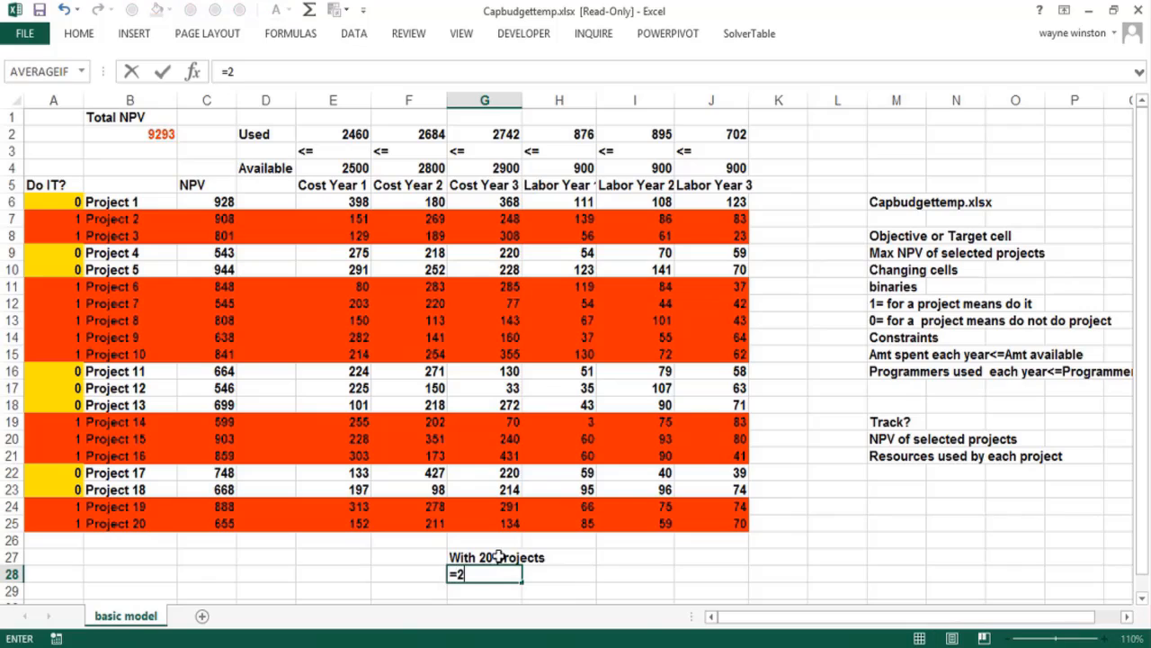
pyautogui.write('^20')
pyautogui.press('Return')
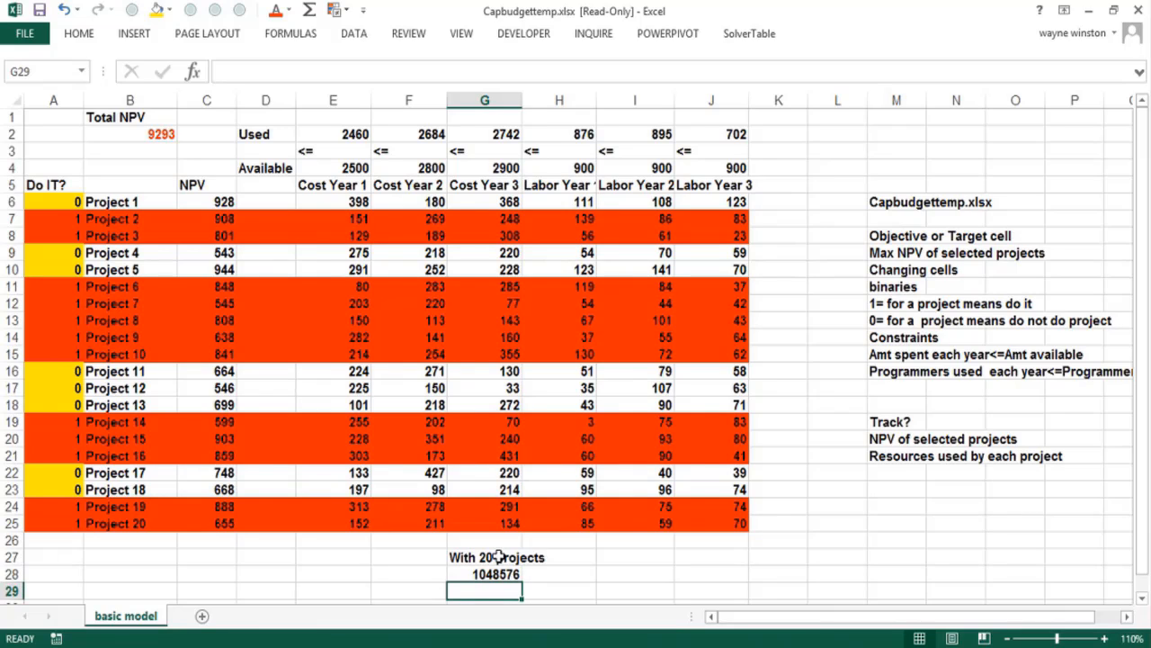
pyautogui.write('=2^14')
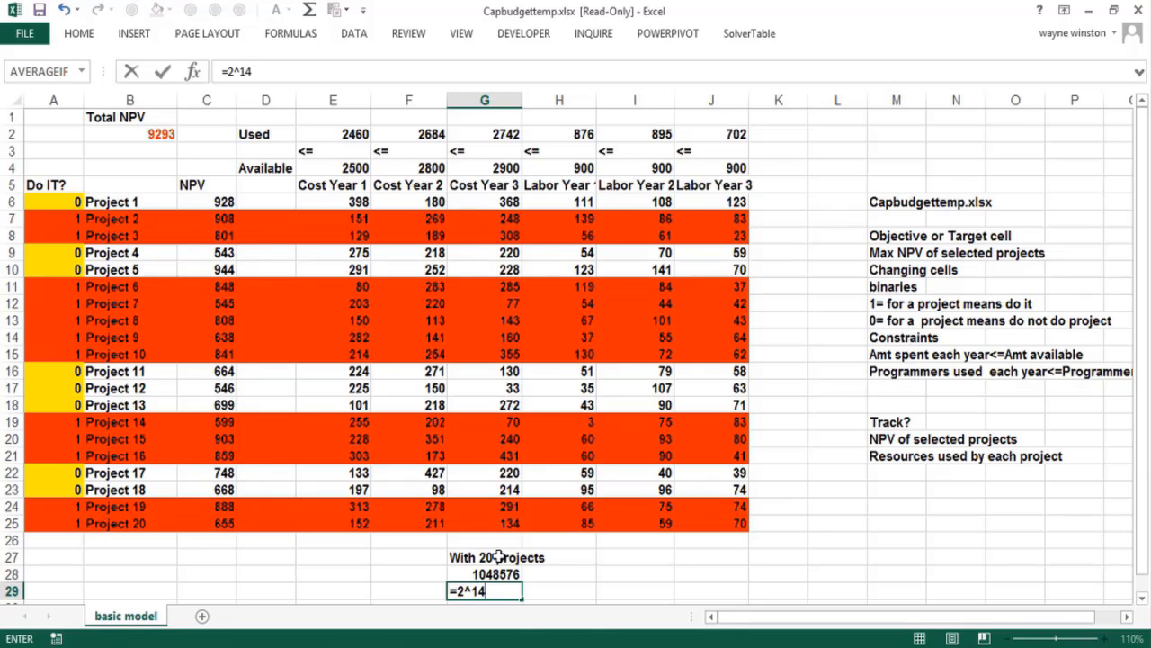
pyautogui.press('Return')
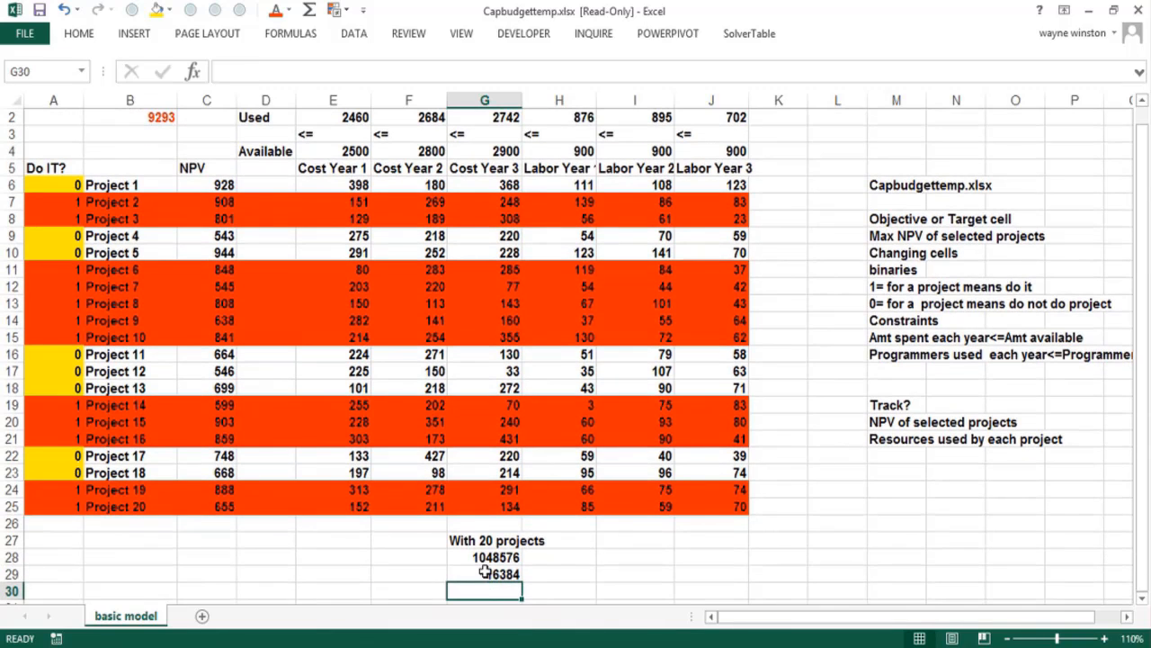
# Compare the results of the two power formulas in G28 and G29
pyautogui.click(486, 574)
pyautogui.click(489, 557)
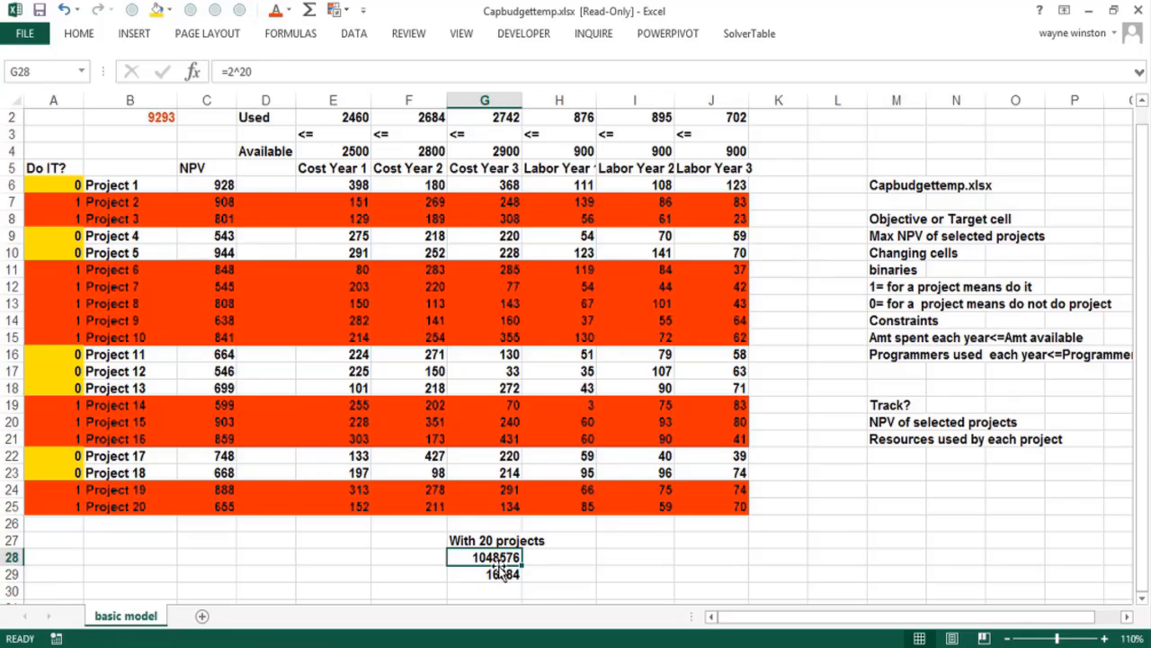
pyautogui.click(497, 574)
pyautogui.press('Up')
pyautogui.click(498, 575)
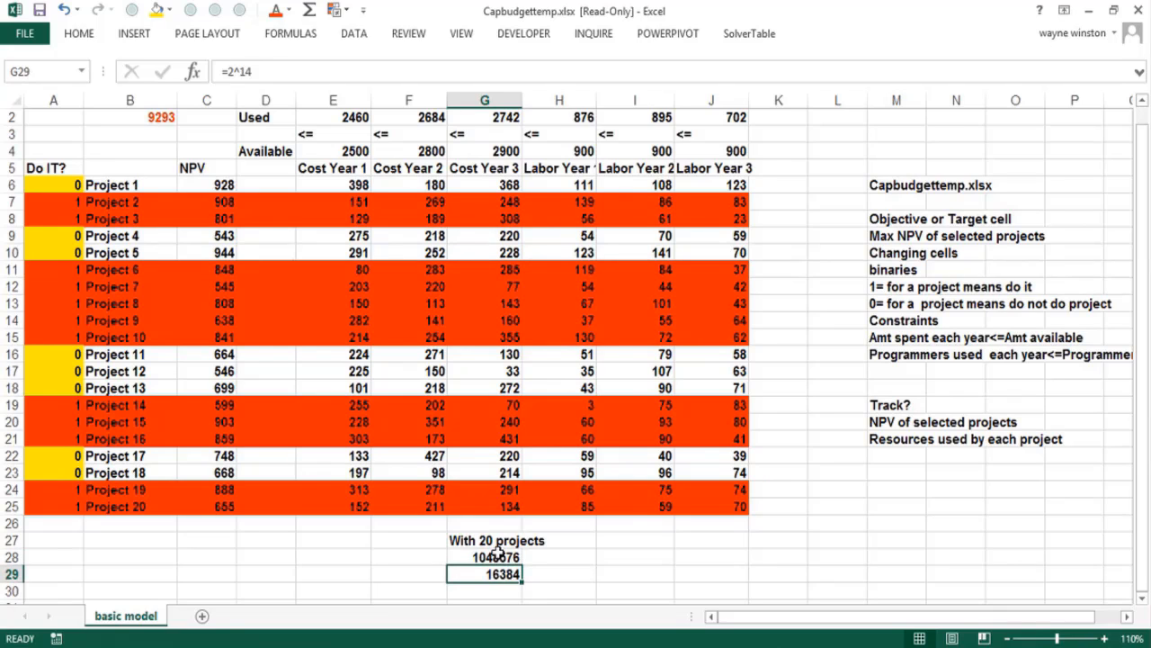
pyautogui.click(492, 558)
pyautogui.click(504, 576)
pyautogui.click(497, 558)
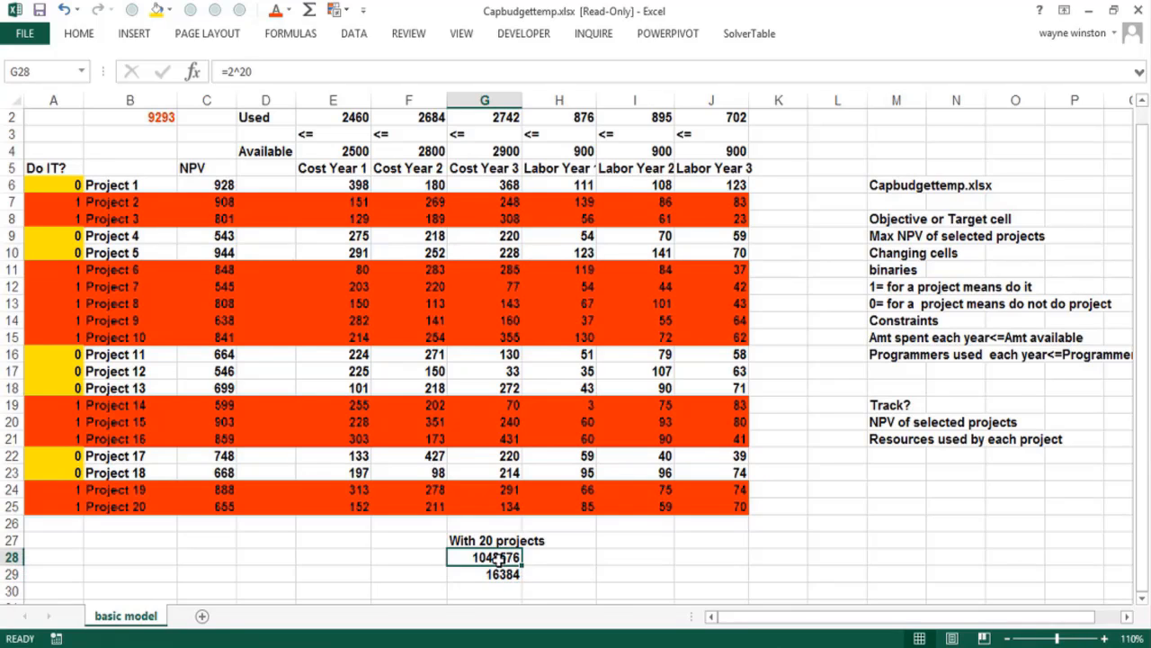
pyautogui.click(494, 572)
pyautogui.click(491, 559)
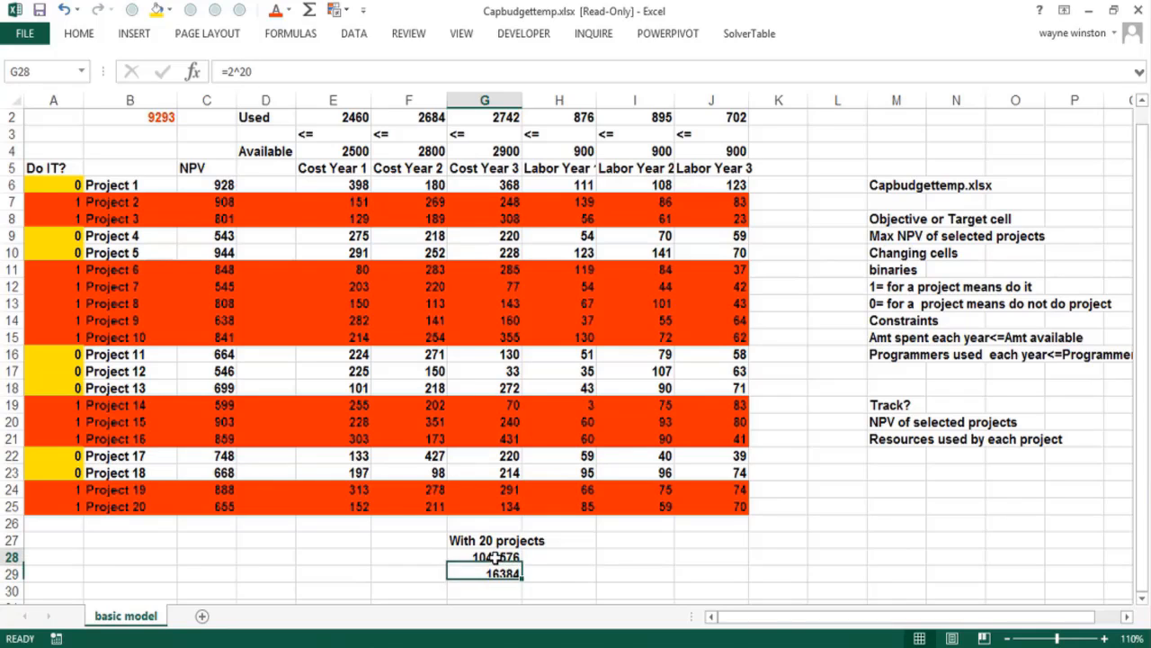
pyautogui.click(621, 559)
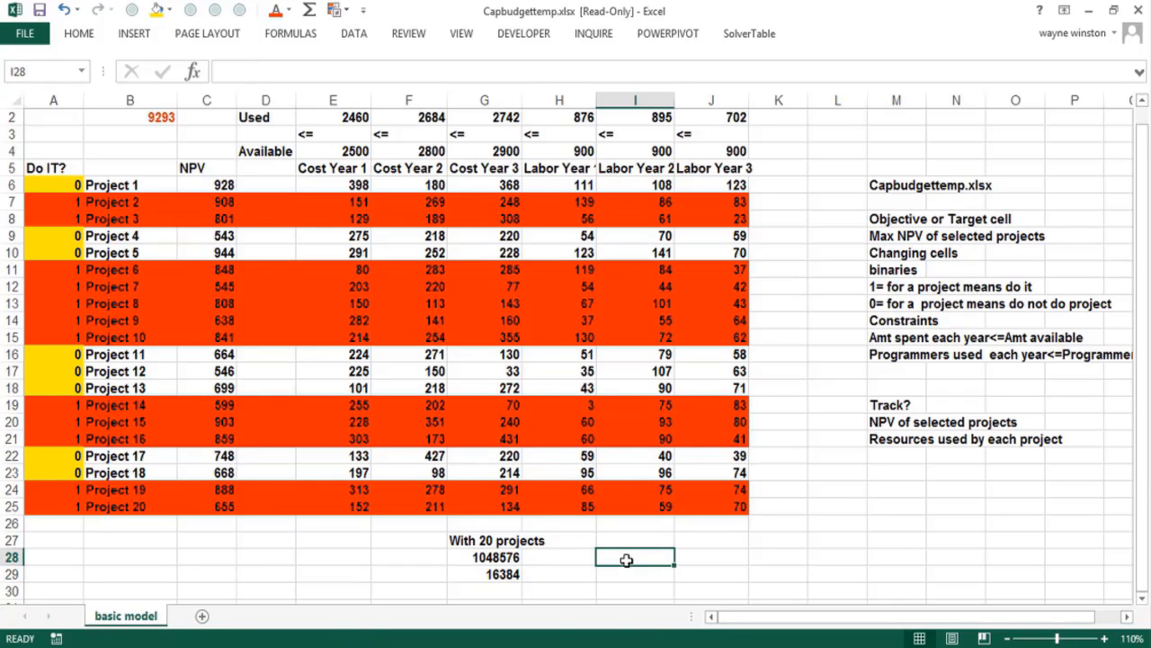
pyautogui.click(510, 558)
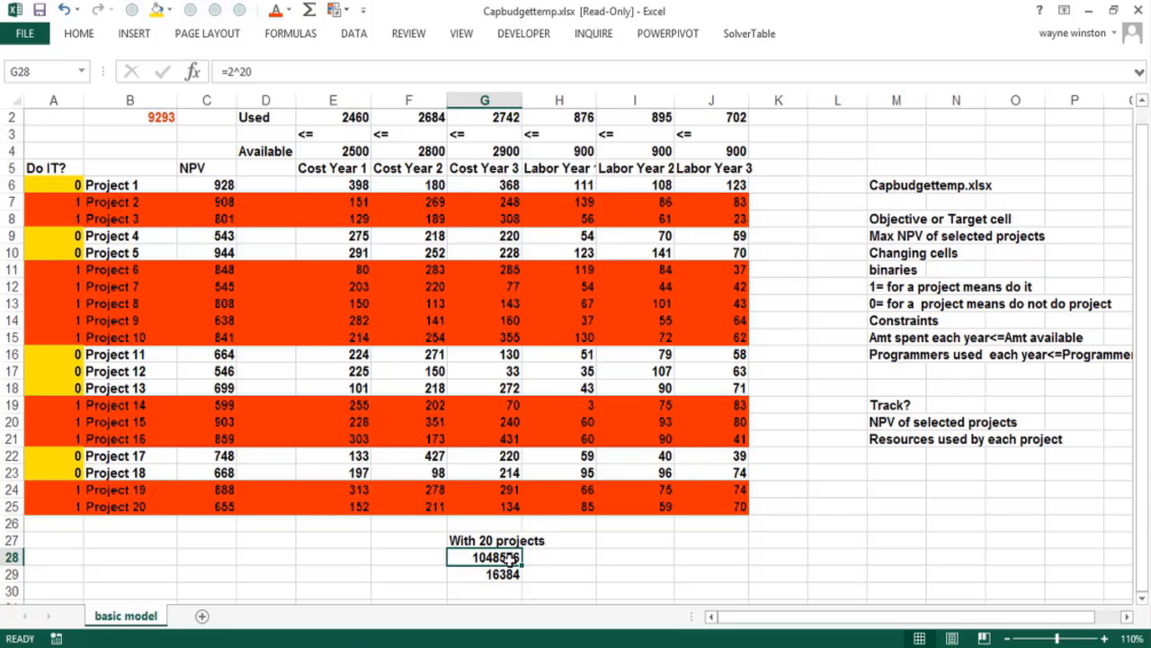
# Enter the label "40 projects" in cell I27 and calculate =2^40 in I28 beneath it
pyautogui.click(663, 541)
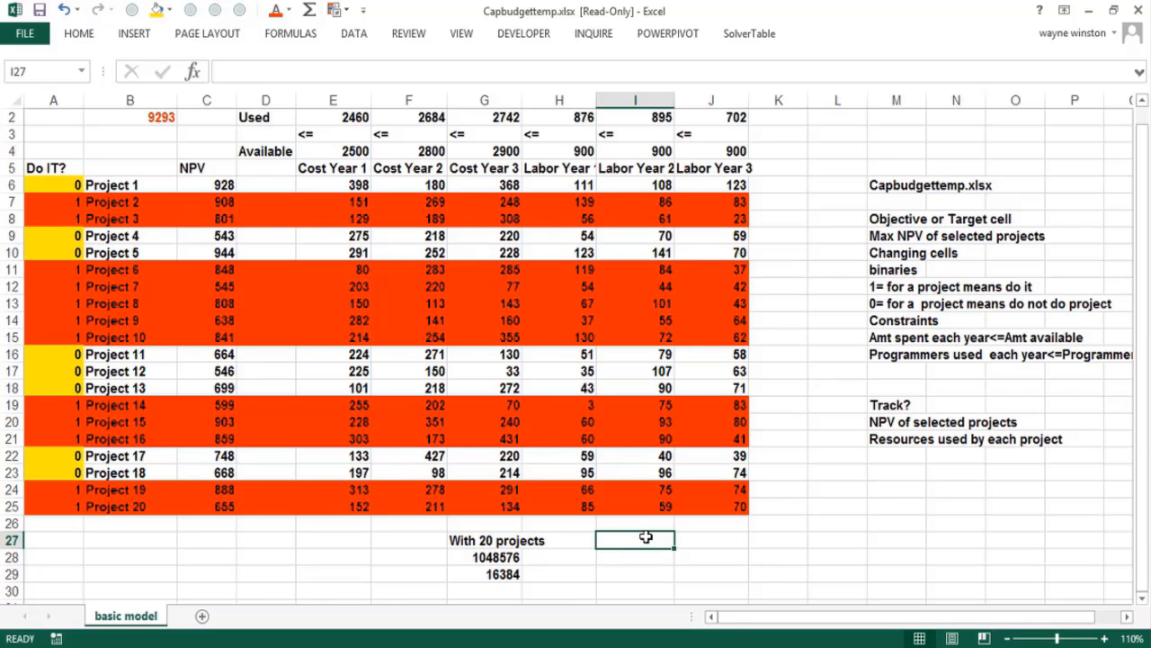
pyautogui.write('40 projects')
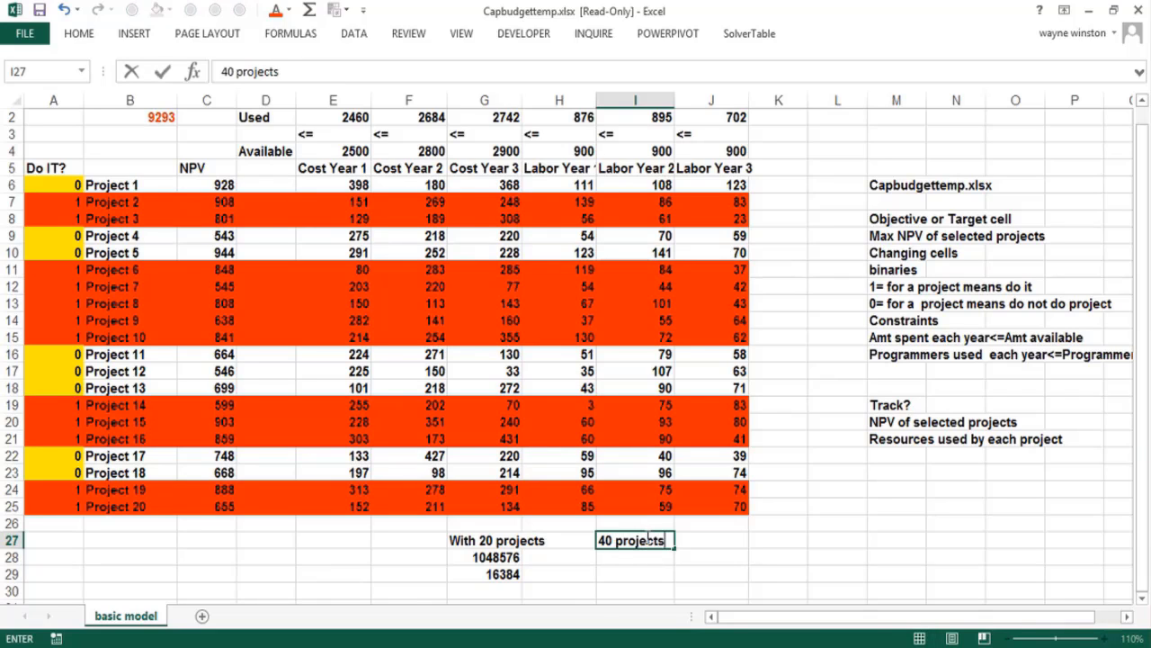
pyautogui.press('Return')
pyautogui.write('=2')
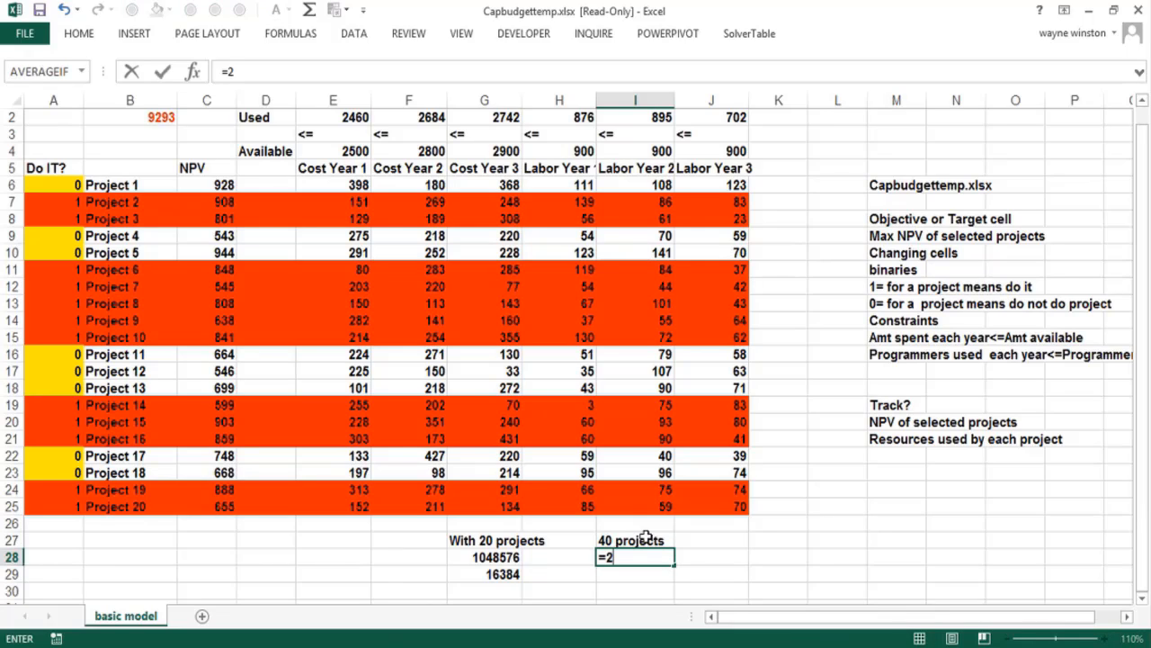
pyautogui.write('^40')
pyautogui.press('Return')
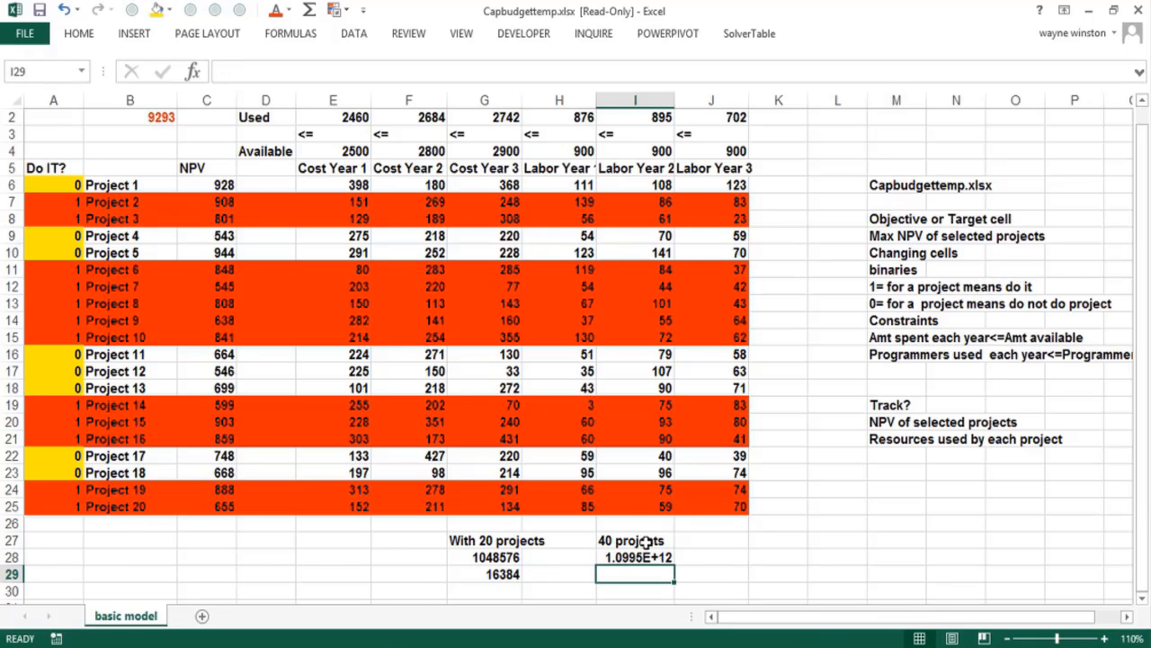
pyautogui.click(648, 557)
pyautogui.click(634, 573)
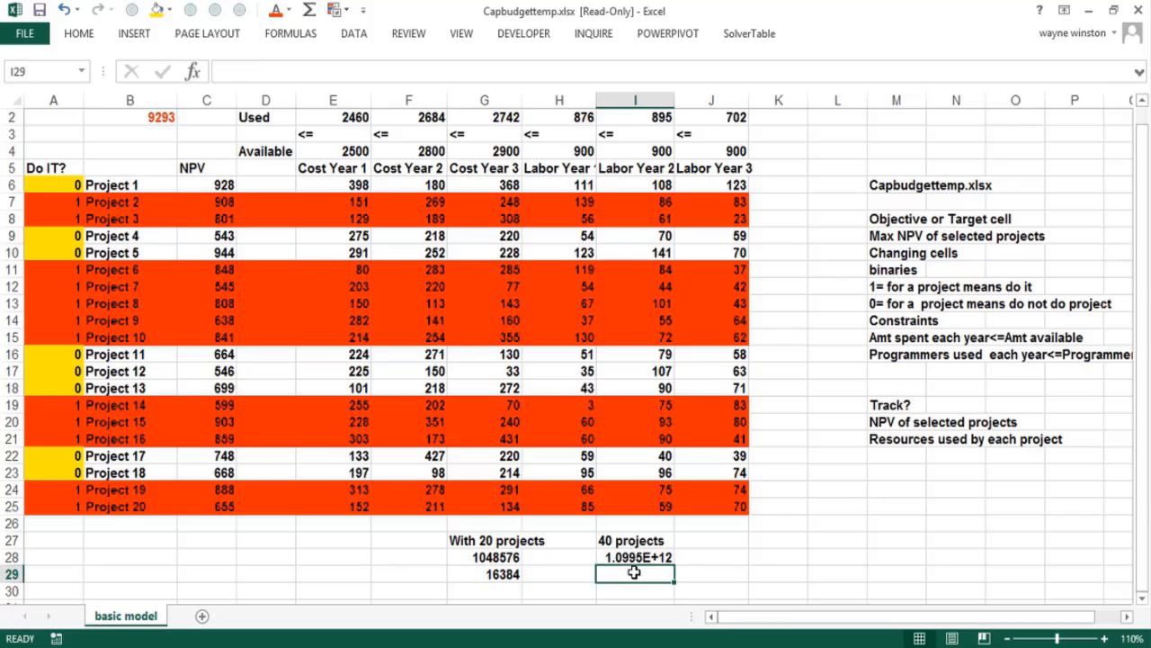